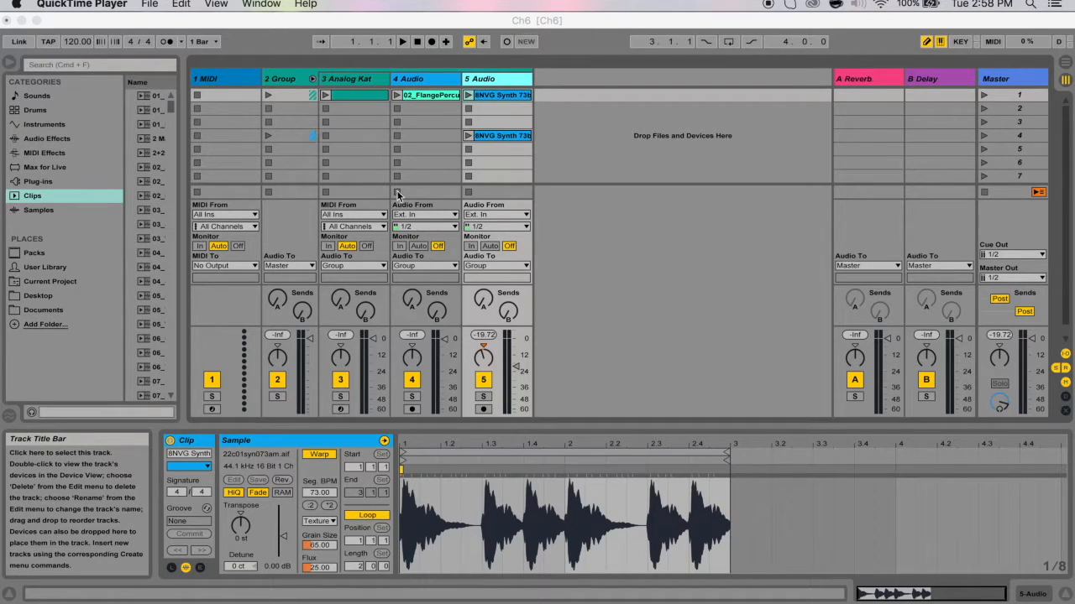
Play the scene 1 synth clip on track 5 together with the 02_FlangePercu clip on track 4, and stop both.
{"action": "left_click", "coordinate": [568, 116]}
{"action": "key", "text": "Tab"}
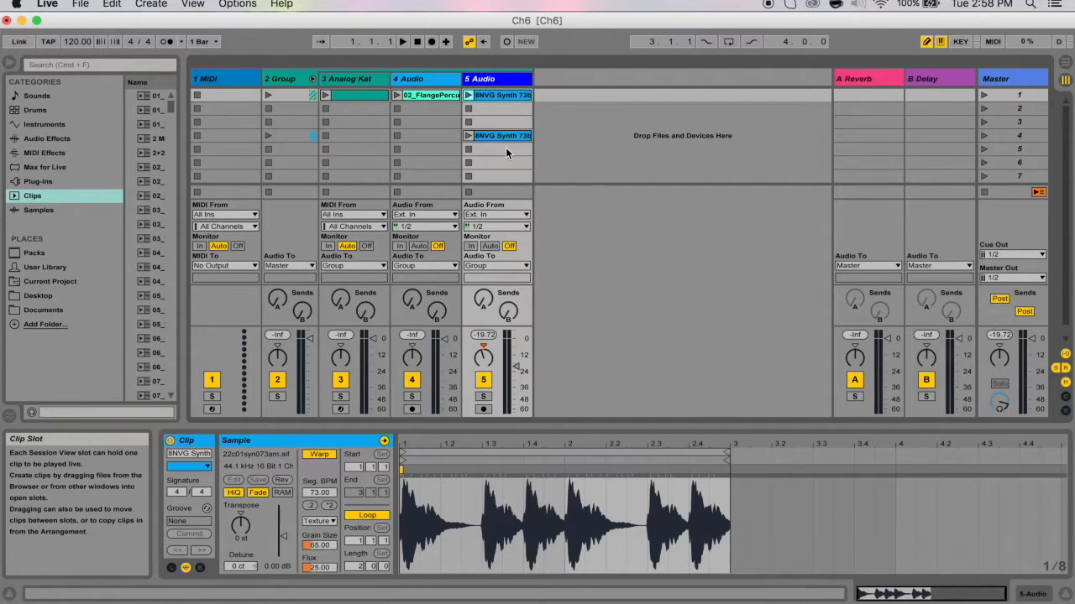
{"action": "left_click", "coordinate": [471, 95]}
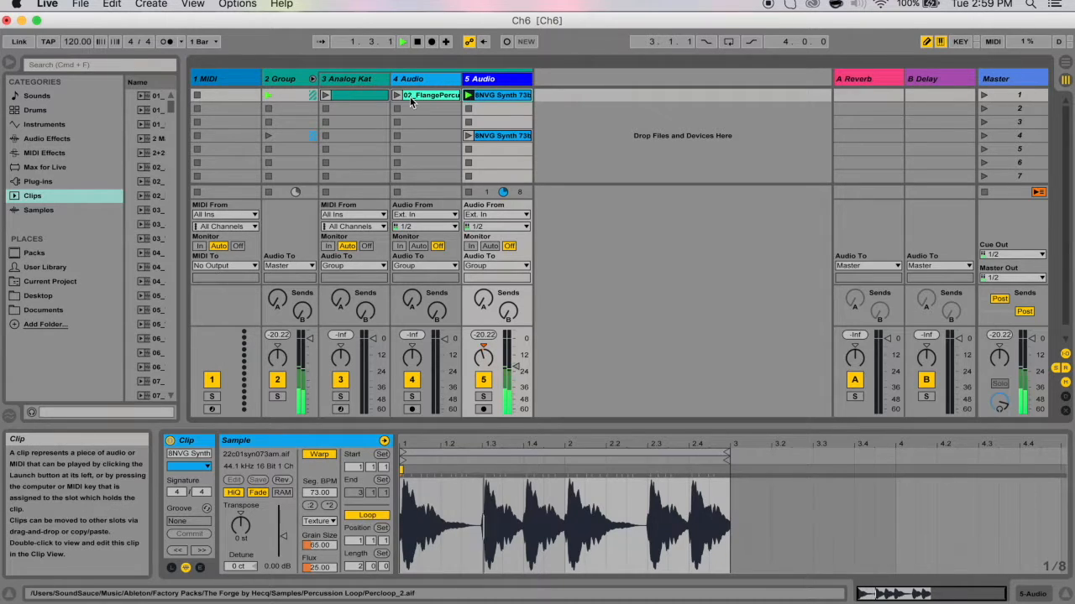
{"action": "left_click", "coordinate": [397, 95]}
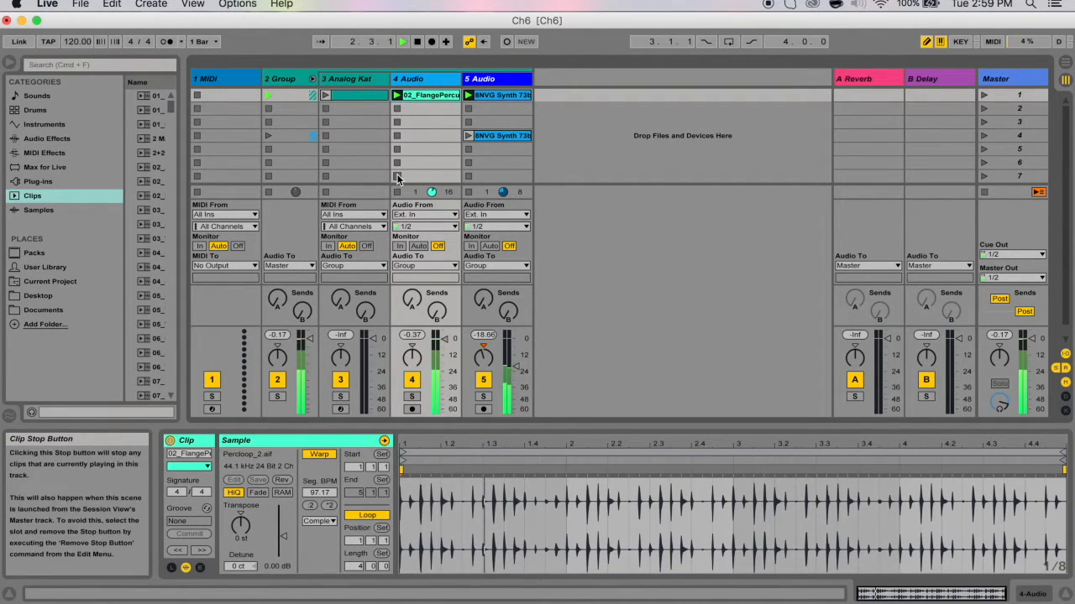
{"action": "left_click", "coordinate": [467, 176]}
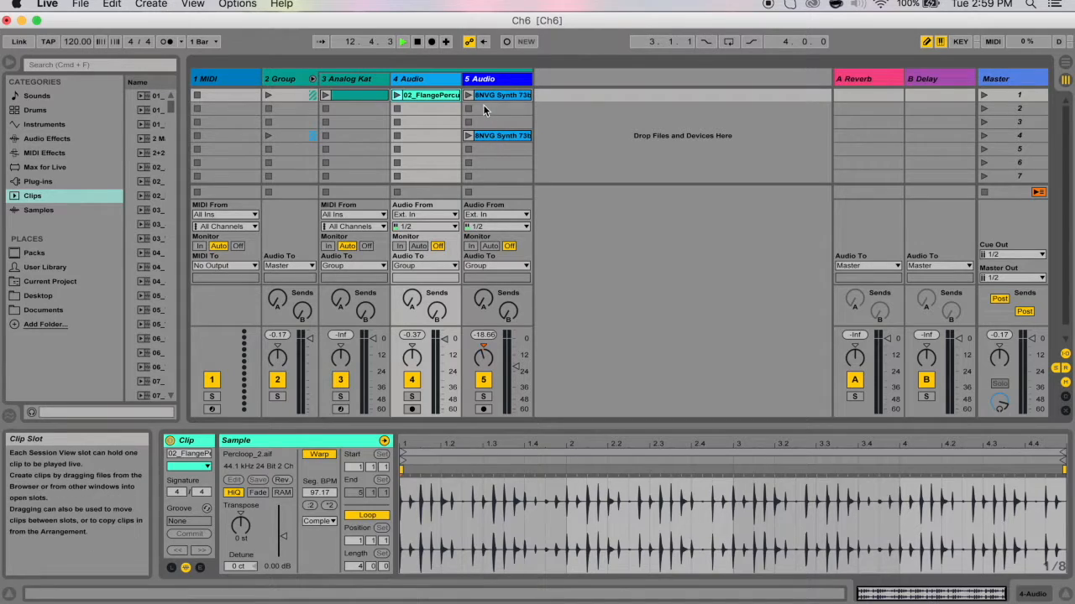
Check the Arrangement View, stop the transport there, and return to the Session View.
{"action": "key", "text": "Tab"}
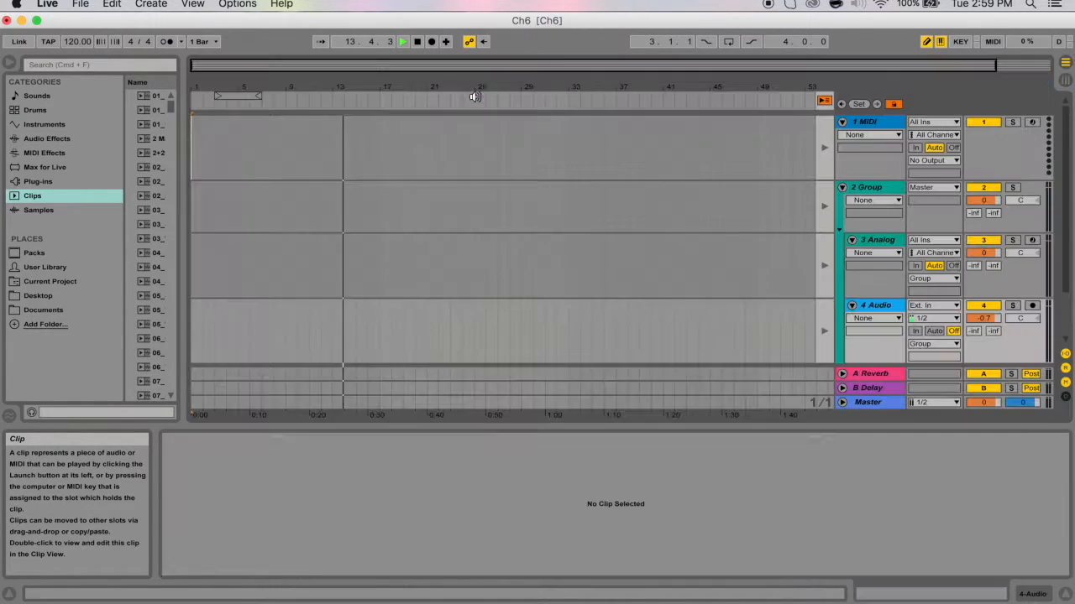
{"action": "left_click", "coordinate": [418, 42]}
{"action": "key", "text": "Tab"}
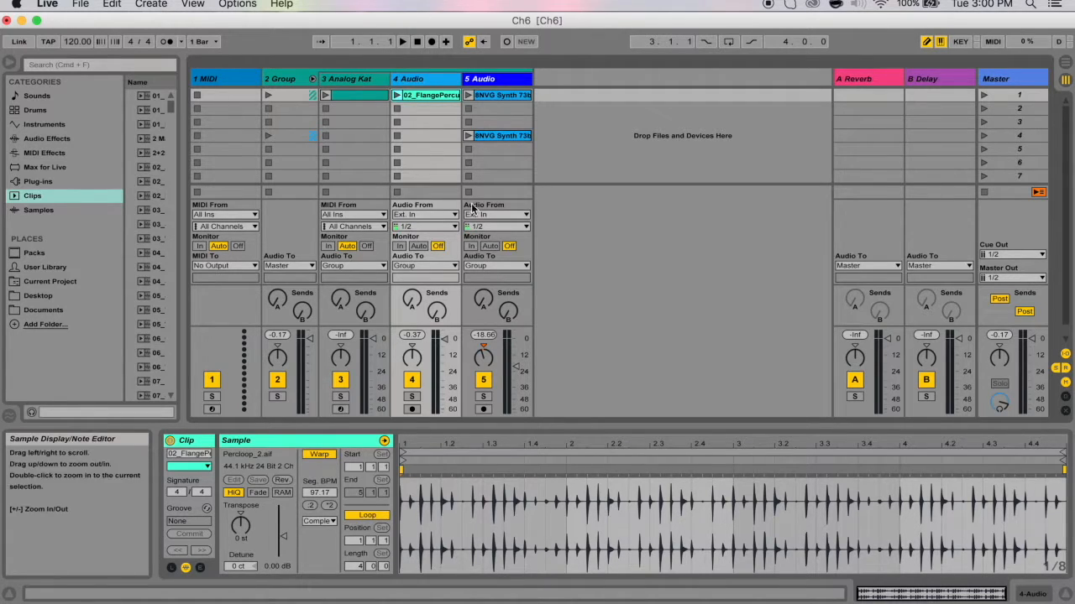
Play and stop the scene 1 synth clip on track 5, and try launching the track's scene 4 clip.
{"action": "left_click", "coordinate": [488, 95]}
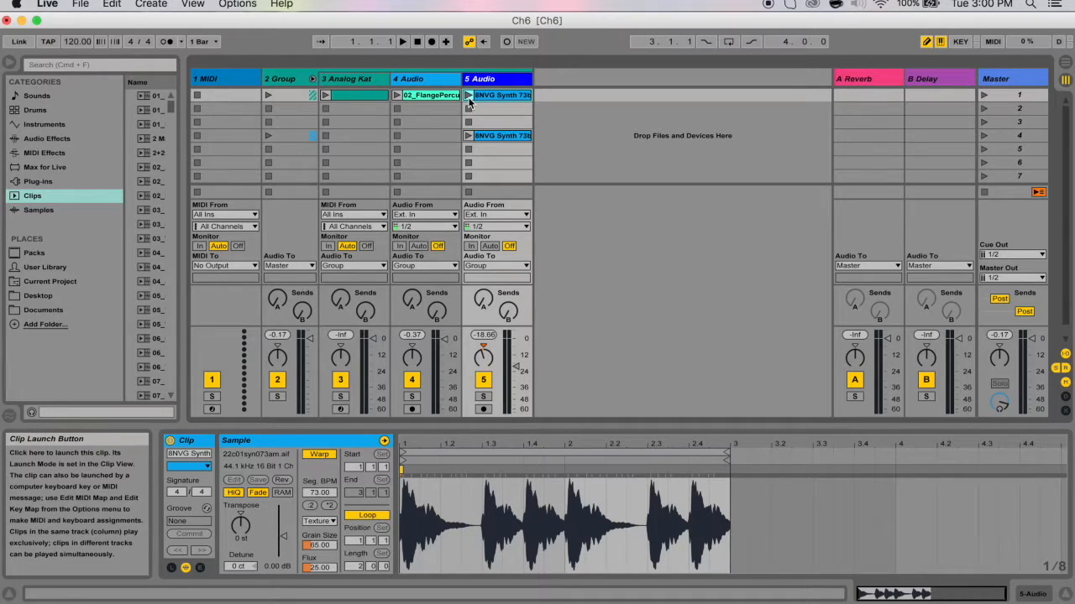
{"action": "left_click", "coordinate": [469, 99]}
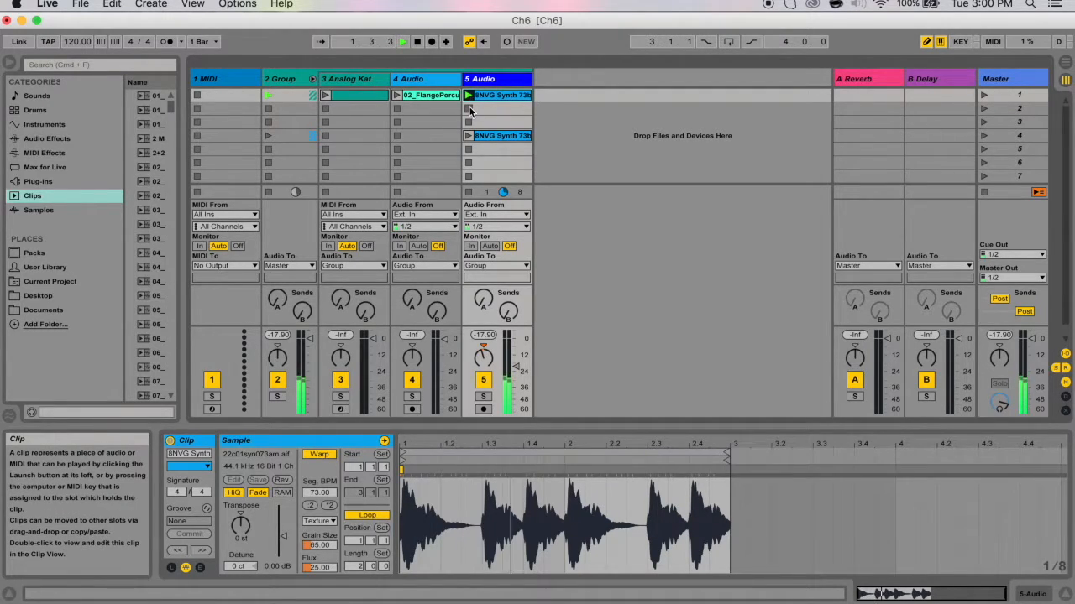
{"action": "left_click", "coordinate": [468, 177]}
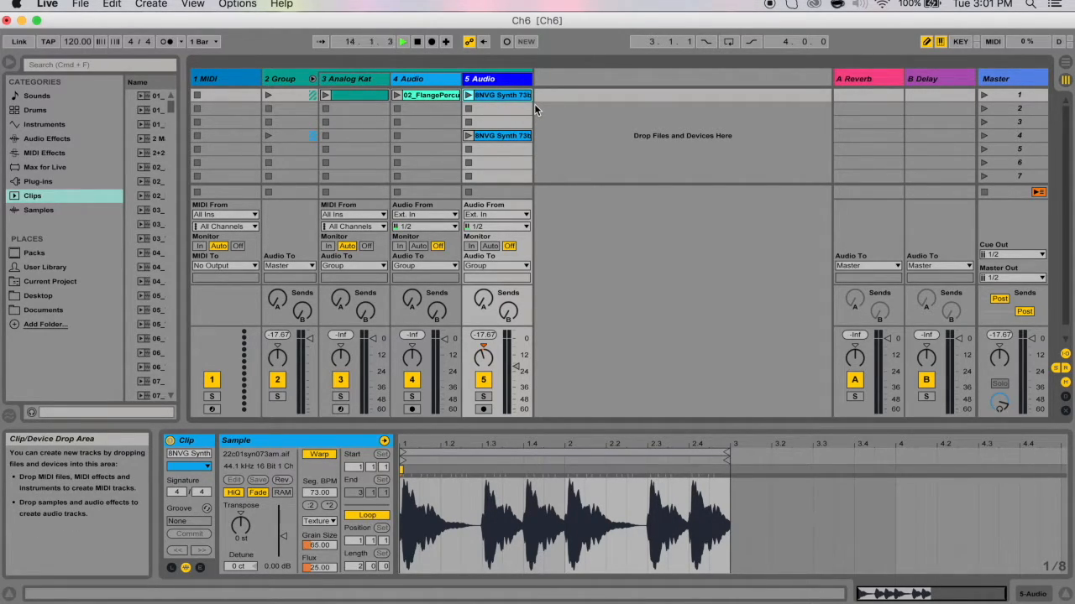
{"action": "left_click", "coordinate": [489, 136]}
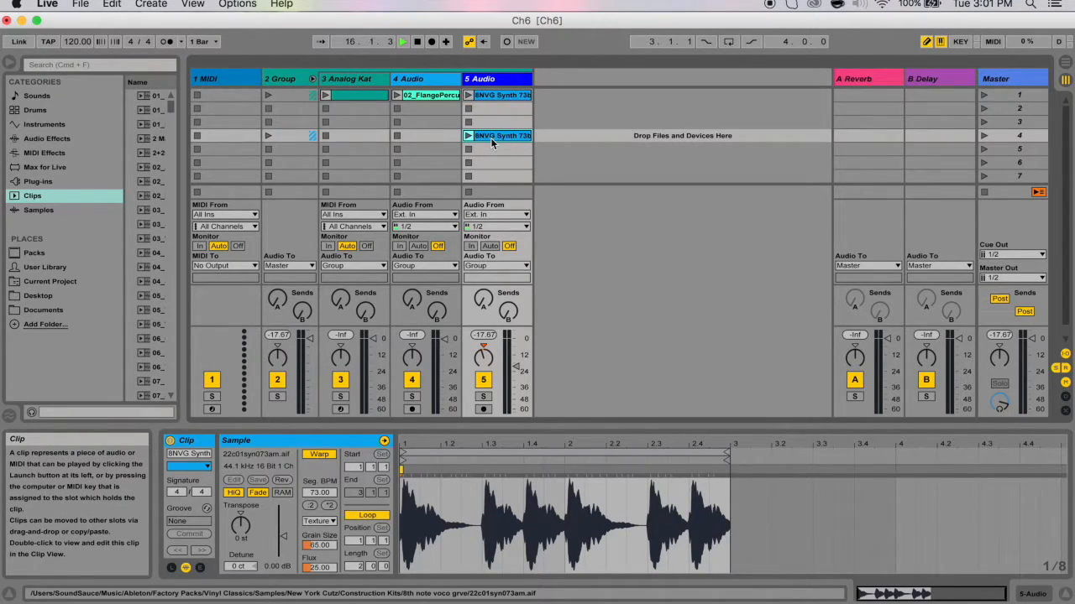
{"action": "left_click", "coordinate": [468, 136]}
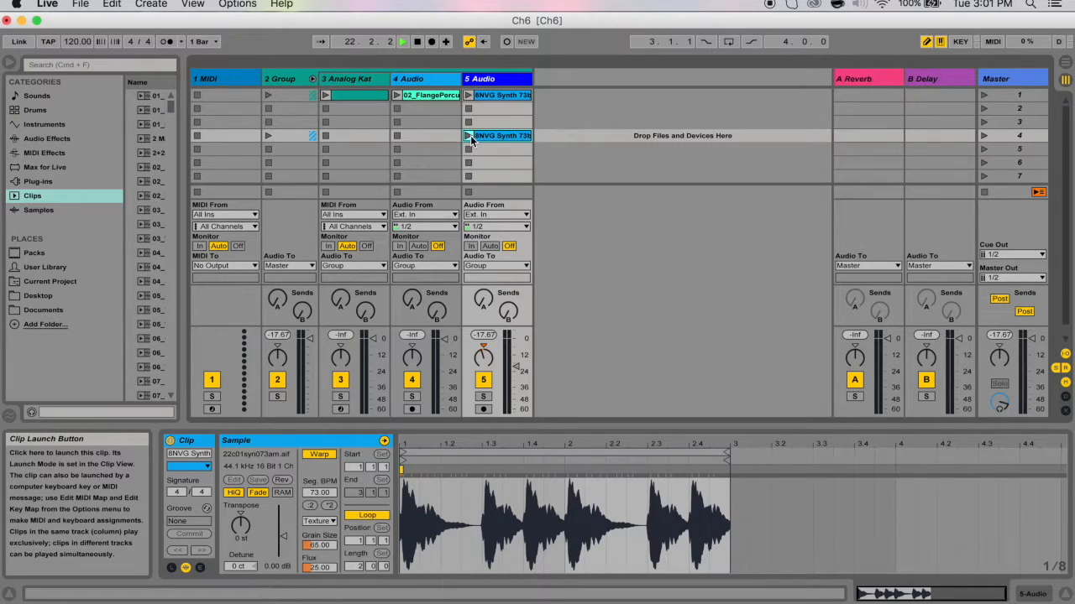
Start an Arrangement recording from the beginning and launch the scene 1 synth and percussion clips into it.
{"action": "double_click", "coordinate": [419, 43]}
{"action": "left_click", "coordinate": [433, 43]}
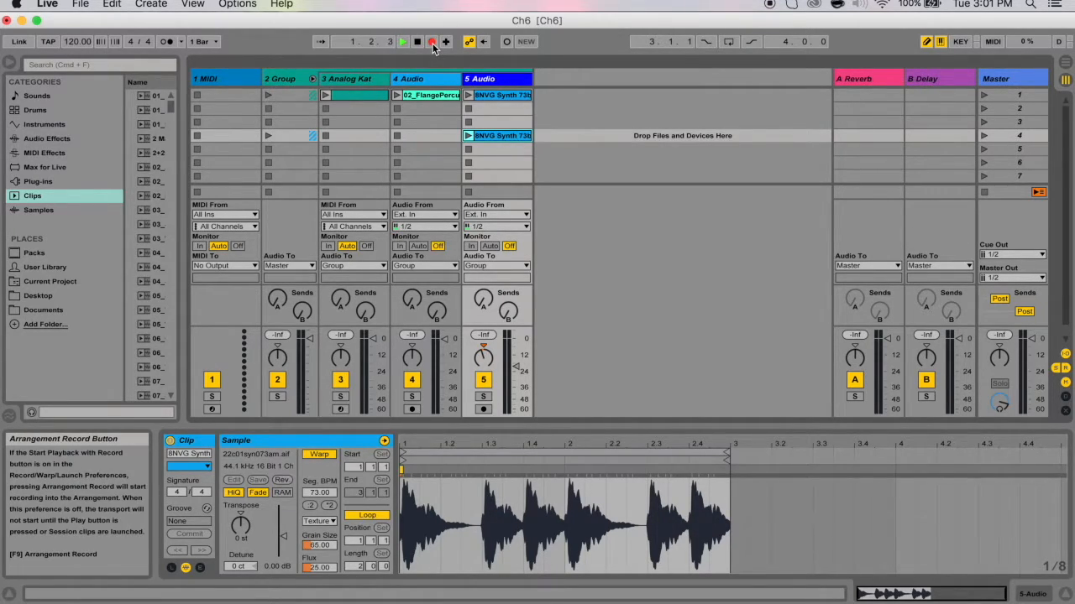
{"action": "left_click", "coordinate": [470, 95]}
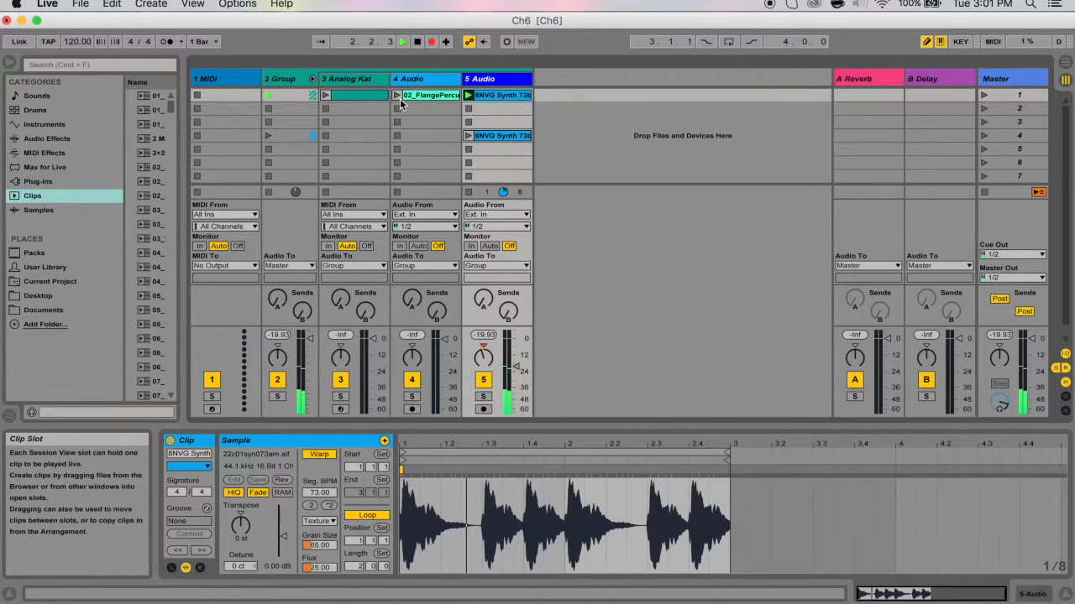
{"action": "left_click", "coordinate": [399, 96]}
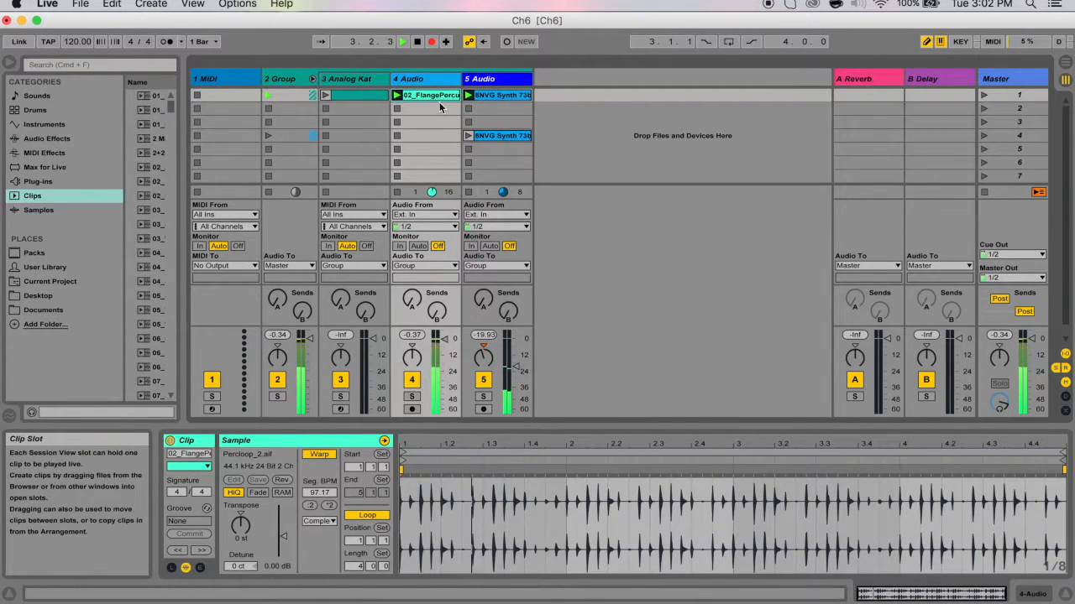
Stop the synth and percussion clips, relaunch the synth clip, and end the recording with the song position returned to 1.1.1.
{"action": "left_click", "coordinate": [469, 176]}
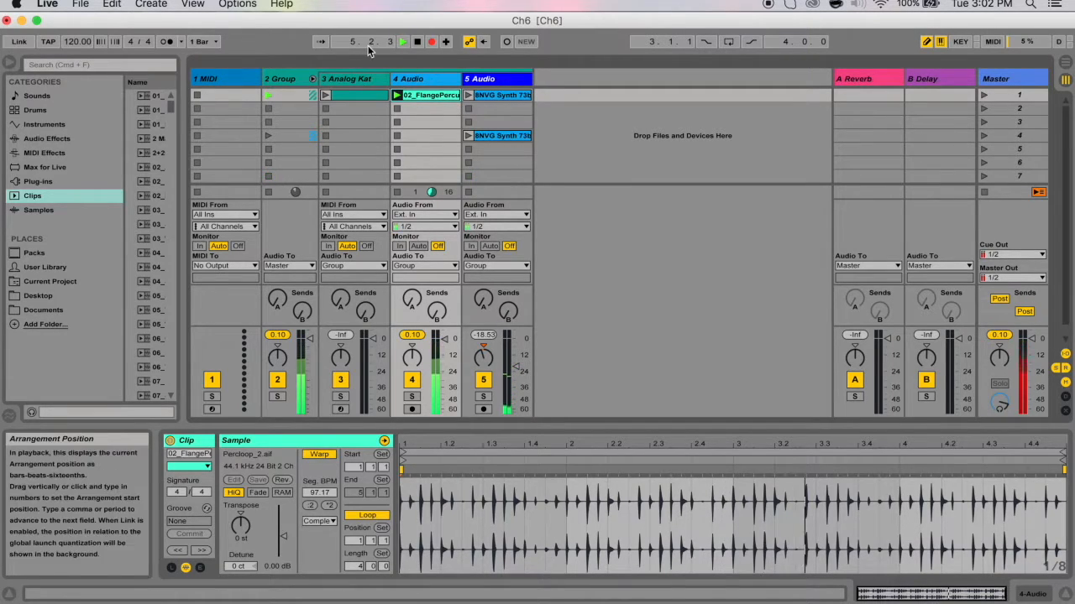
{"action": "left_click", "coordinate": [398, 193]}
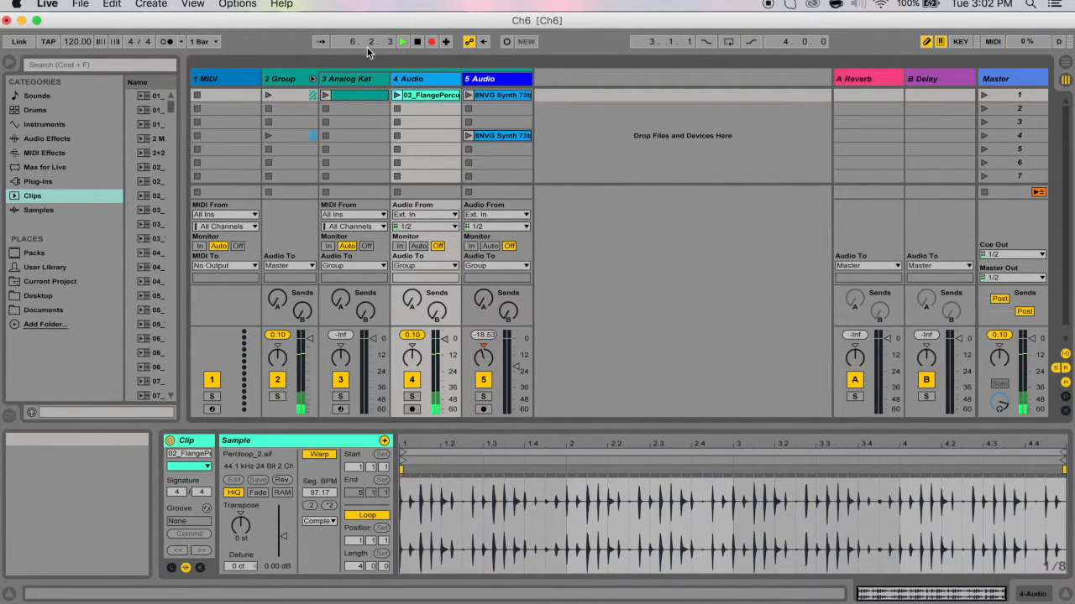
{"action": "left_click", "coordinate": [468, 95]}
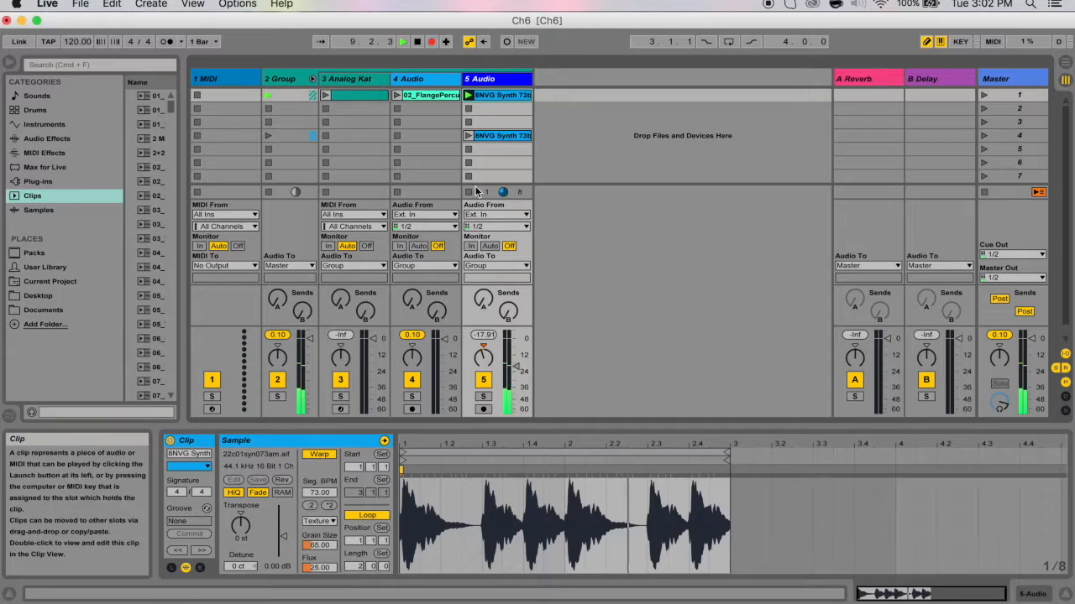
{"action": "left_click", "coordinate": [418, 44]}
{"action": "left_click", "coordinate": [418, 44]}
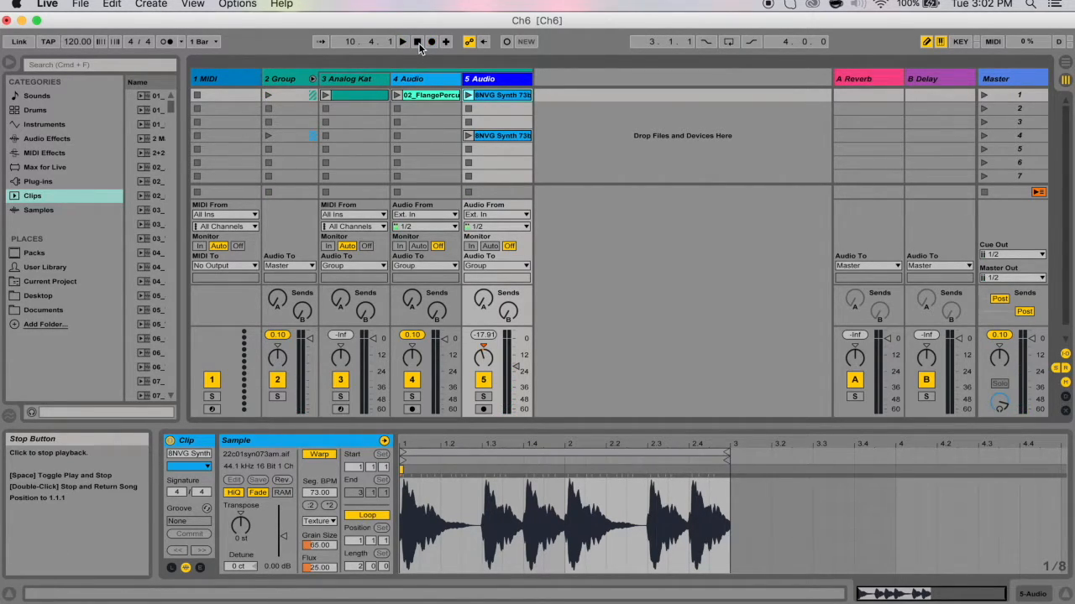
{"action": "left_click", "coordinate": [418, 44]}
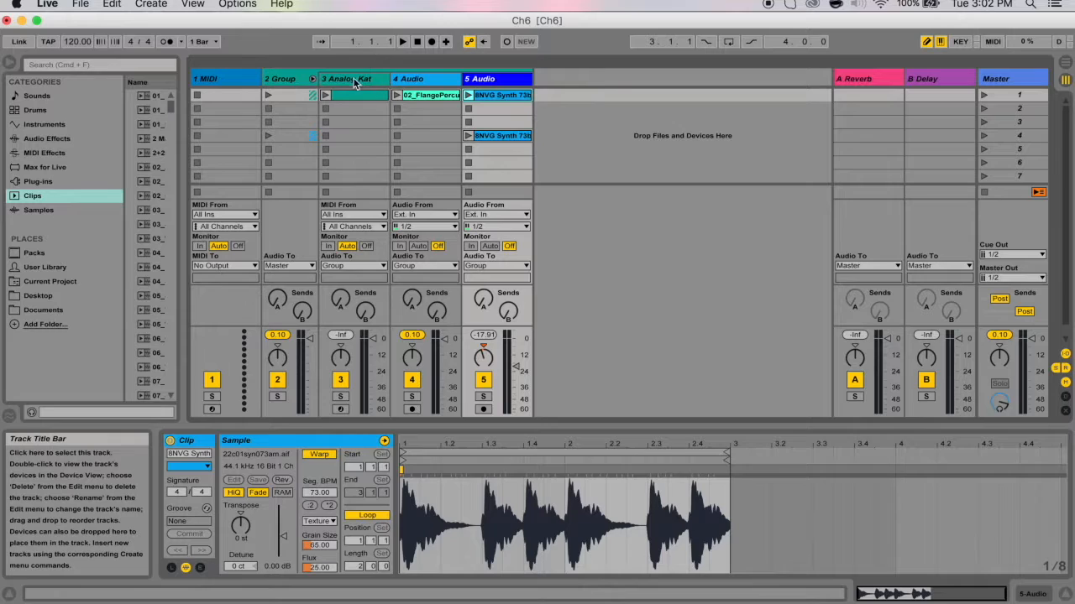
Launch all clips of scene 1 and stop them, and do the same with scene 4.
{"action": "left_click", "coordinate": [242, 92]}
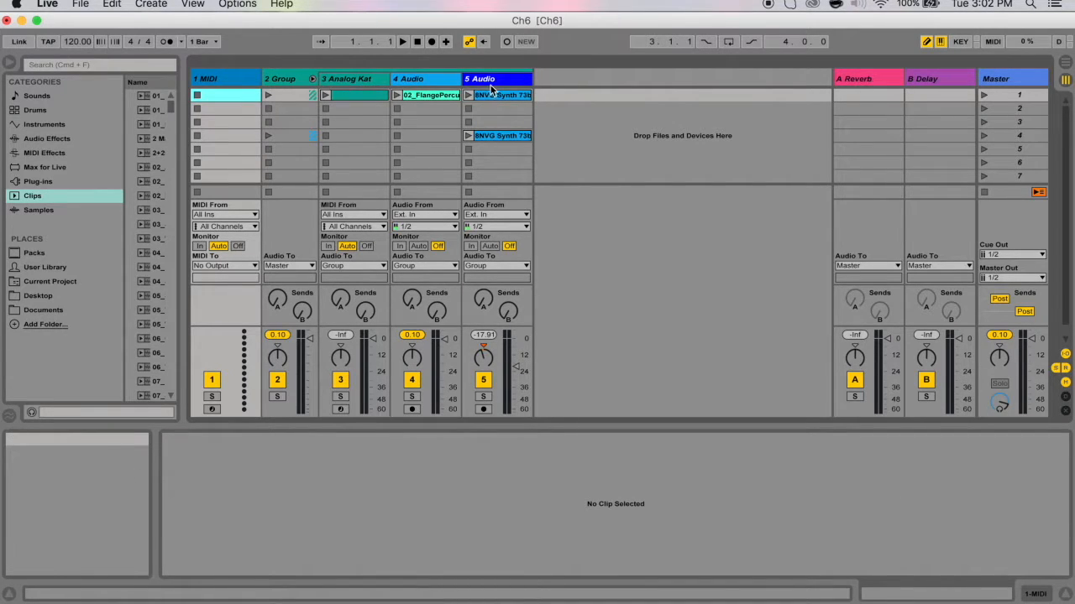
{"action": "left_click", "coordinate": [225, 80]}
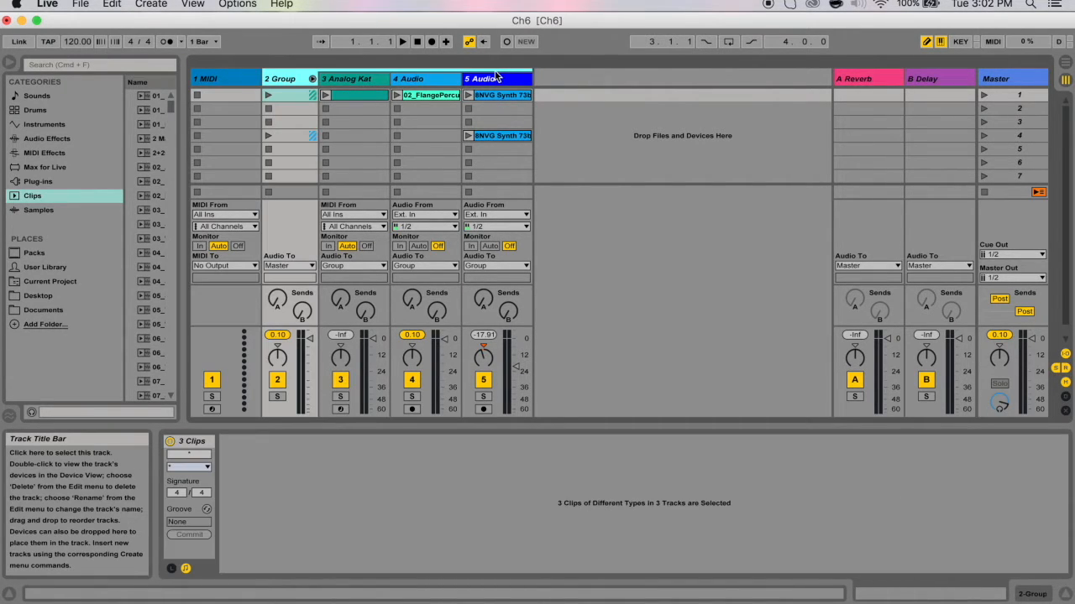
{"action": "left_click", "coordinate": [234, 90]}
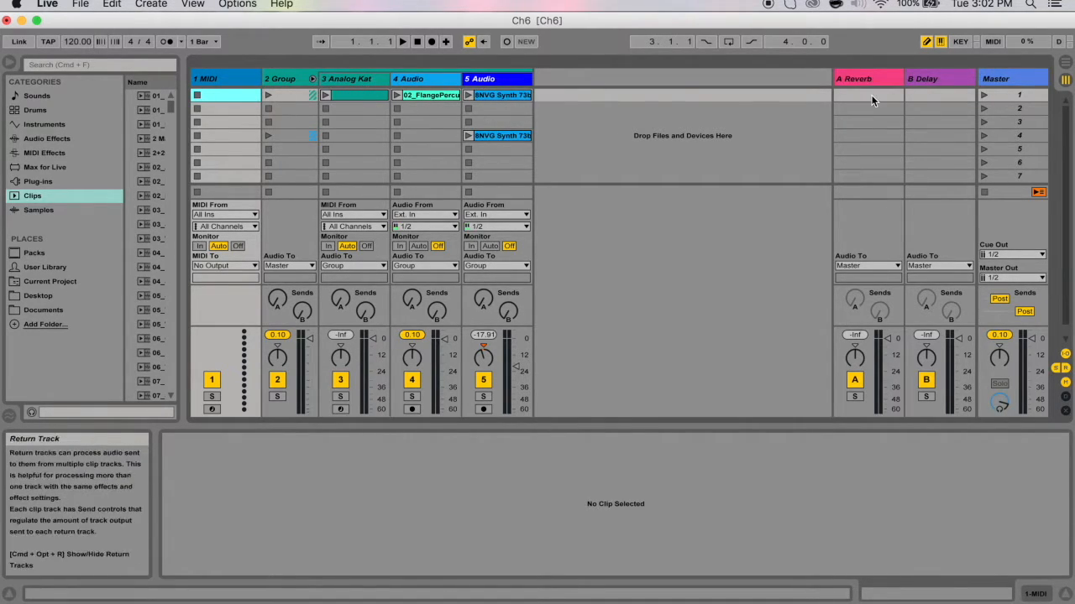
{"action": "left_click", "coordinate": [985, 95]}
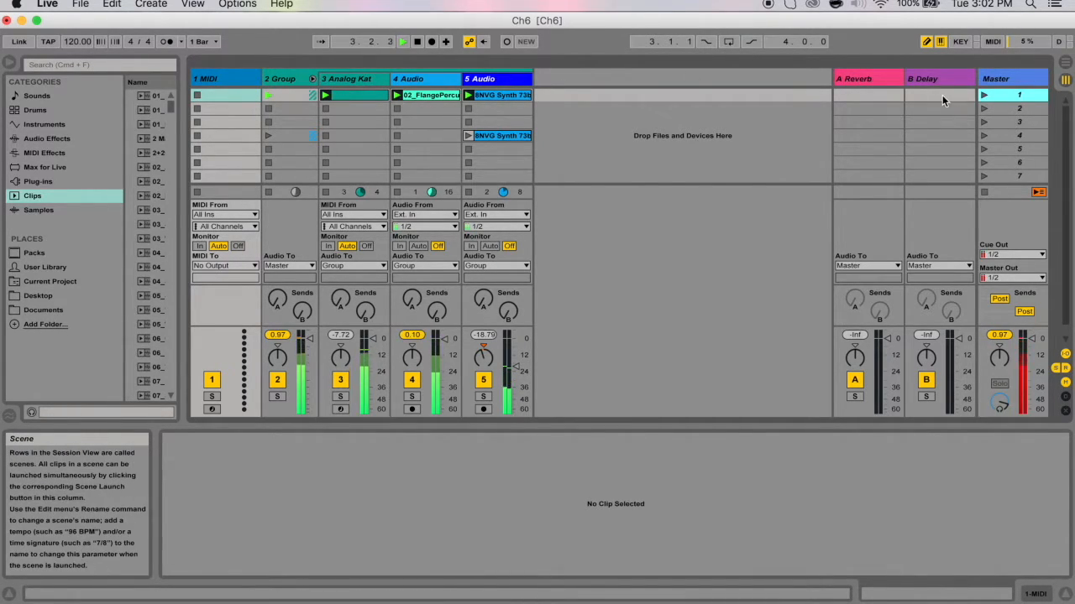
{"action": "left_click", "coordinate": [984, 191]}
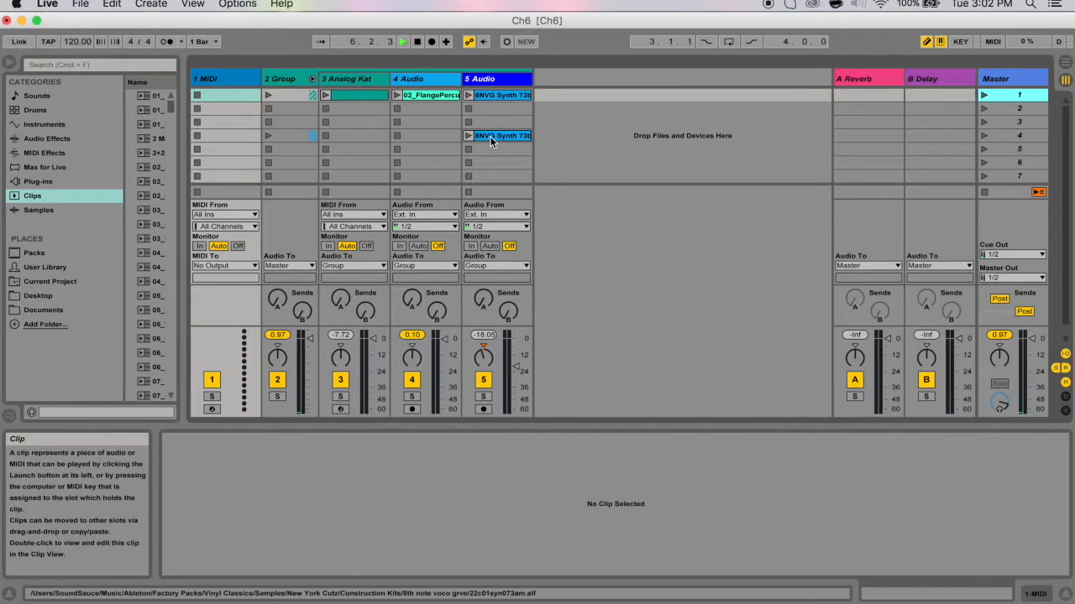
{"action": "left_click", "coordinate": [984, 136]}
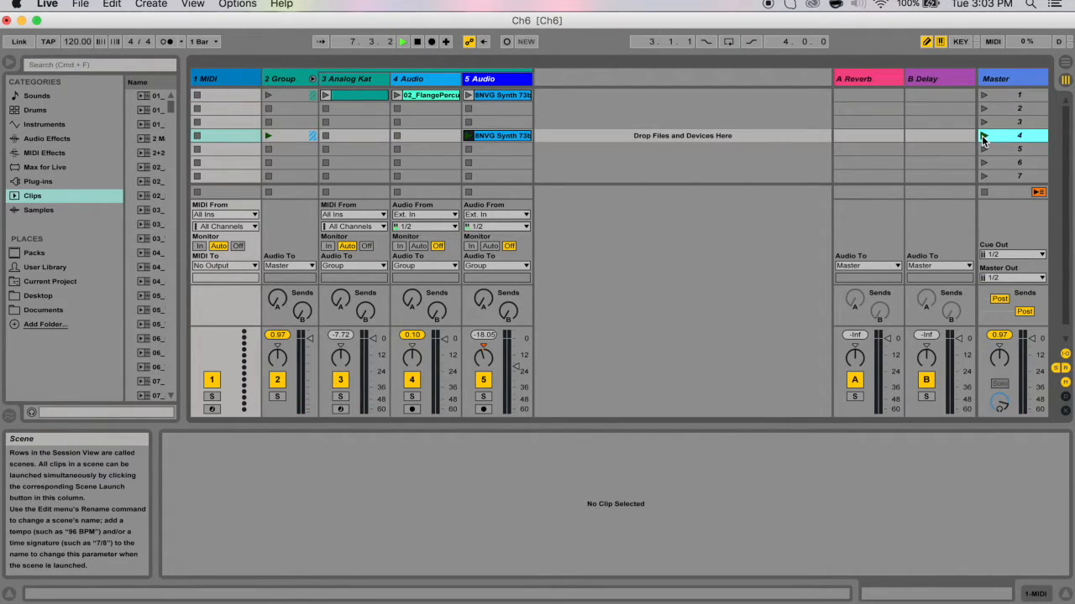
{"action": "left_click", "coordinate": [988, 192]}
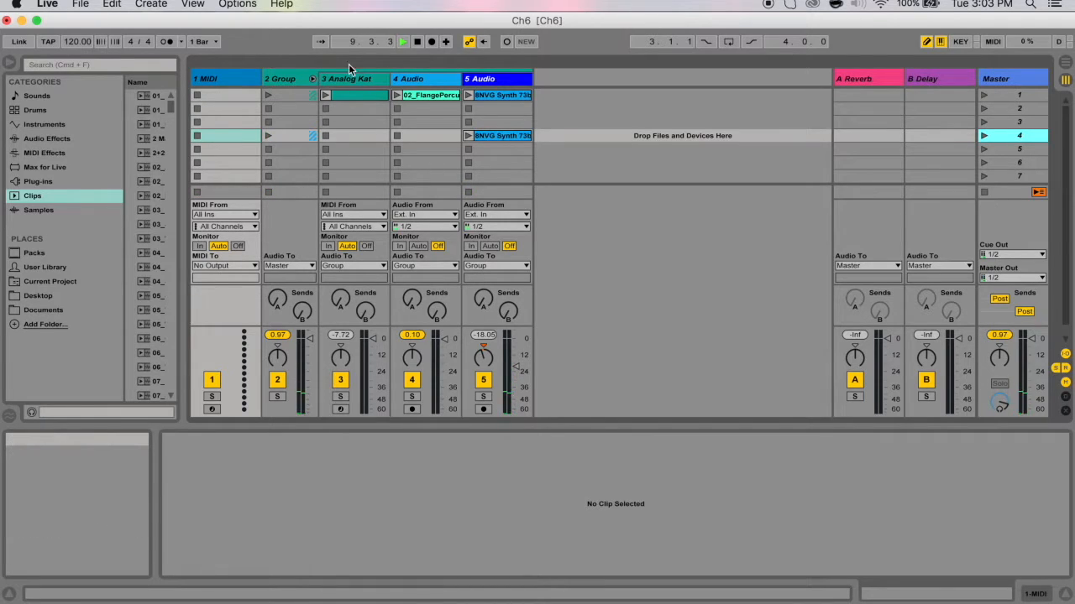
Ungroup the tracks contained in the 2 Group track.
{"action": "left_click", "coordinate": [284, 79]}
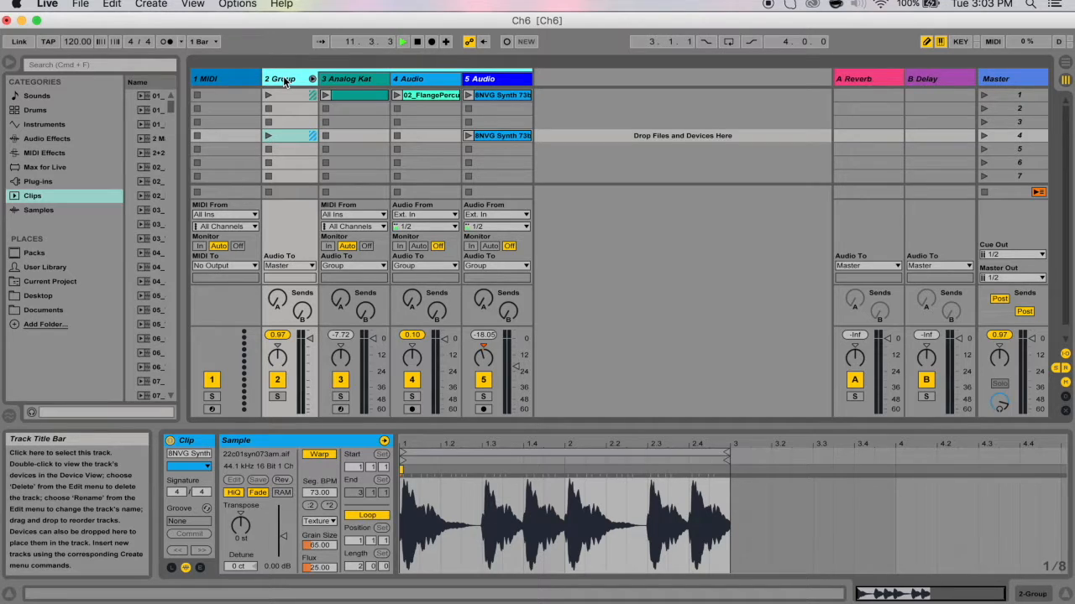
{"action": "right_click", "coordinate": [284, 79]}
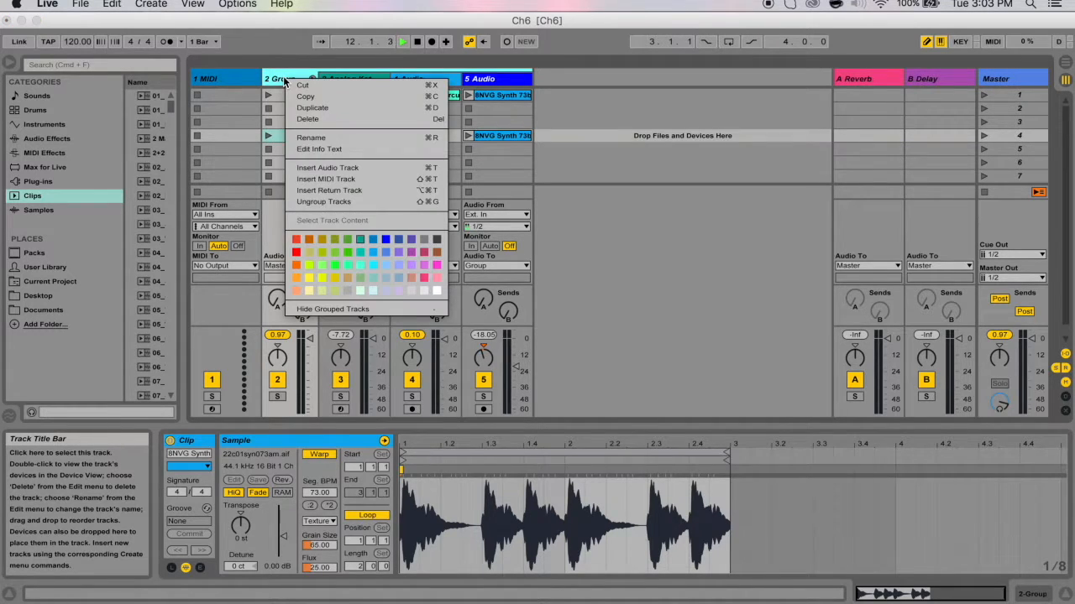
{"action": "left_click", "coordinate": [336, 203]}
{"action": "left_click", "coordinate": [379, 76]}
{"action": "left_click", "coordinate": [436, 78]}
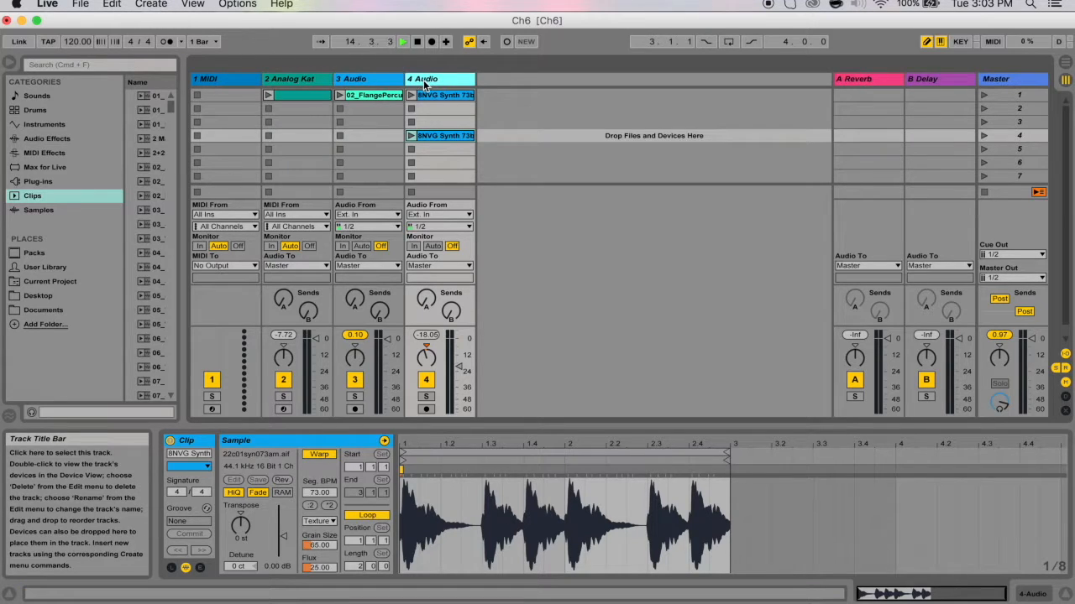
{"action": "left_click", "coordinate": [376, 79]}
{"action": "left_click", "coordinate": [315, 79]}
{"action": "left_click", "coordinate": [214, 89]}
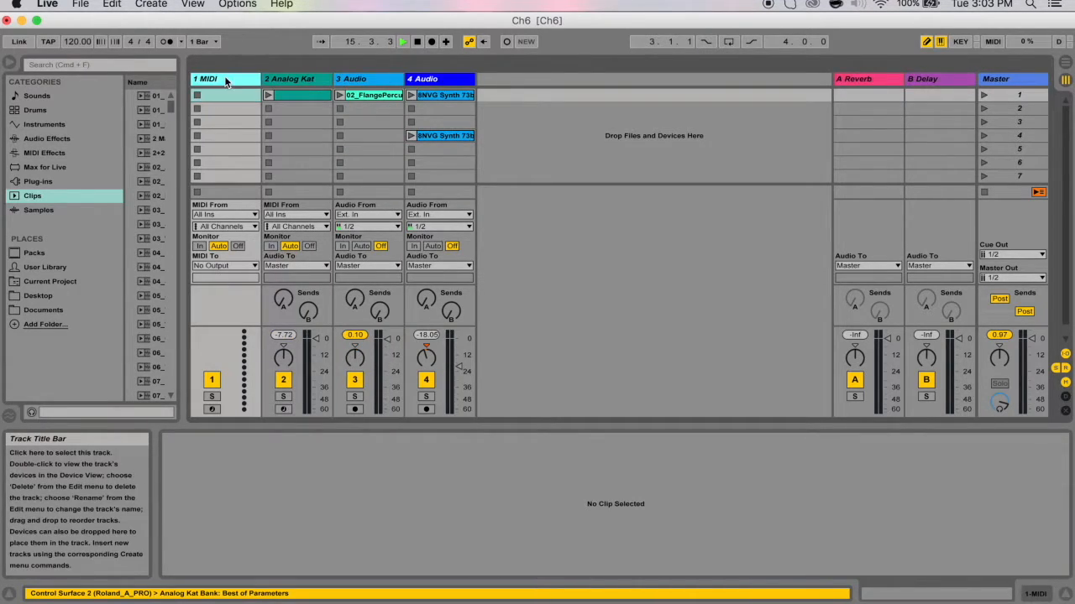
Group the Analog Kat track with the synth audio track, leaving the percussion track outside the group.
{"action": "left_click", "coordinate": [413, 79]}
{"action": "left_click", "coordinate": [365, 77], "text": "super"}
{"action": "left_click", "coordinate": [366, 79], "text": "super"}
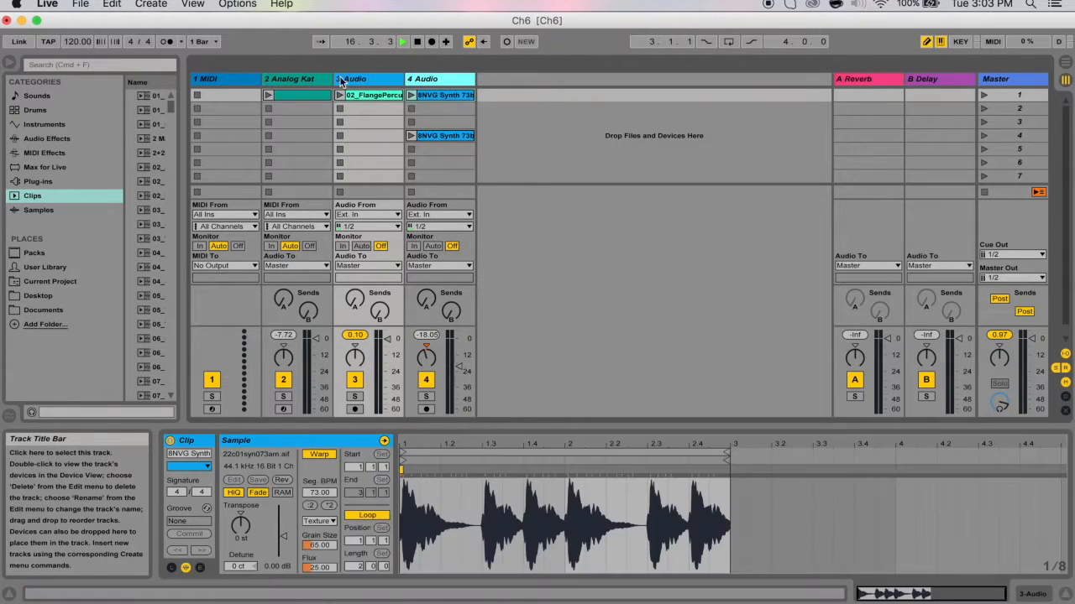
{"action": "left_click", "coordinate": [323, 80], "text": "super"}
{"action": "right_click", "coordinate": [323, 80]}
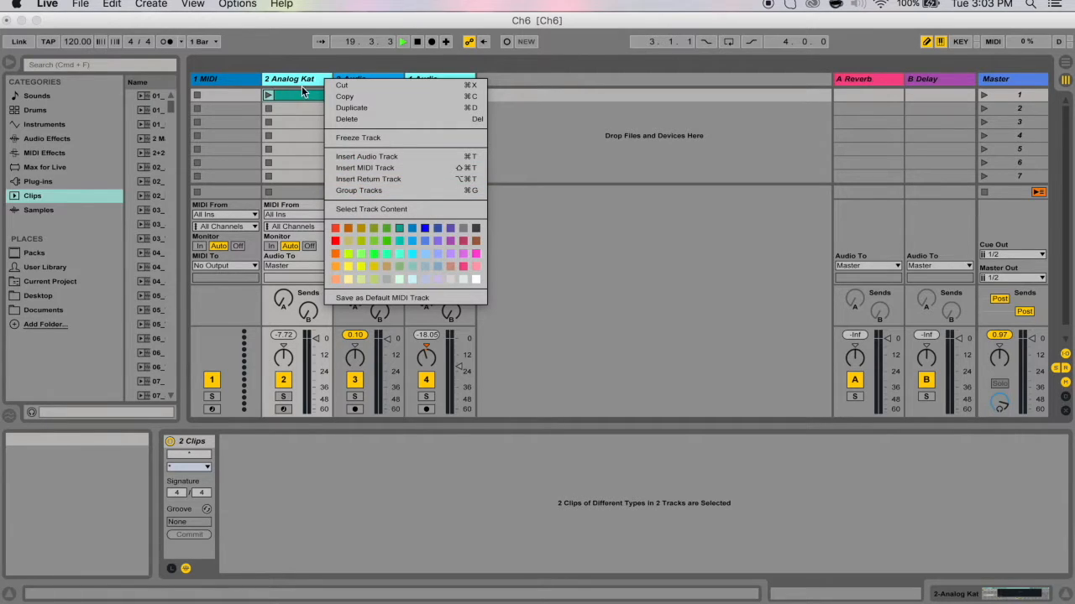
{"action": "left_click", "coordinate": [152, 4]}
{"action": "mouse_move", "coordinate": [111, 4]}
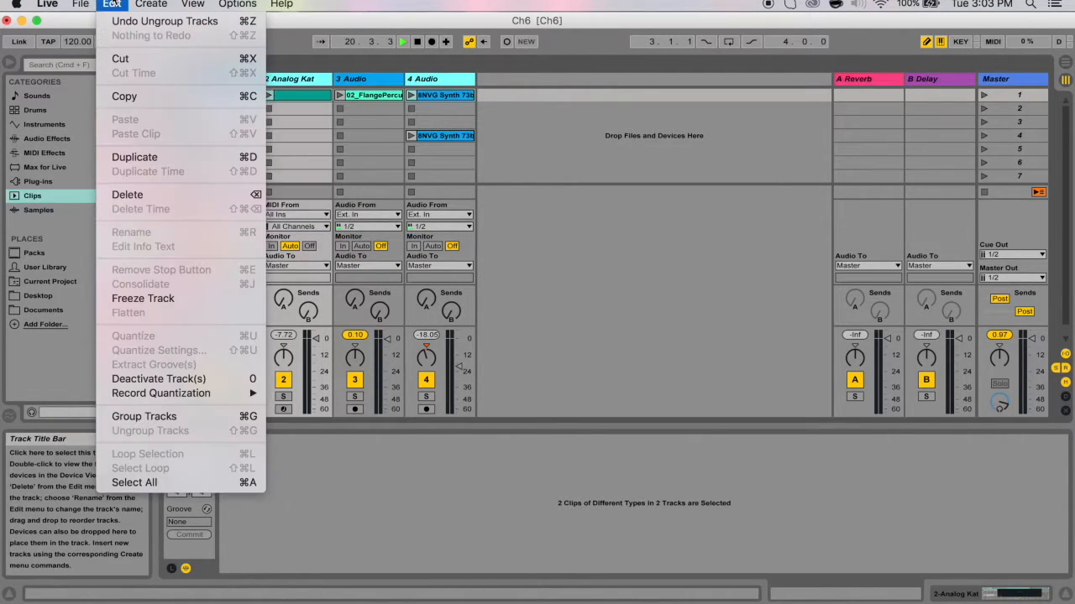
{"action": "left_click", "coordinate": [107, 4]}
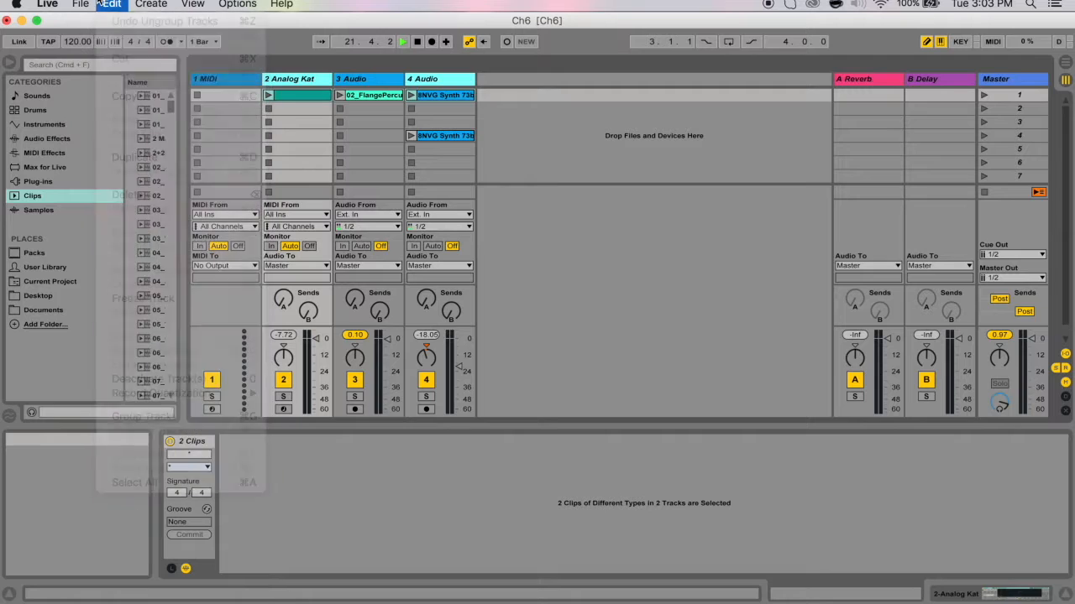
{"action": "key", "text": "super+g"}
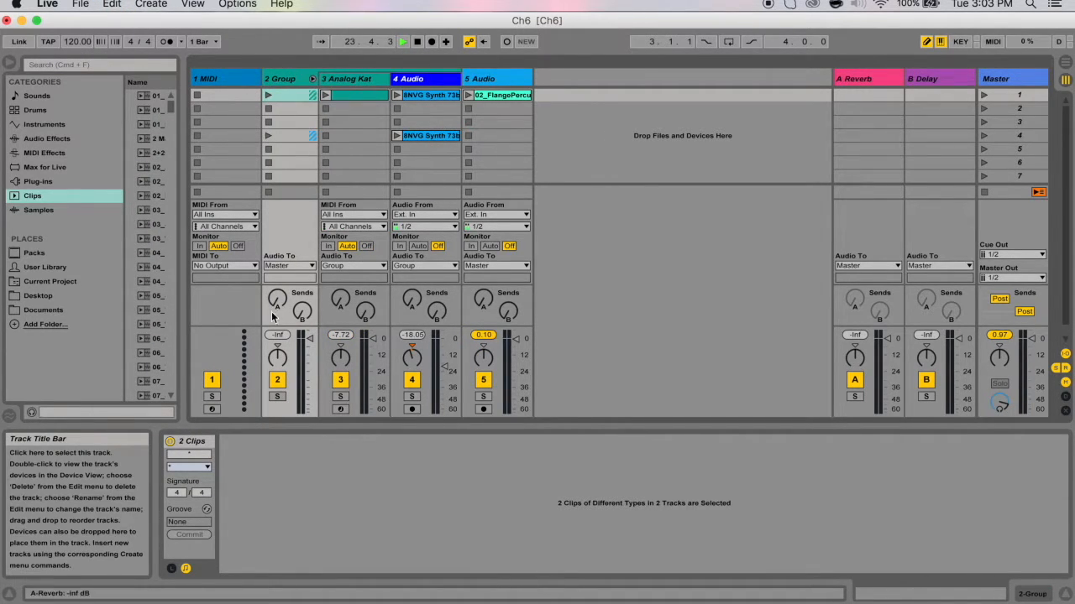
Examine which clips of the Analog Kat and synth tracks the 2 Group track's slots represent in scenes 1, 2 and 4.
{"action": "left_click", "coordinate": [304, 76]}
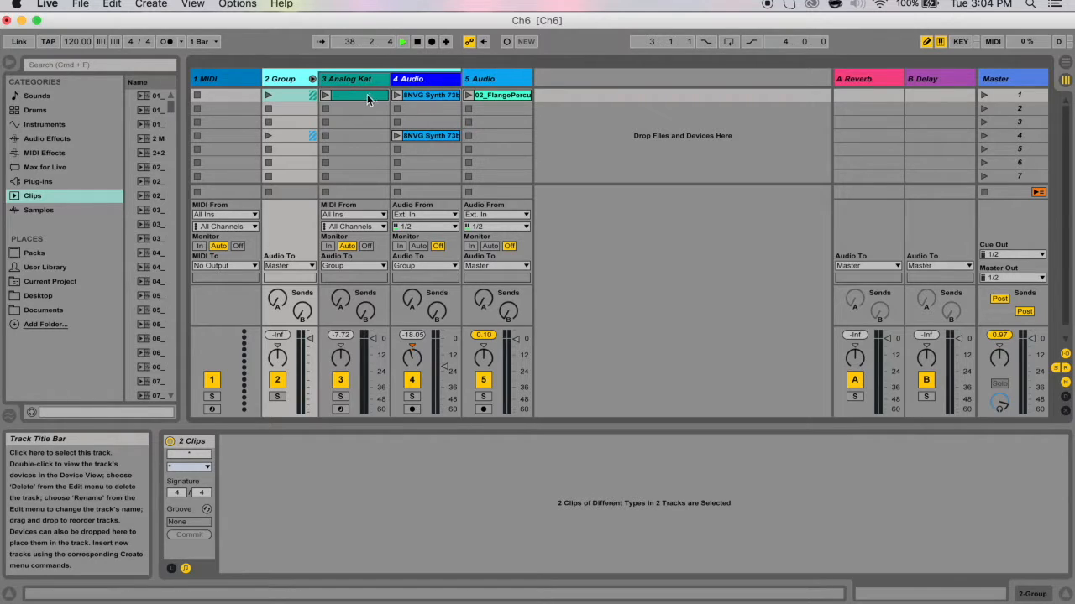
{"action": "left_click", "coordinate": [291, 112]}
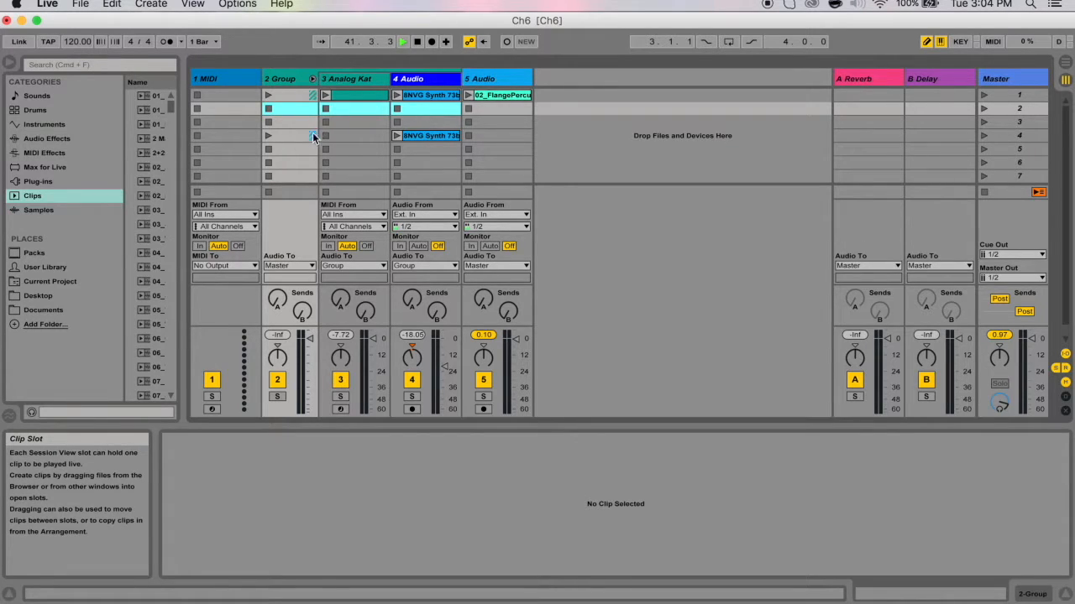
{"action": "left_click", "coordinate": [312, 137]}
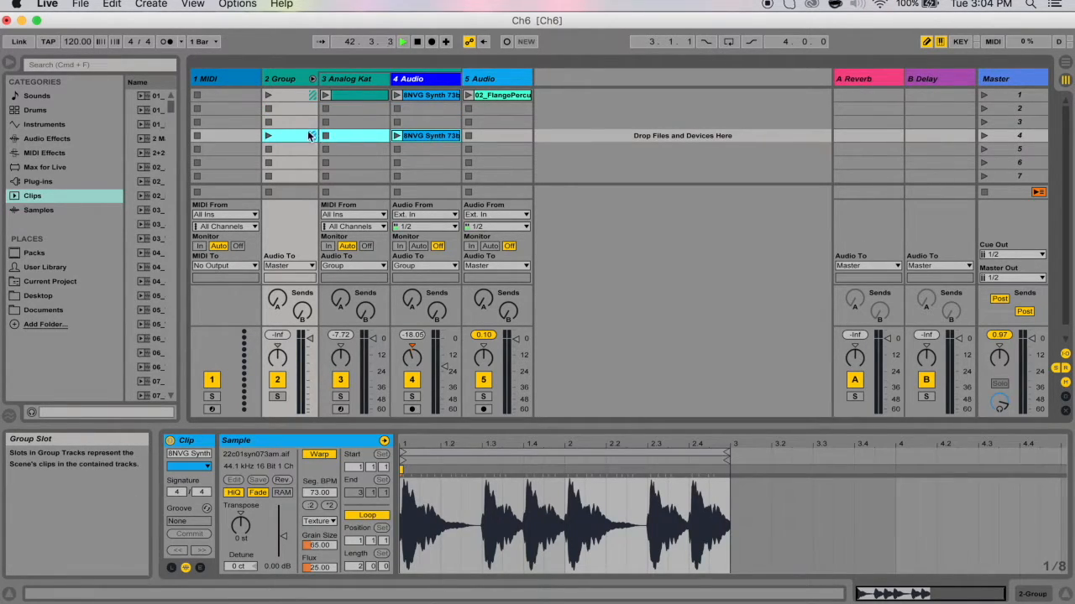
{"action": "left_click", "coordinate": [297, 95]}
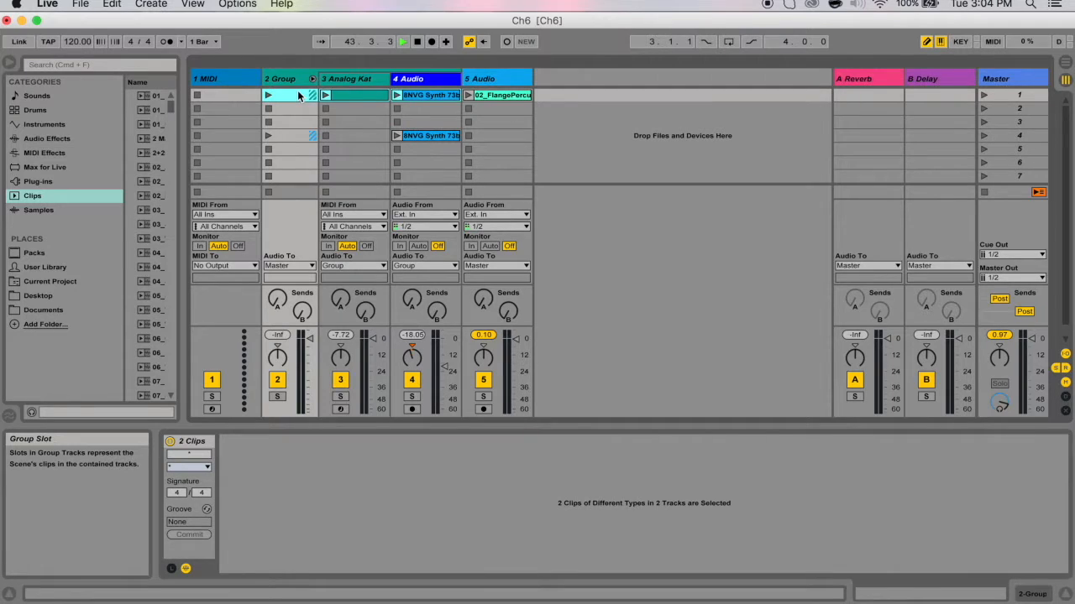
{"action": "left_click", "coordinate": [293, 105]}
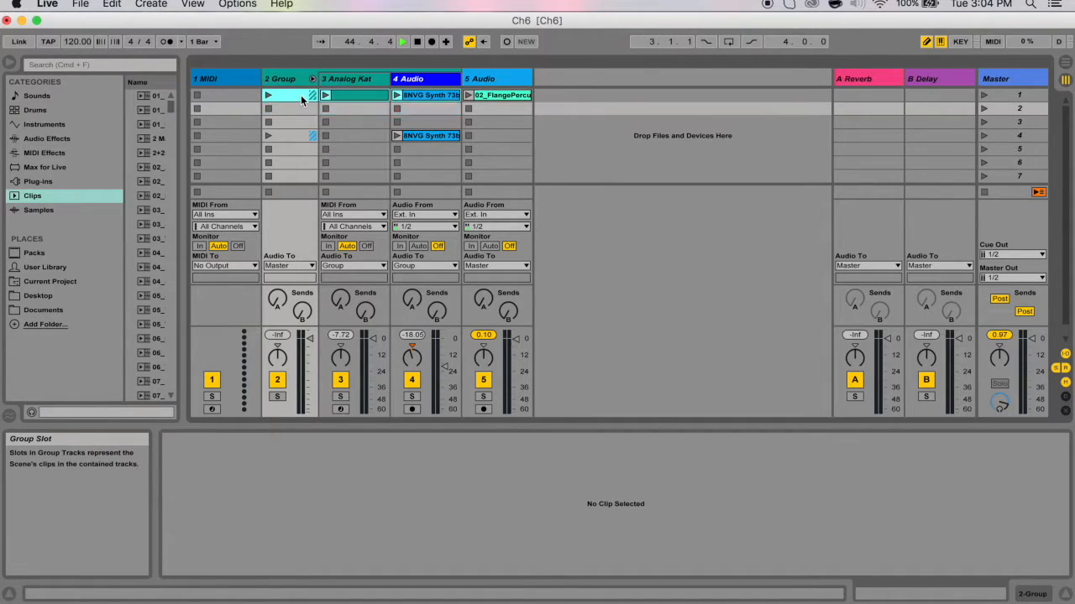
{"action": "left_click", "coordinate": [300, 98]}
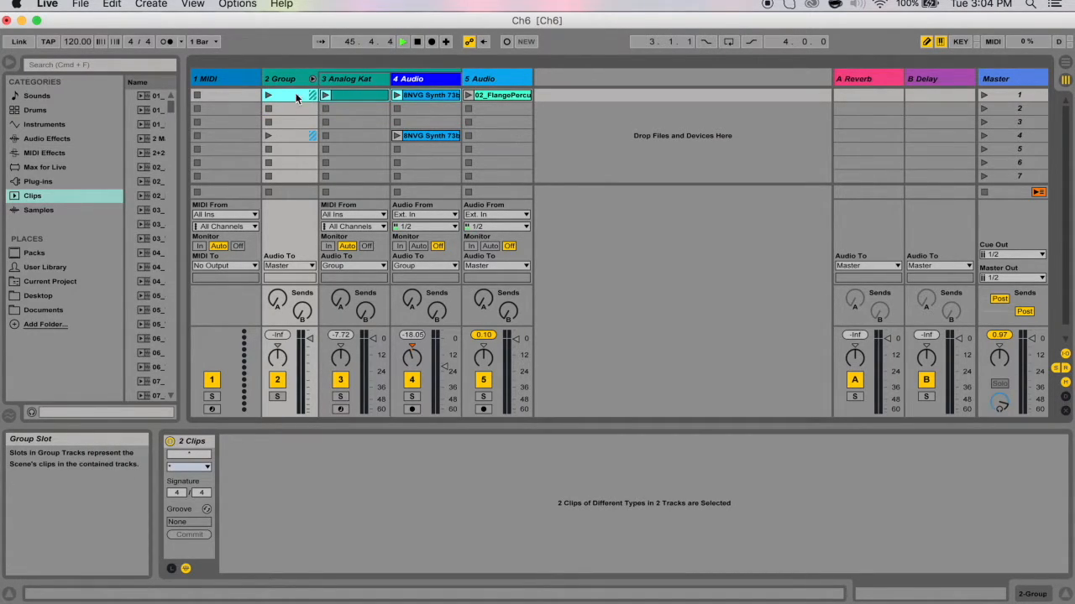
{"action": "left_click", "coordinate": [298, 136]}
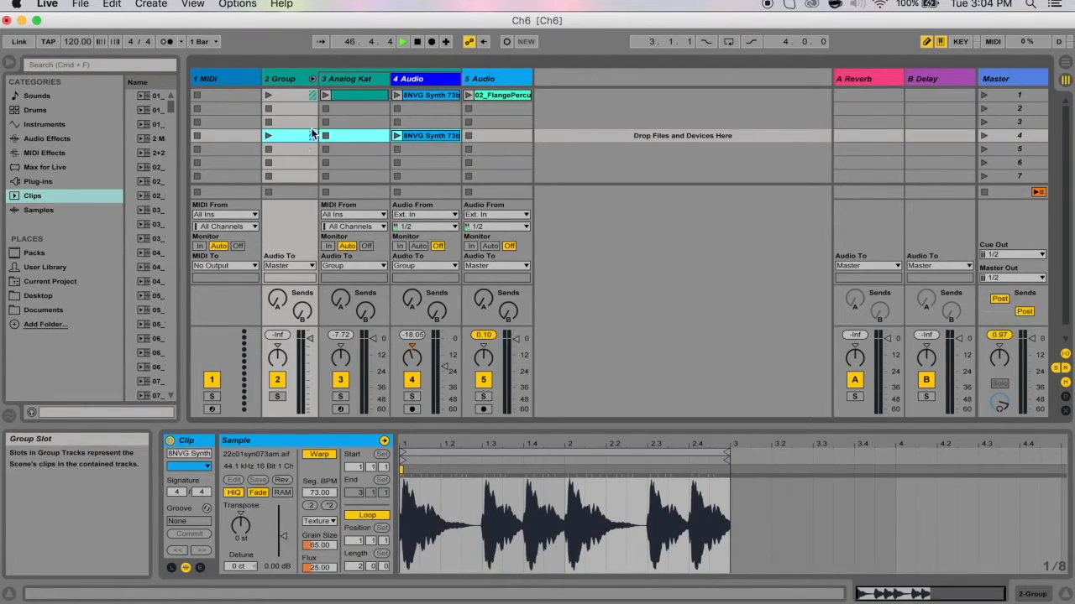
{"action": "left_click", "coordinate": [310, 96]}
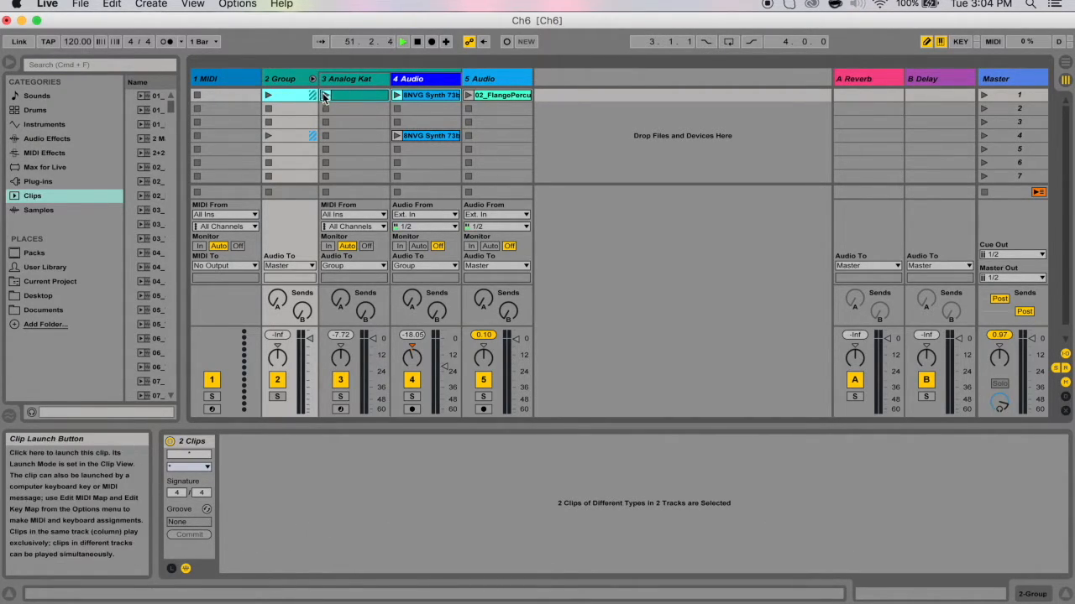
{"action": "left_click", "coordinate": [421, 136]}
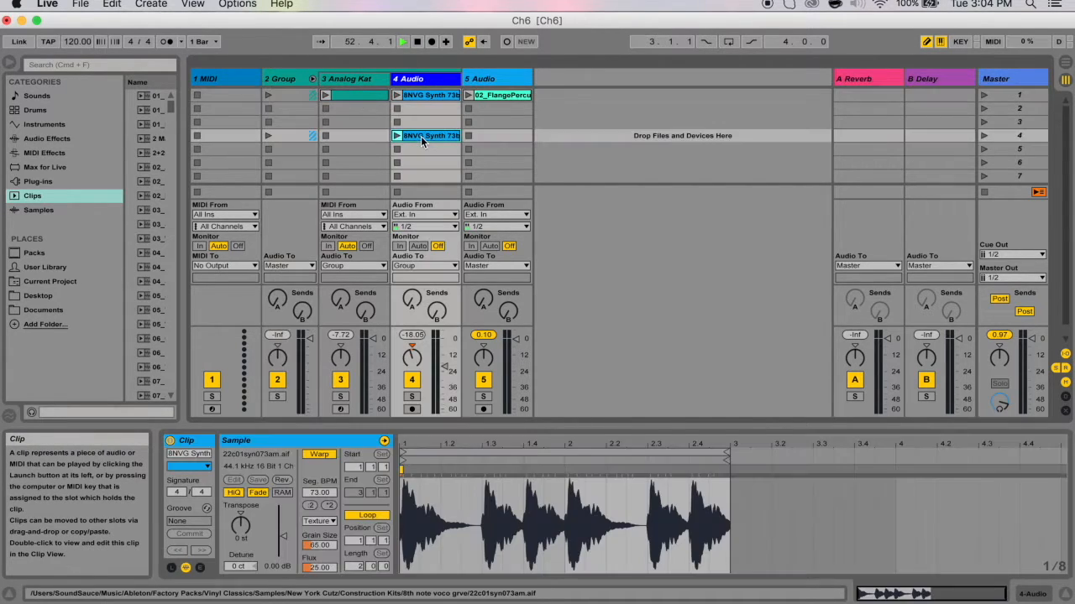
{"action": "left_click", "coordinate": [312, 139]}
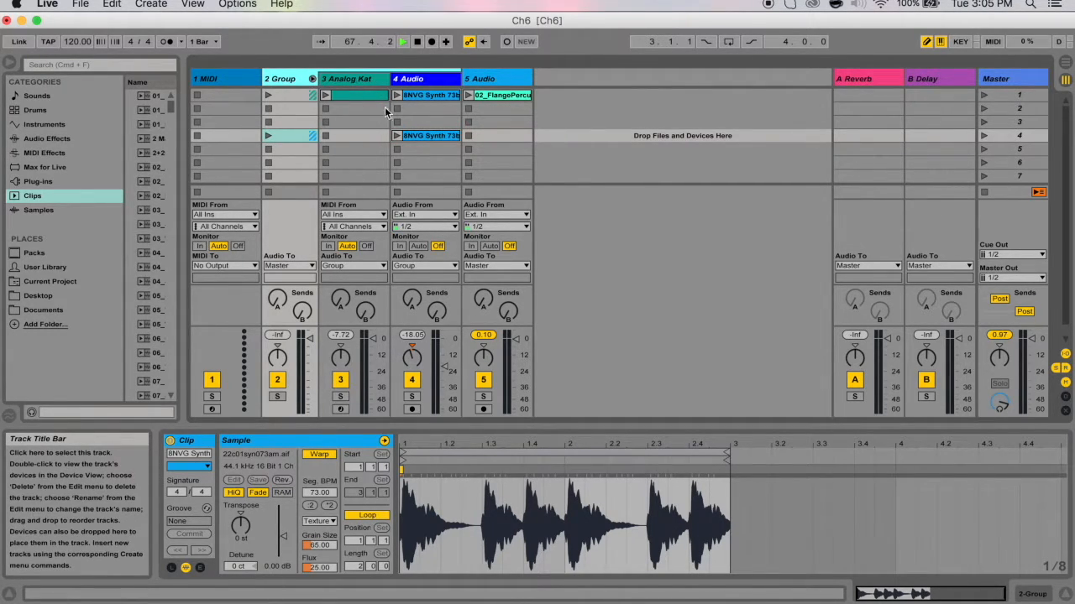
Fold the 2 Group track, launch and stop its scene 1 clips from the group slot, and leave the group unfolded.
{"action": "left_click", "coordinate": [312, 80]}
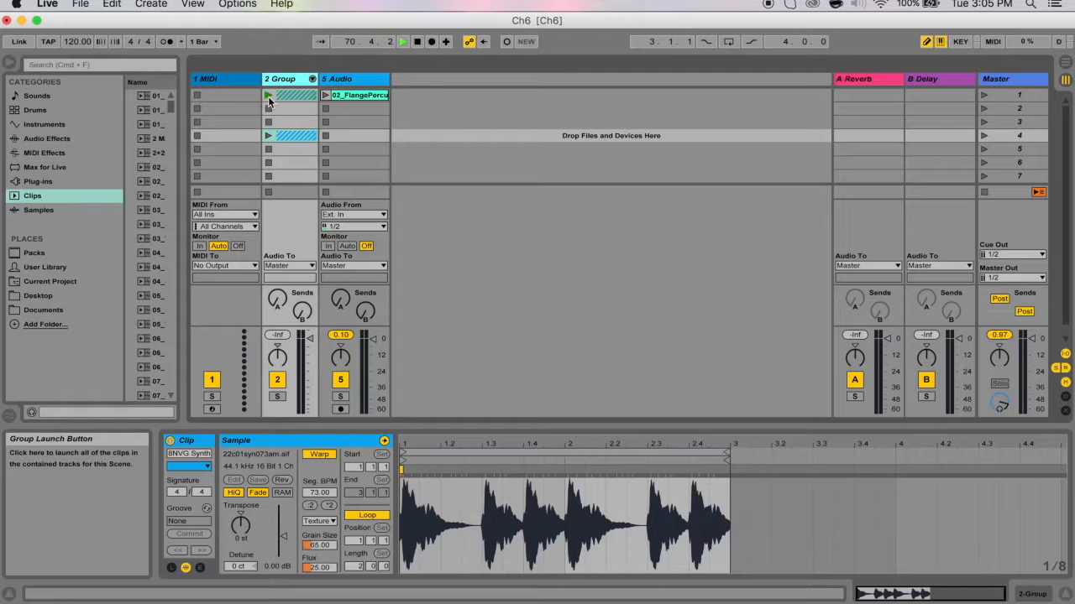
{"action": "left_click", "coordinate": [312, 80]}
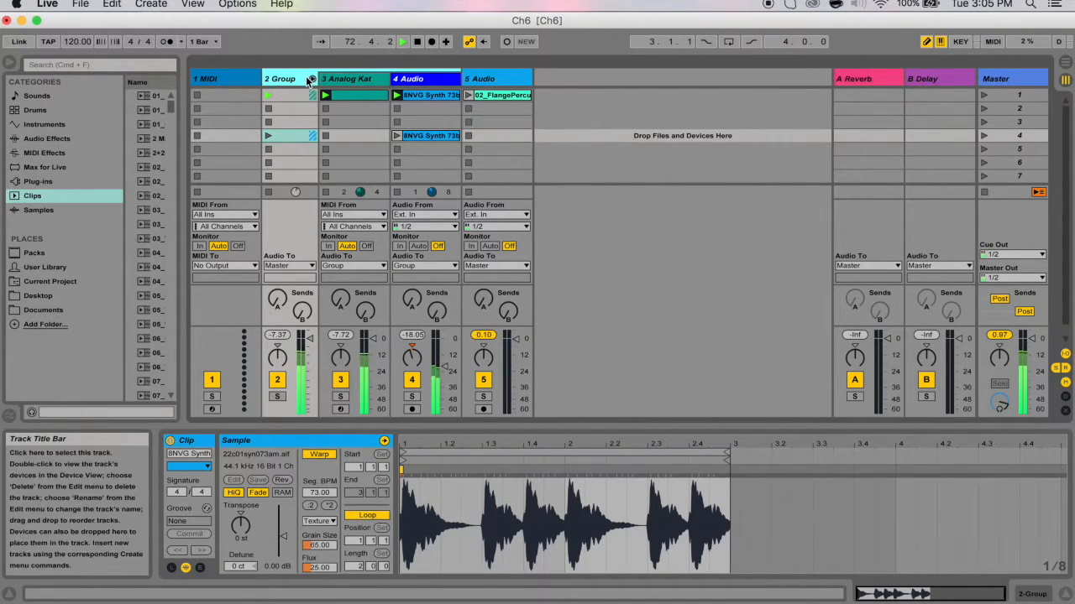
{"action": "left_click", "coordinate": [311, 79]}
{"action": "left_click", "coordinate": [268, 192]}
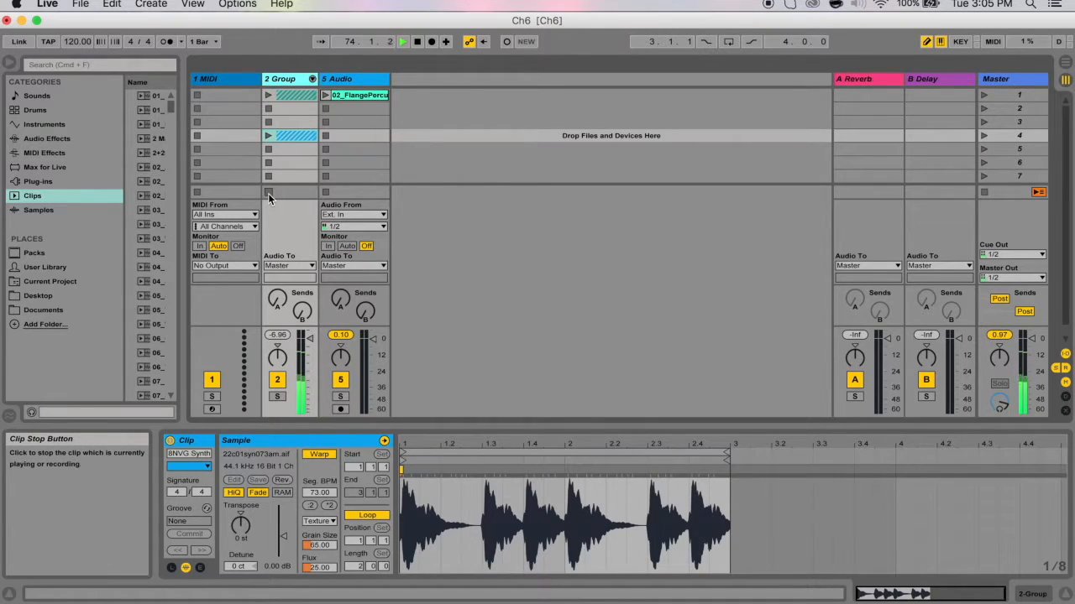
{"action": "left_click", "coordinate": [312, 79]}
Ungroup the 2 Group track and select the synth audio track.
{"action": "right_click", "coordinate": [284, 78]}
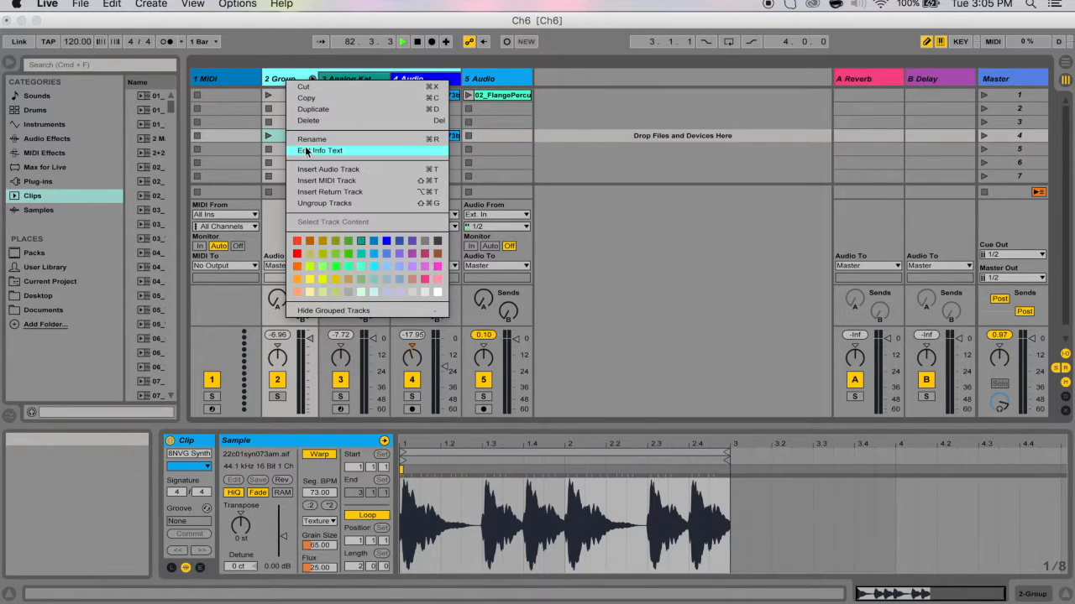
{"action": "left_click", "coordinate": [306, 200]}
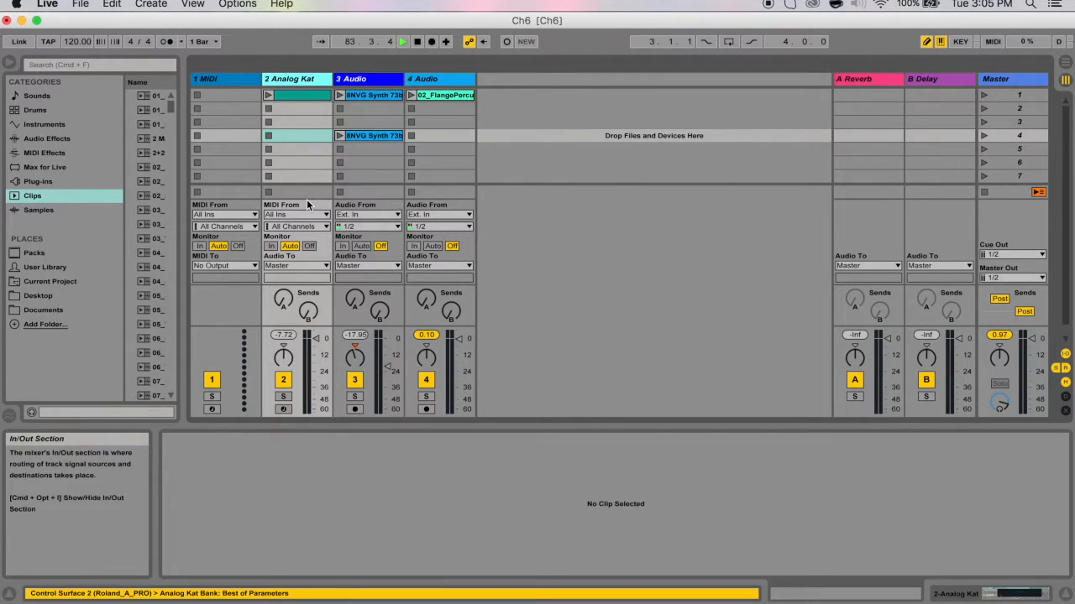
{"action": "left_click", "coordinate": [387, 77]}
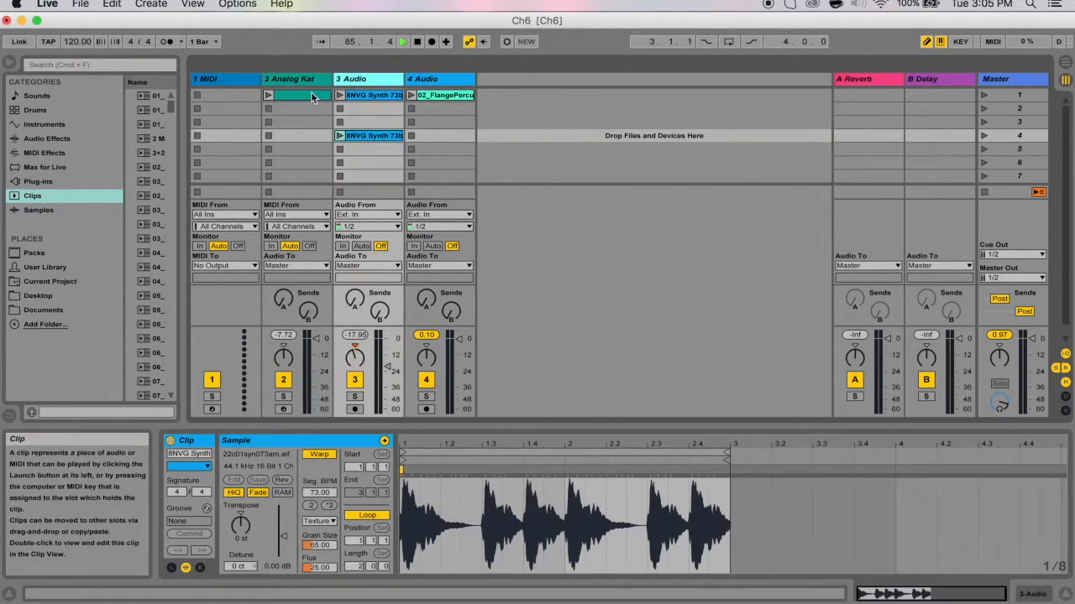
Copy the percussion clip from scene 1 into the scene 3 slot of the same 4 Audio track.
{"action": "left_click", "coordinate": [429, 78]}
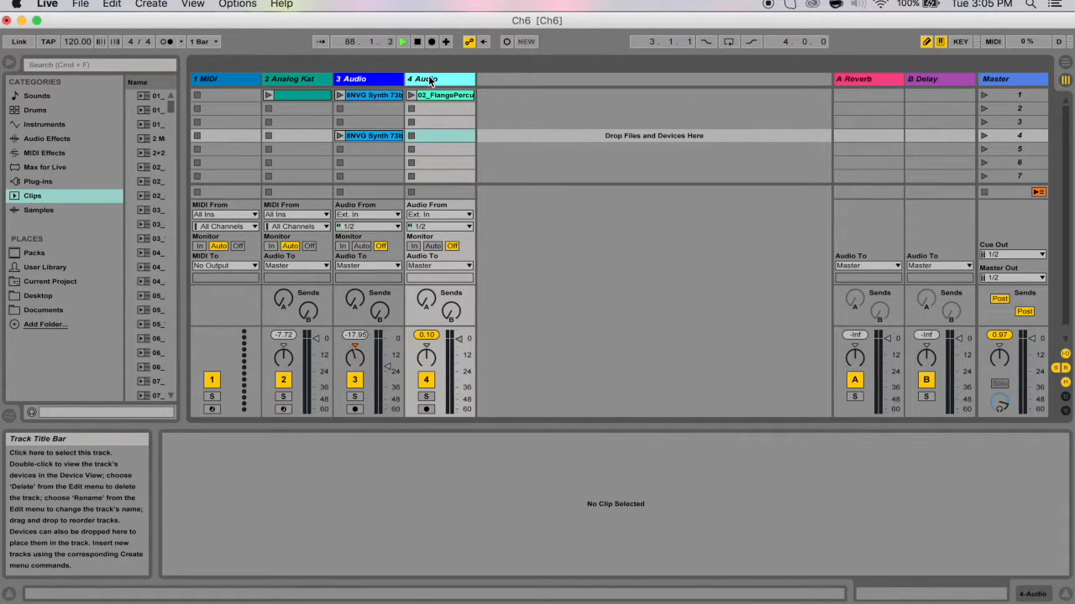
{"action": "left_click", "coordinate": [365, 79]}
{"action": "left_click", "coordinate": [414, 80]}
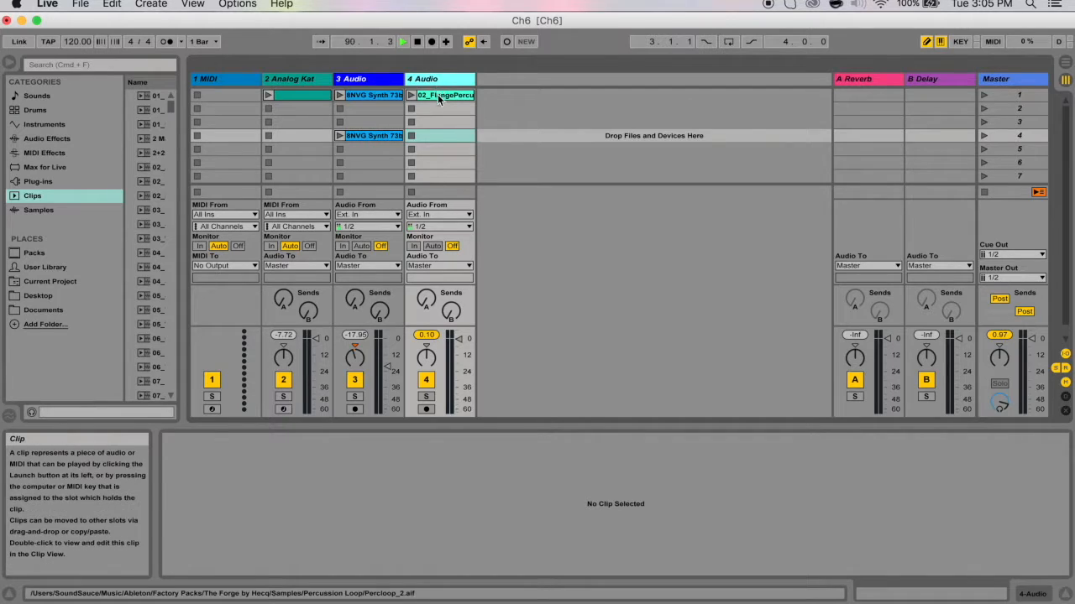
{"action": "left_click", "coordinate": [439, 98]}
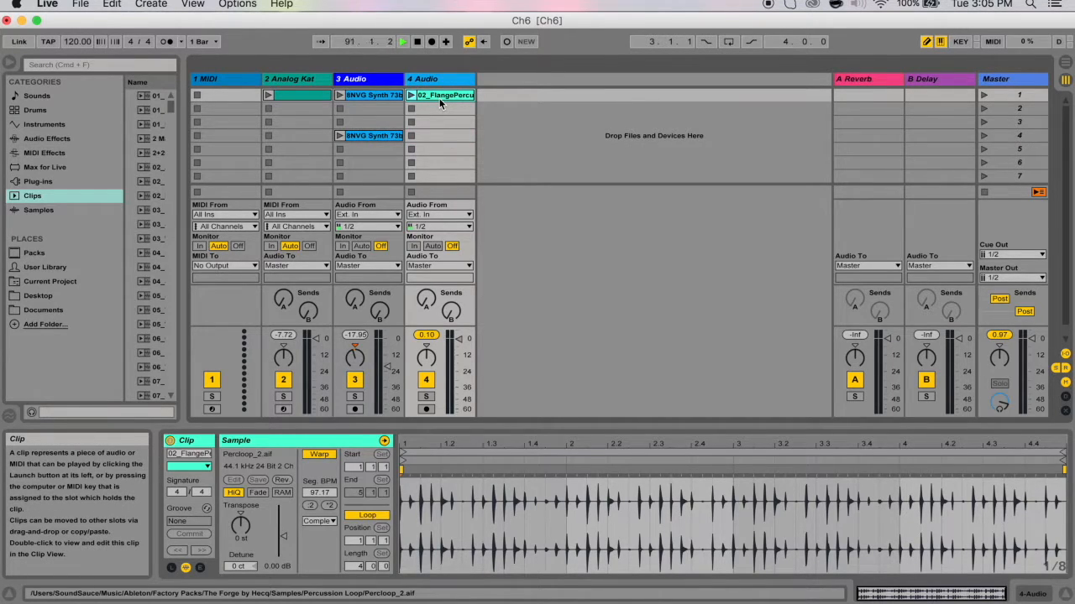
{"action": "left_click_drag", "start_coordinate": [439, 98], "coordinate": [439, 122]}
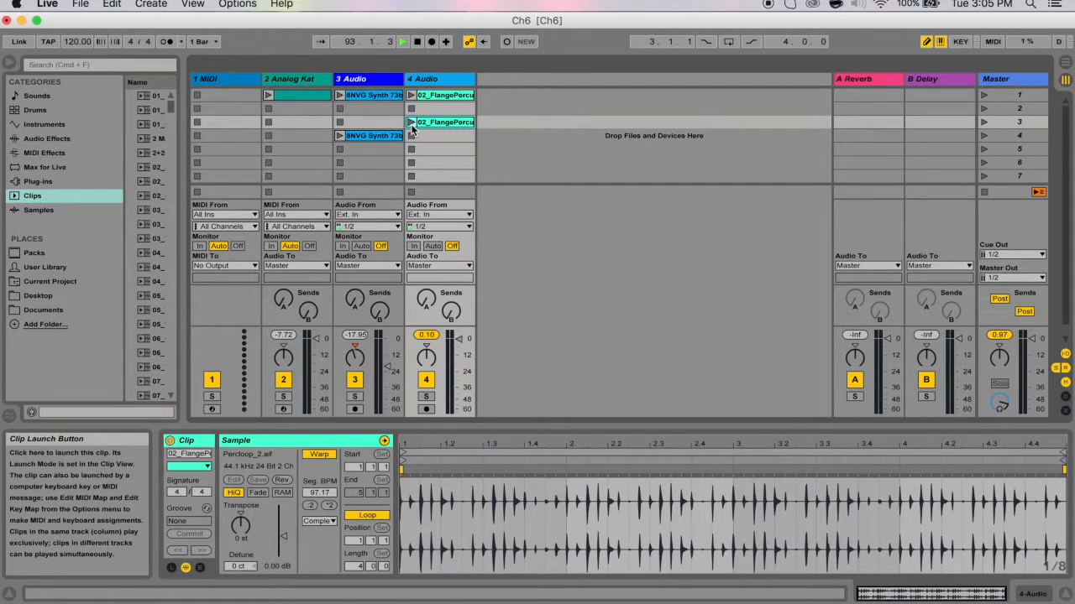
Launch the percussion track's scene 1 and scene 3 clips in turn, stopping the track's playback after each demonstration.
{"action": "left_click", "coordinate": [411, 96]}
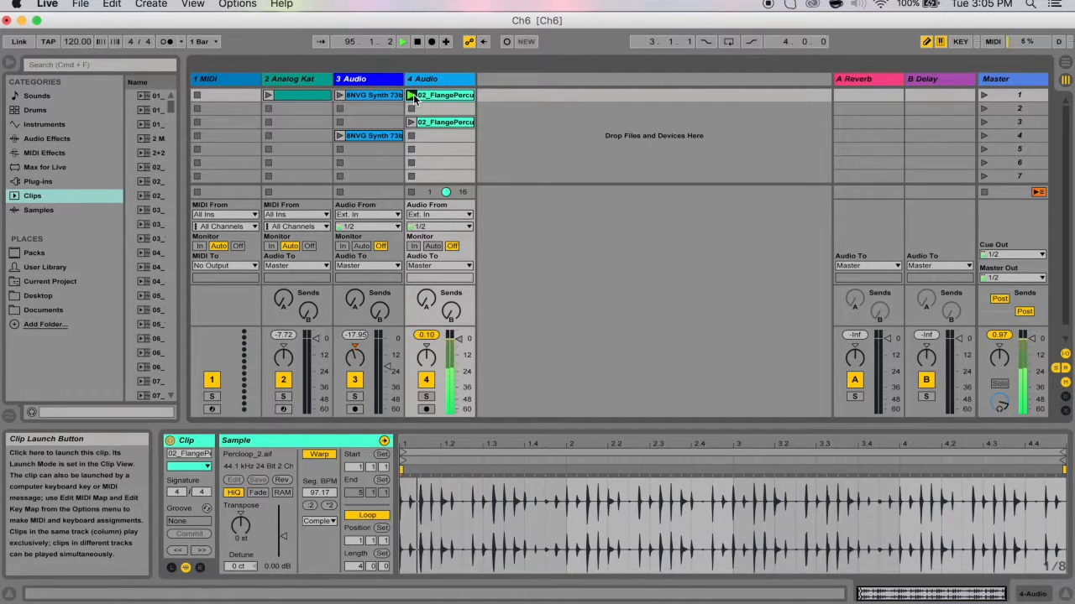
{"action": "left_click", "coordinate": [416, 163]}
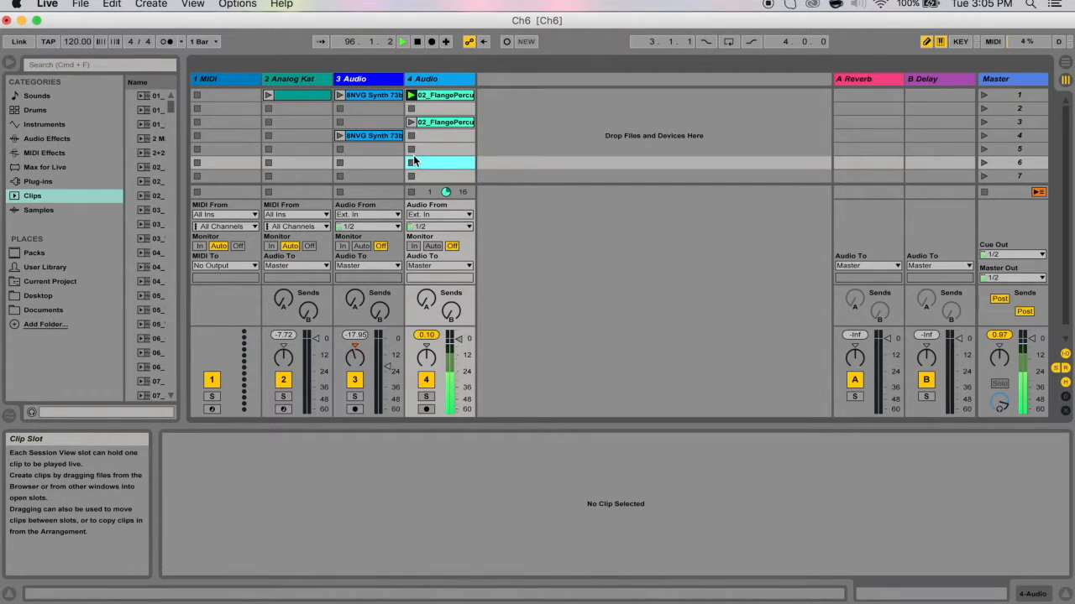
{"action": "left_click", "coordinate": [411, 173]}
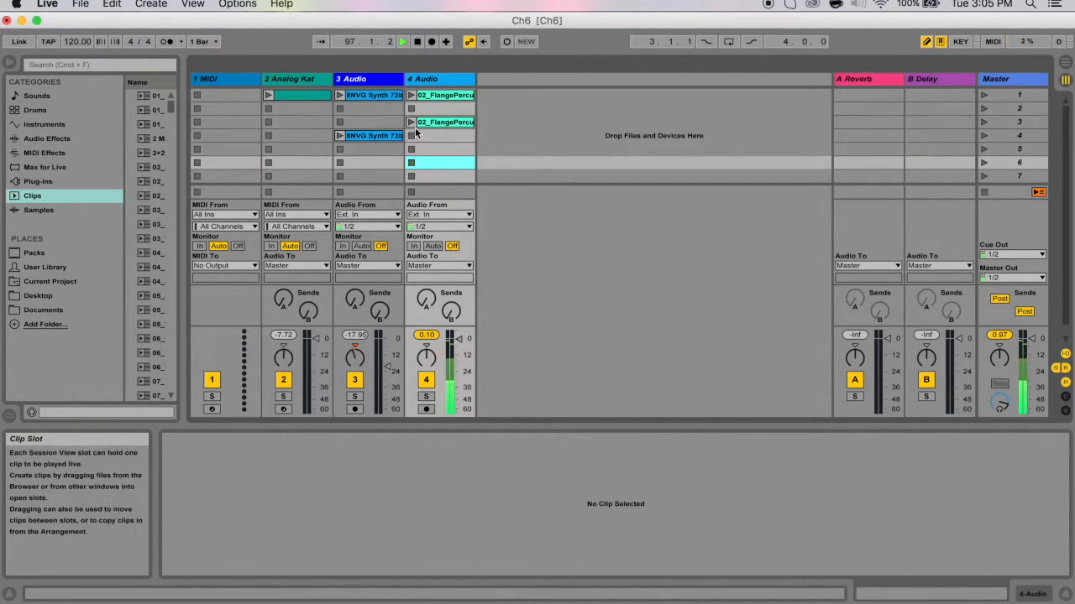
{"action": "left_click", "coordinate": [413, 124]}
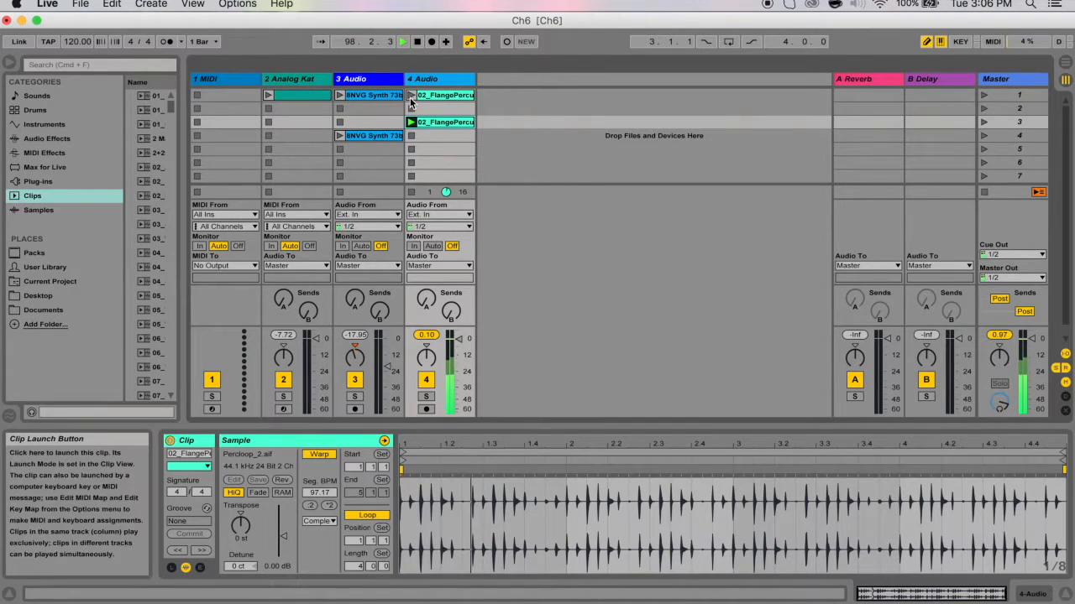
{"action": "left_click", "coordinate": [411, 95]}
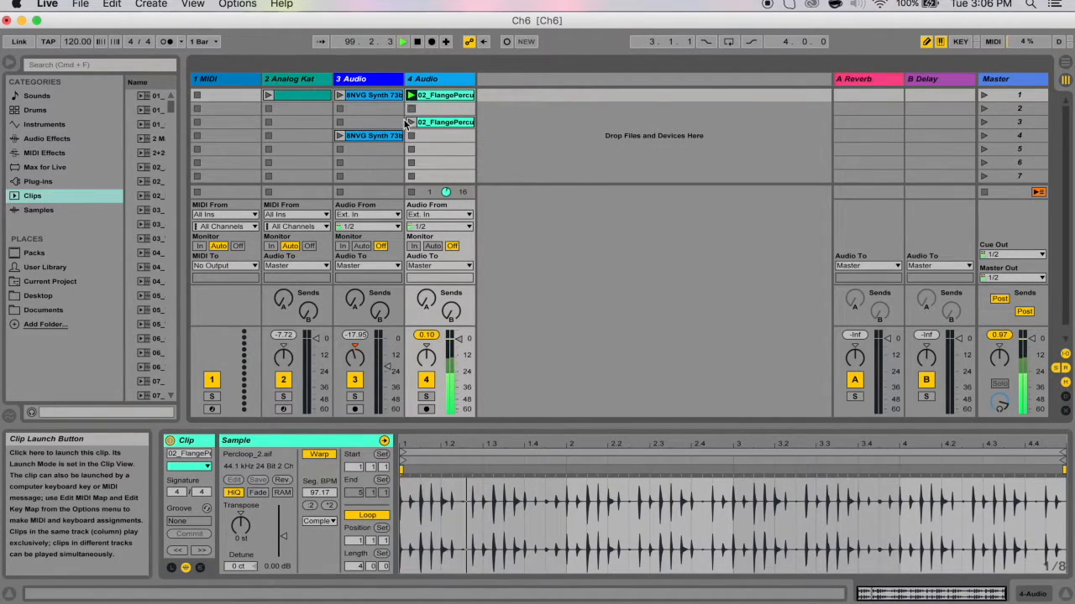
{"action": "left_click", "coordinate": [413, 164]}
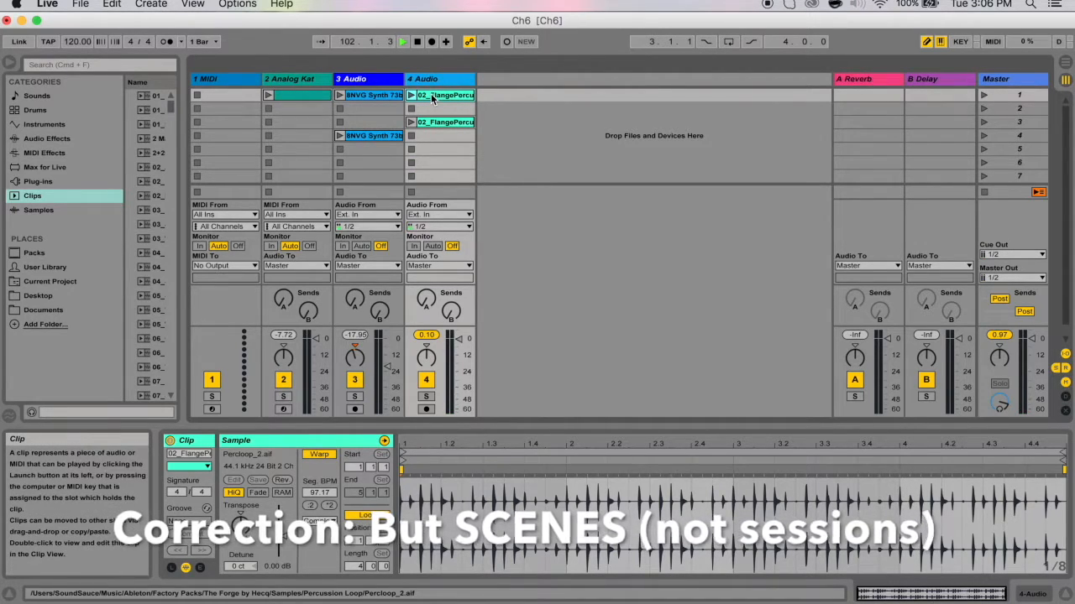
Launch the synth and percussion clips of scene 1 together and stop them, and do the same with the whole scene.
{"action": "left_click", "coordinate": [387, 98]}
{"action": "left_click", "coordinate": [243, 97]}
{"action": "left_click", "coordinate": [453, 95]}
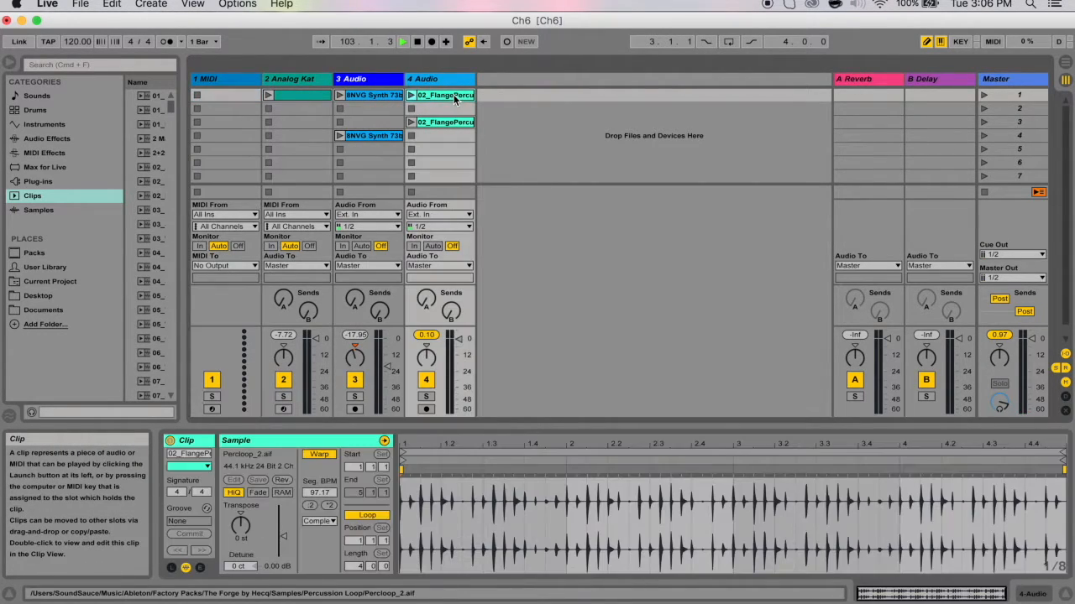
{"action": "left_click", "coordinate": [340, 97]}
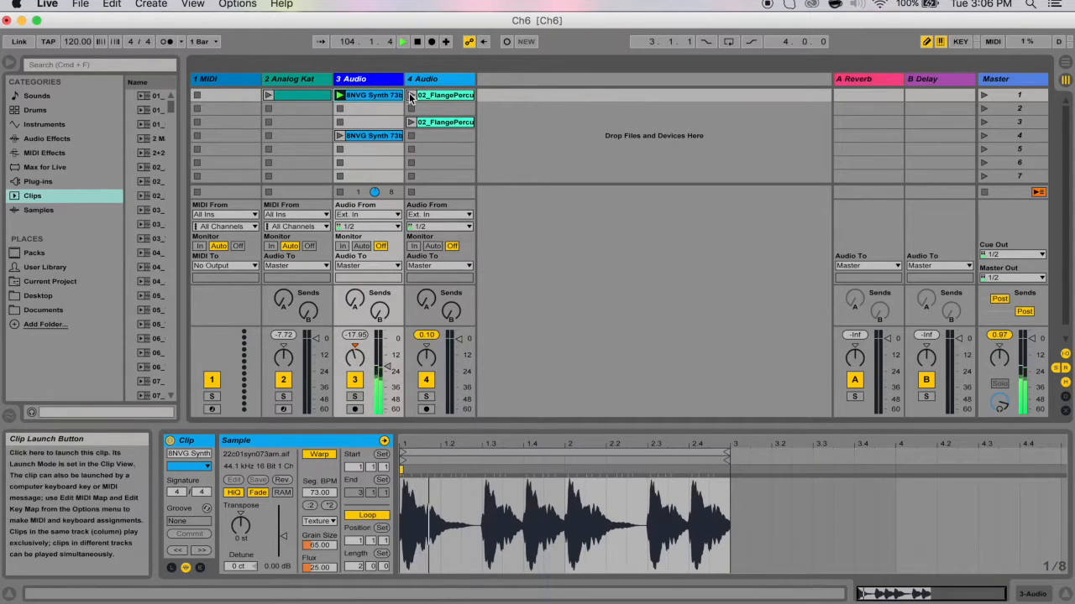
{"action": "left_click", "coordinate": [411, 96]}
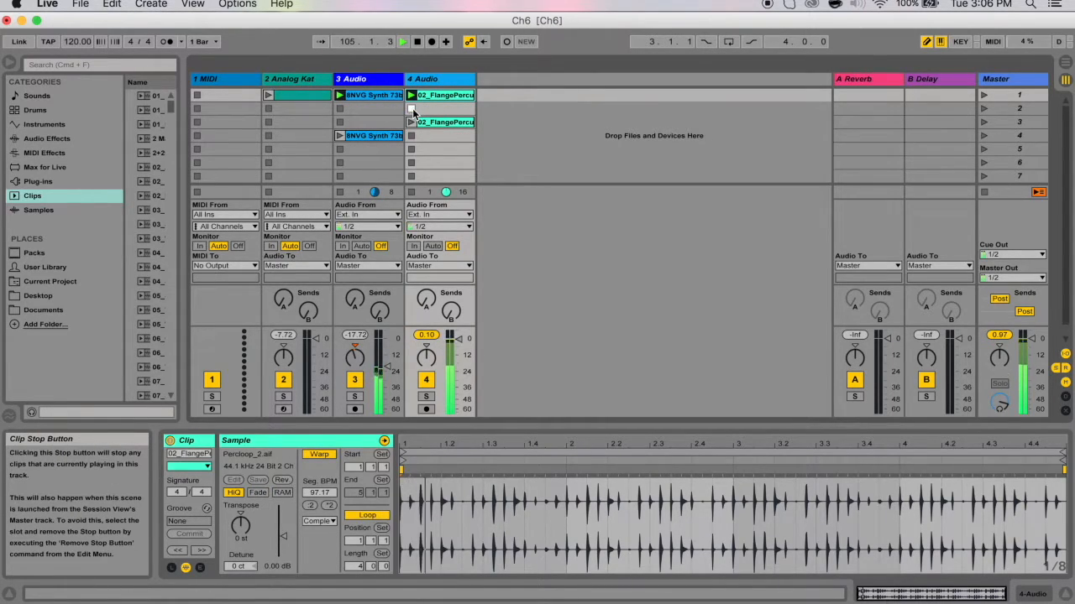
{"action": "left_click", "coordinate": [340, 109]}
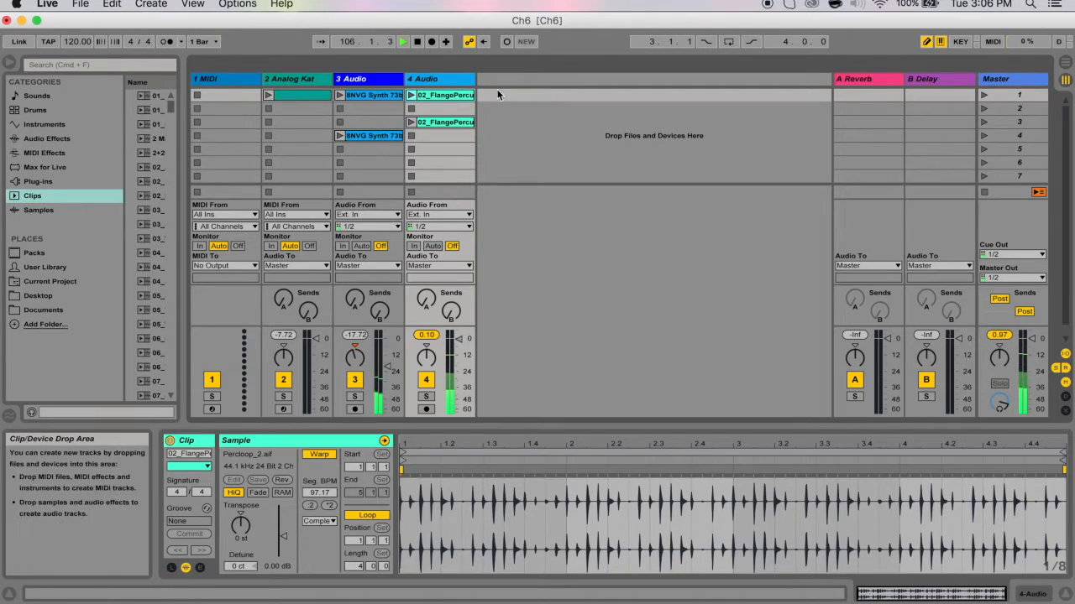
{"action": "left_click", "coordinate": [985, 96]}
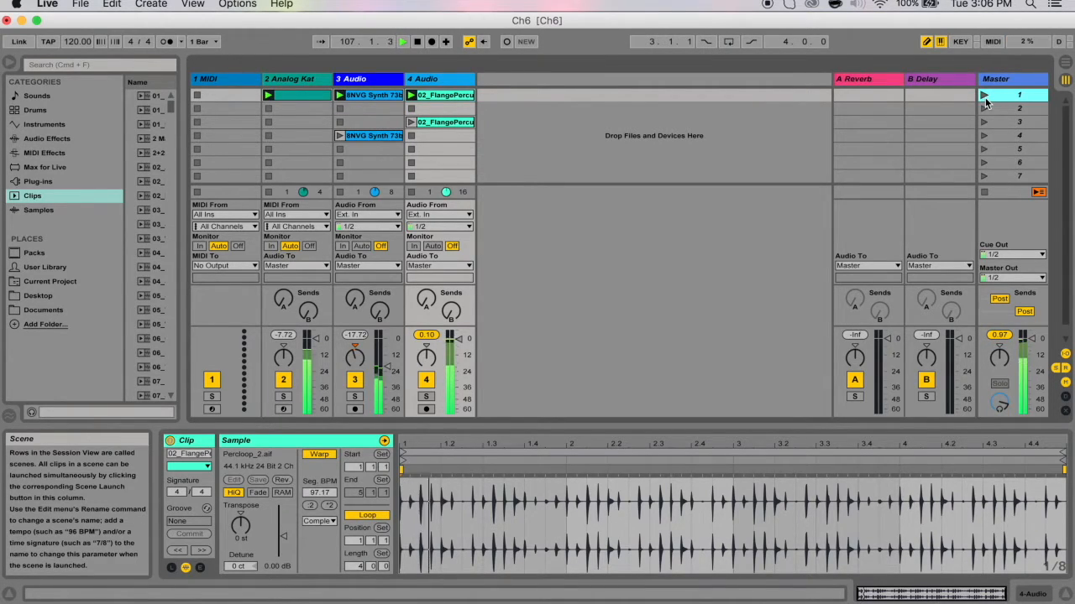
{"action": "left_click", "coordinate": [986, 193]}
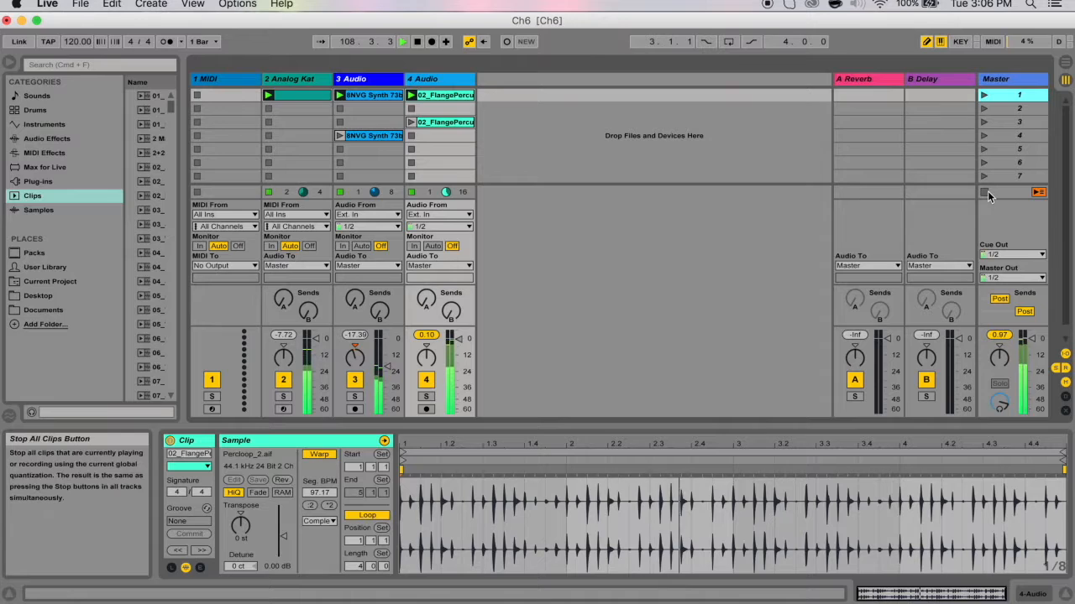
Select the 2 Analog Kat, 3 Audio and 4 Audio tracks together and narrow their columns in the Session View.
{"action": "left_click", "coordinate": [465, 107]}
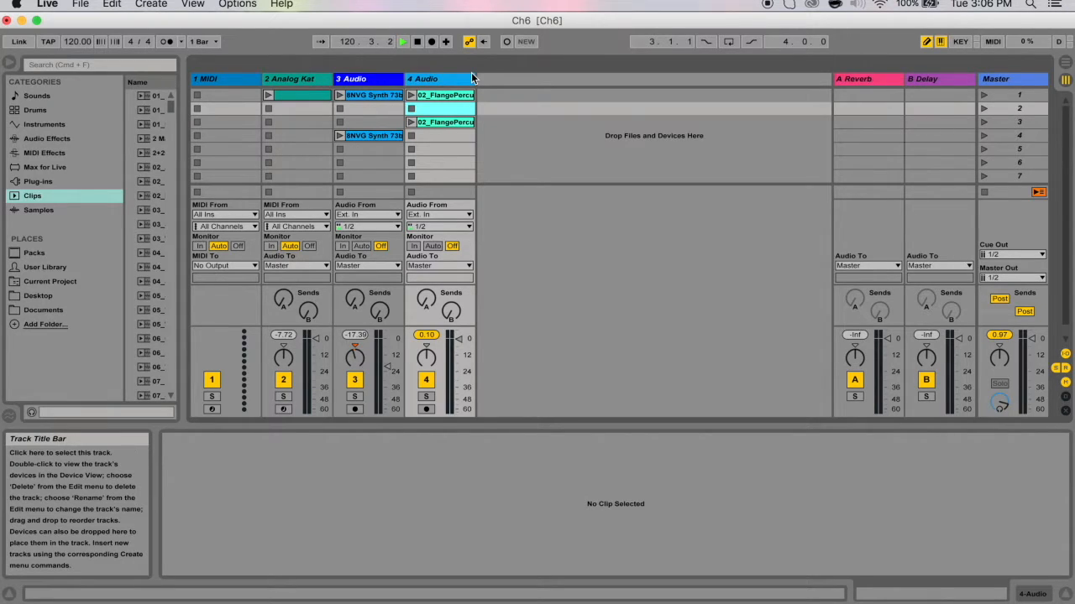
{"action": "left_click", "coordinate": [472, 78]}
{"action": "left_click", "coordinate": [384, 75]}
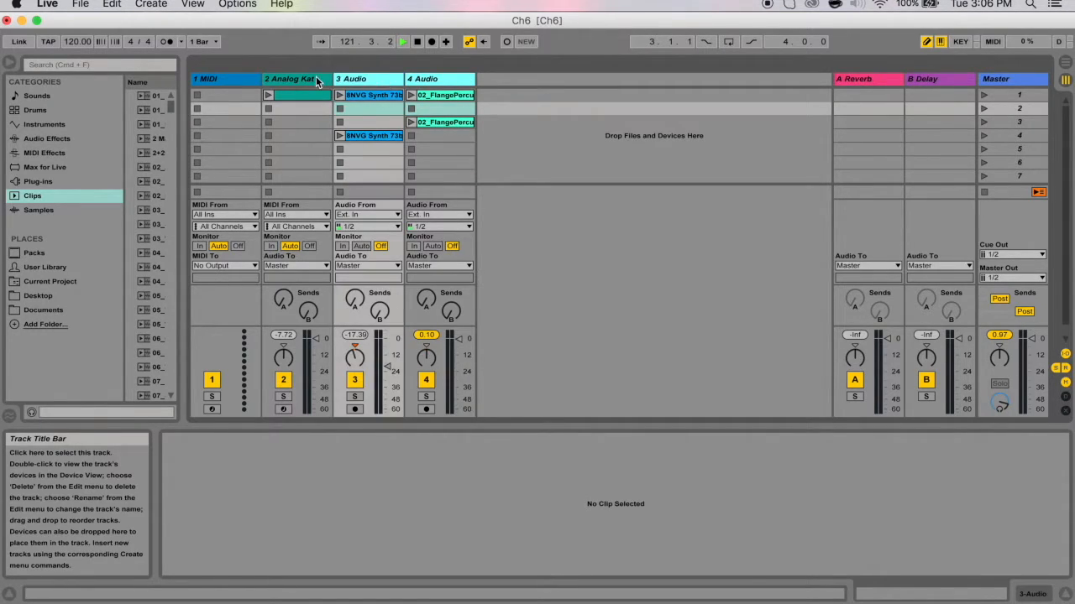
{"action": "left_click", "coordinate": [315, 77]}
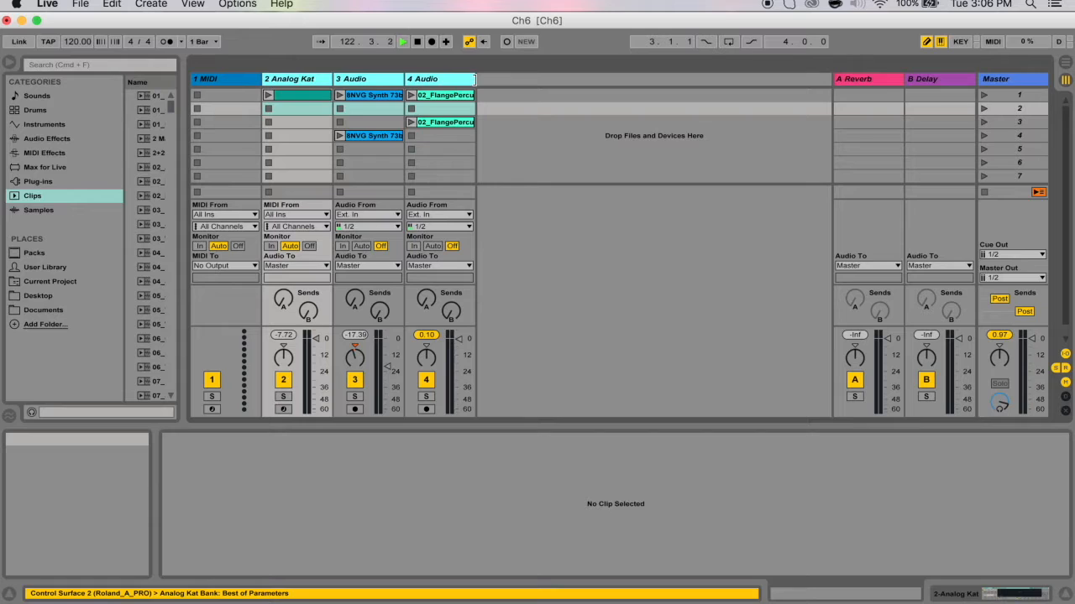
{"action": "left_click_drag", "start_coordinate": [472, 78], "coordinate": [433, 79]}
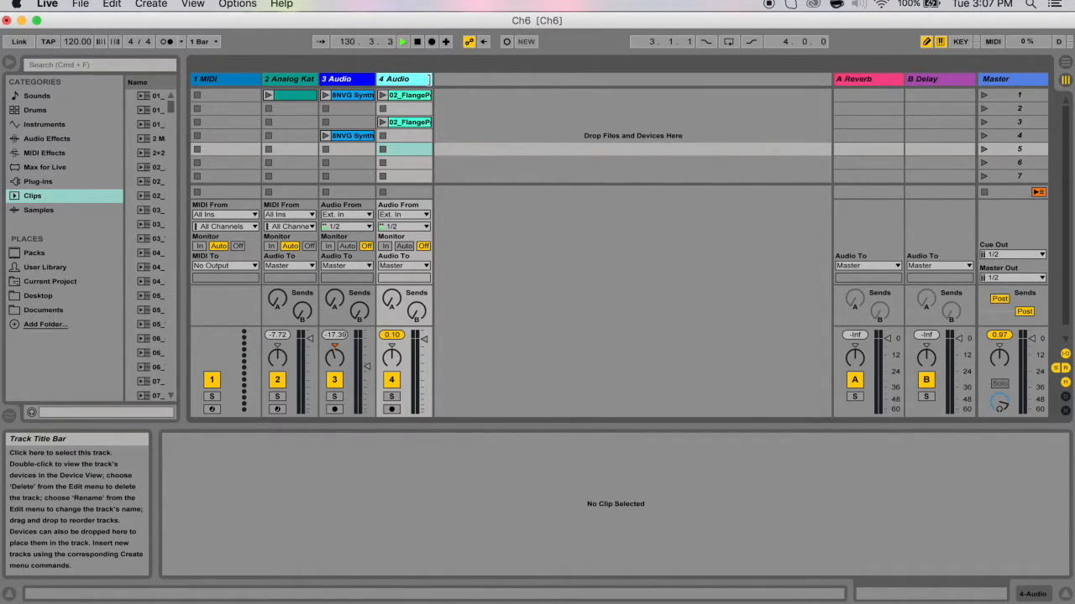
{"action": "left_click_drag", "start_coordinate": [430, 79], "coordinate": [408, 92]}
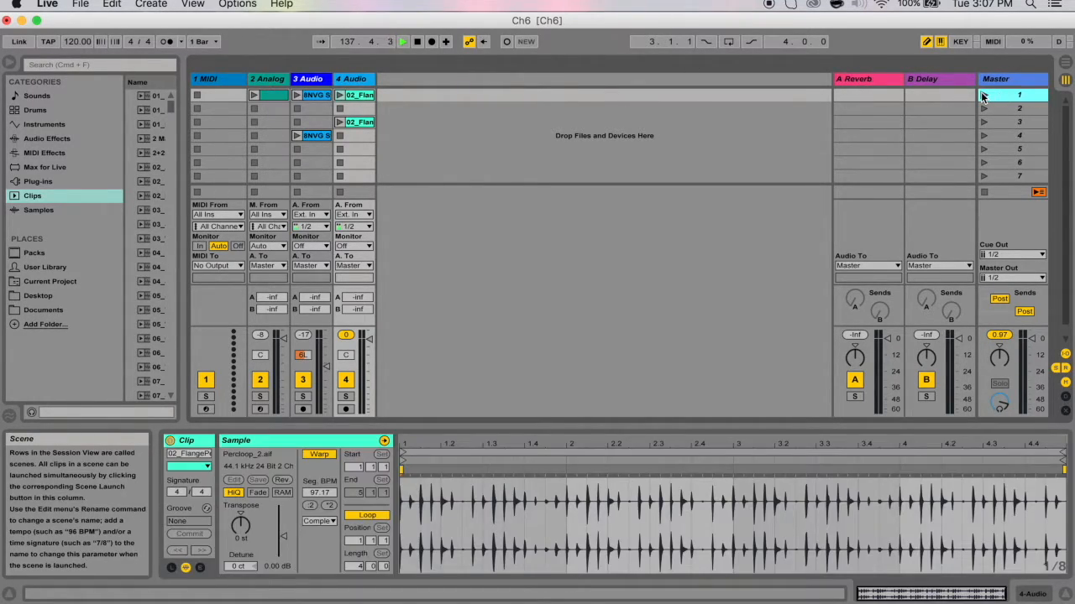
Launch scene 1 several times, stopping playback after each launch.
{"action": "key", "text": "Down"}
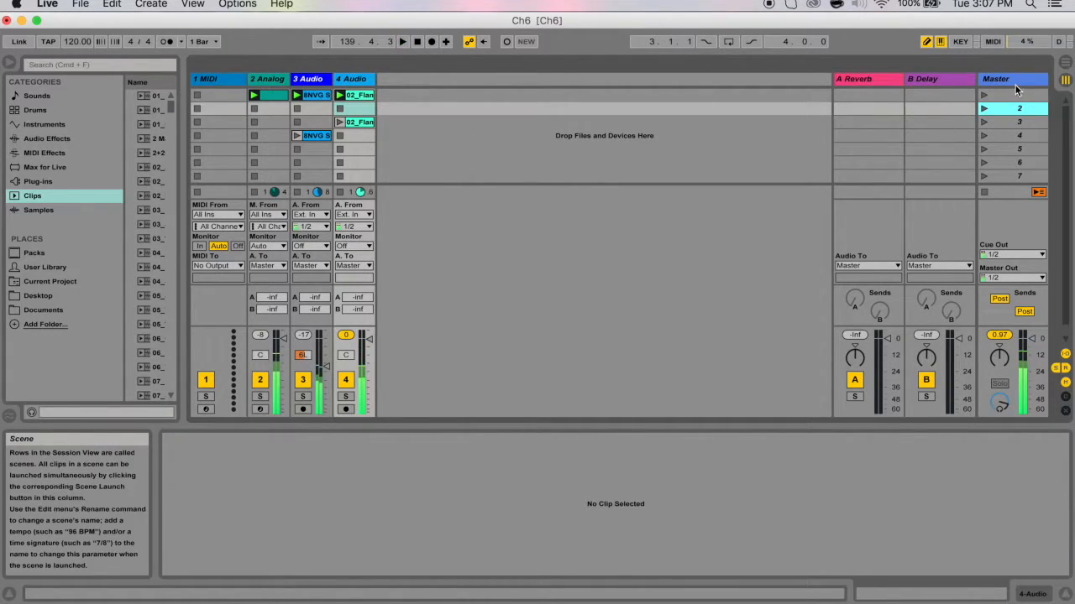
{"action": "left_click", "coordinate": [984, 98]}
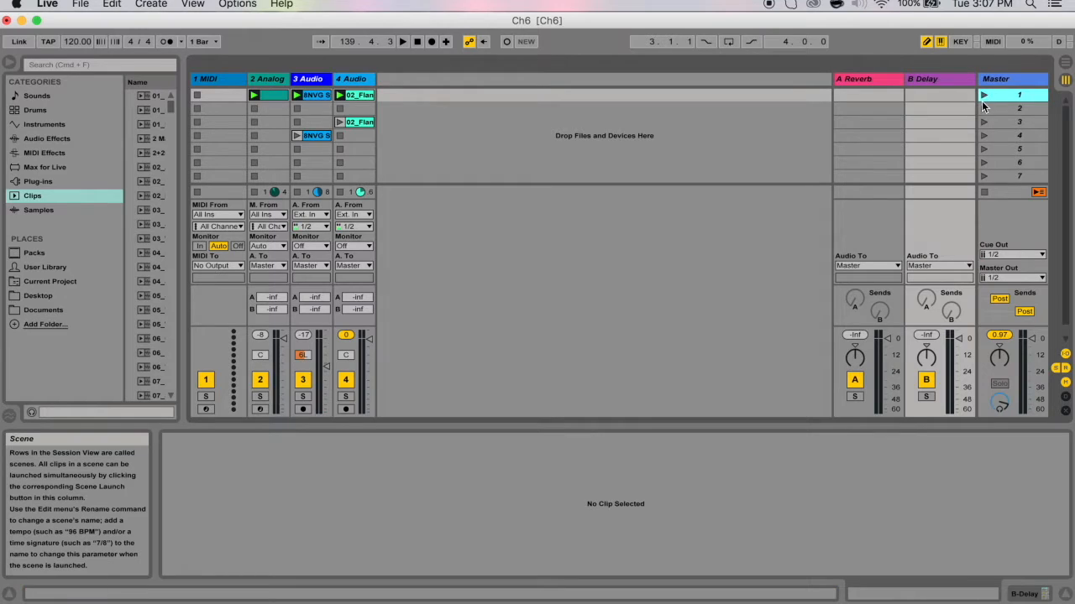
{"action": "left_click", "coordinate": [984, 95]}
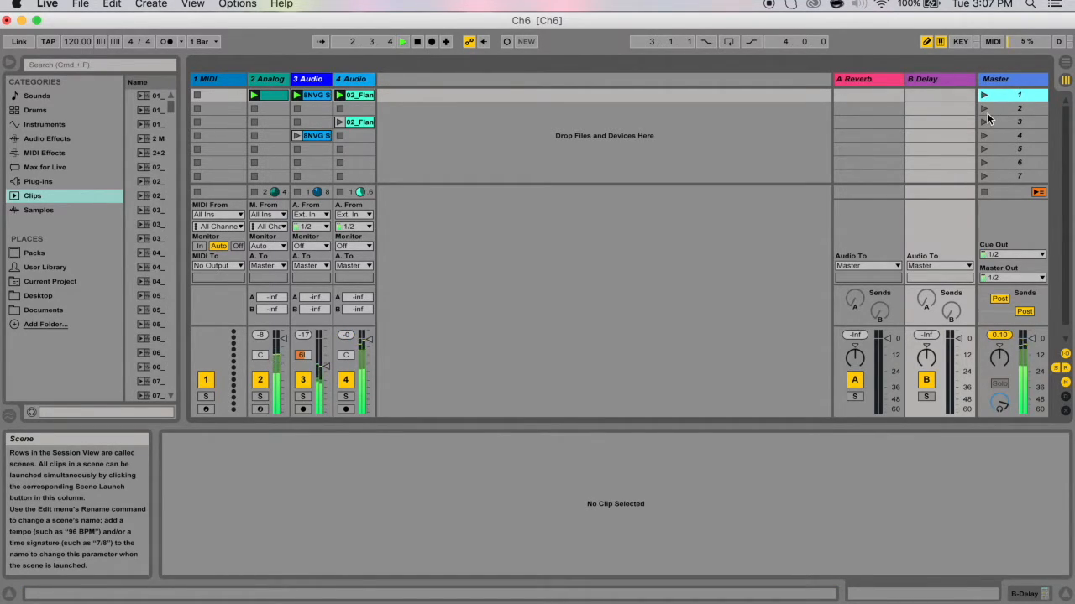
{"action": "key", "text": "space"}
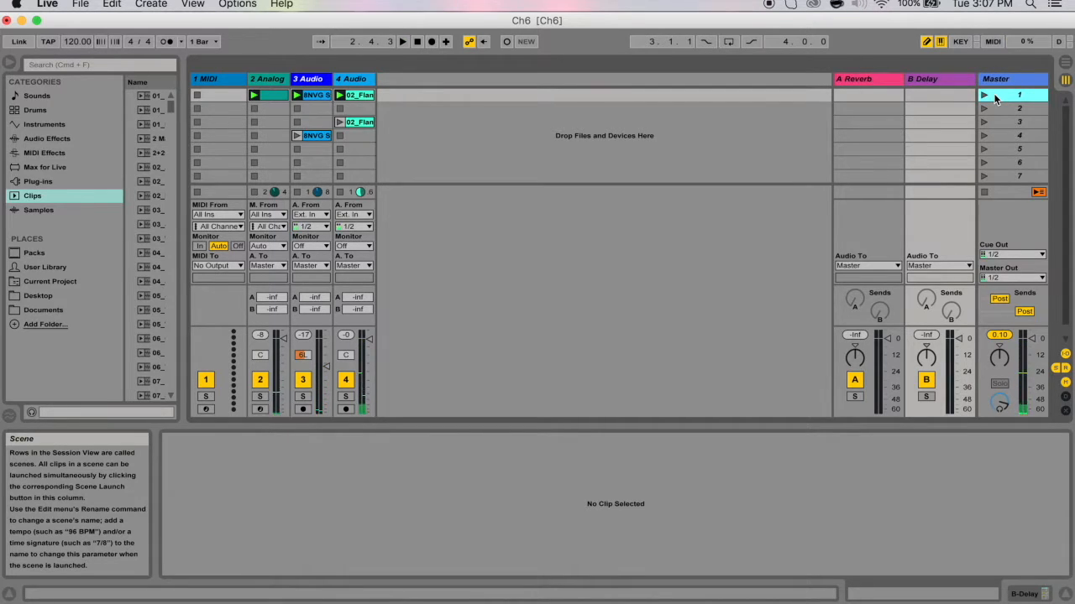
{"action": "key", "text": "Return"}
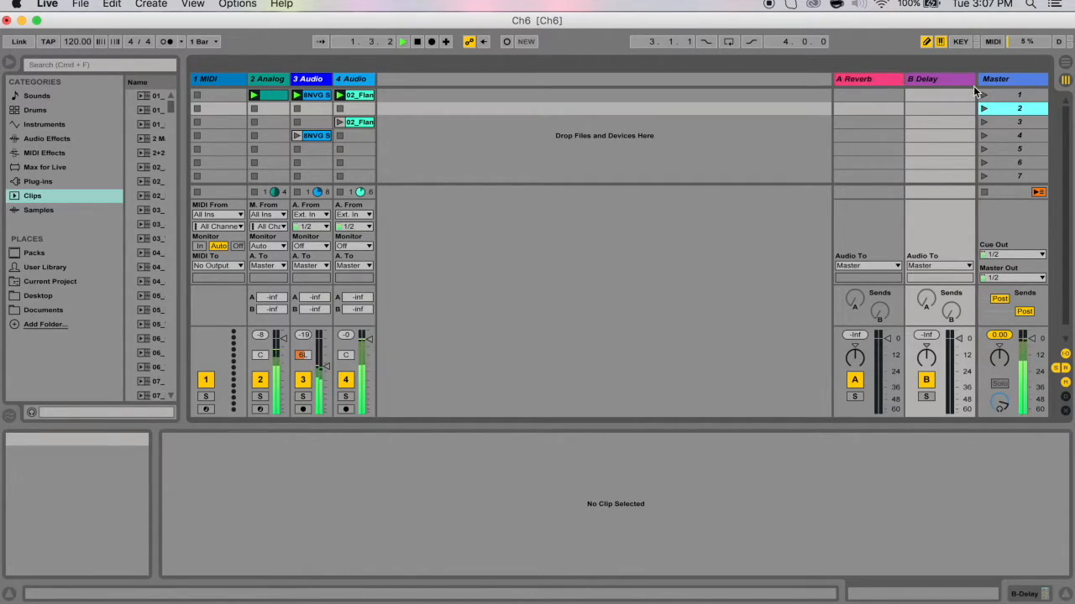
{"action": "key", "text": "space"}
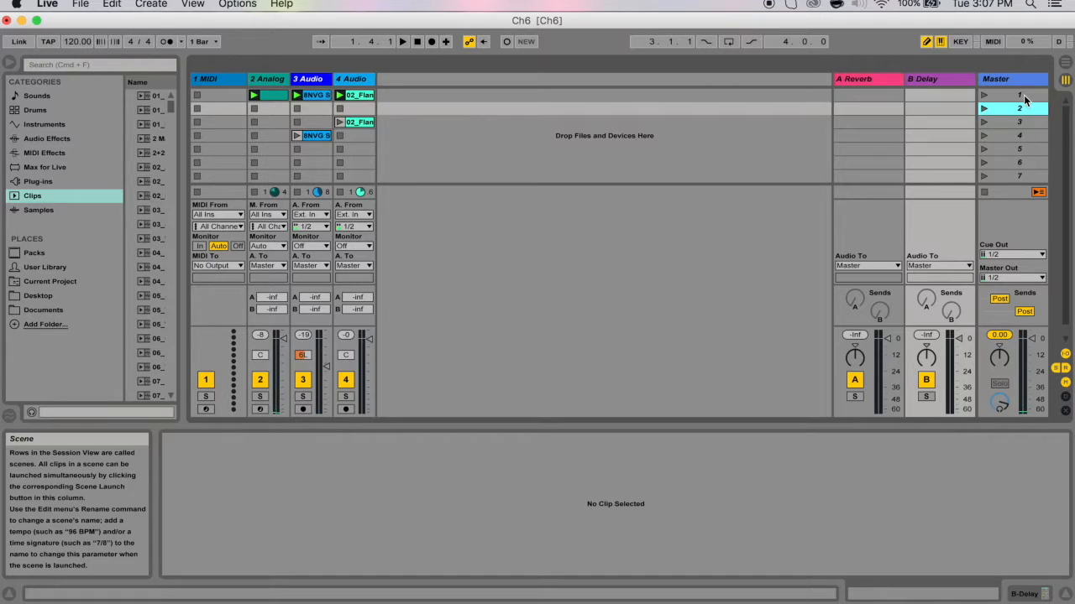
Select scene 1, launch scenes 1 through 4 in succession from the scene selection, and stop playback.
{"action": "left_click", "coordinate": [1024, 95]}
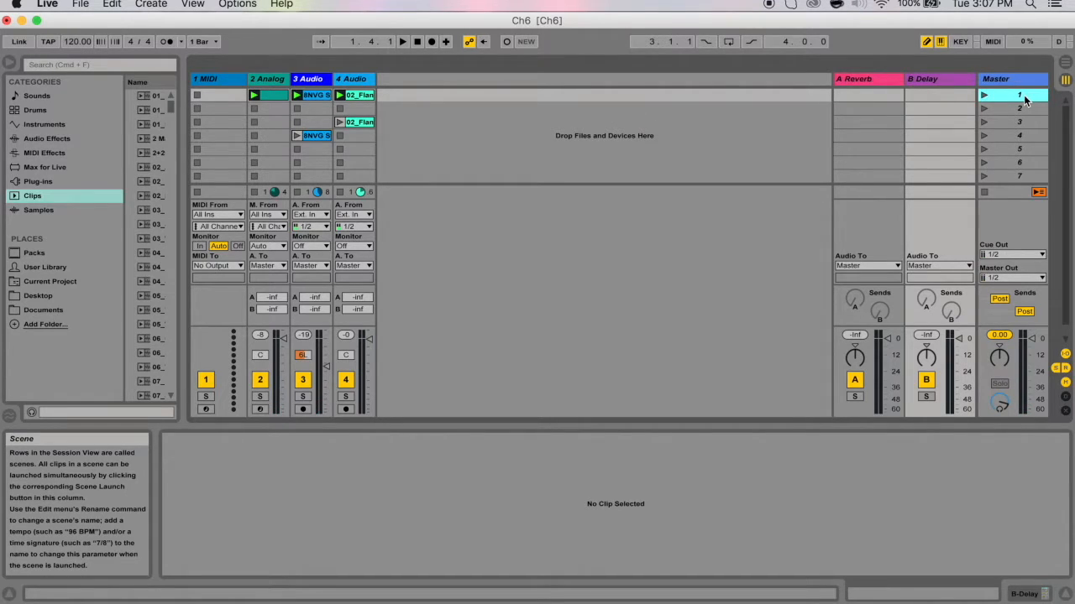
{"action": "key", "text": "Return"}
{"action": "key", "text": "Return"}
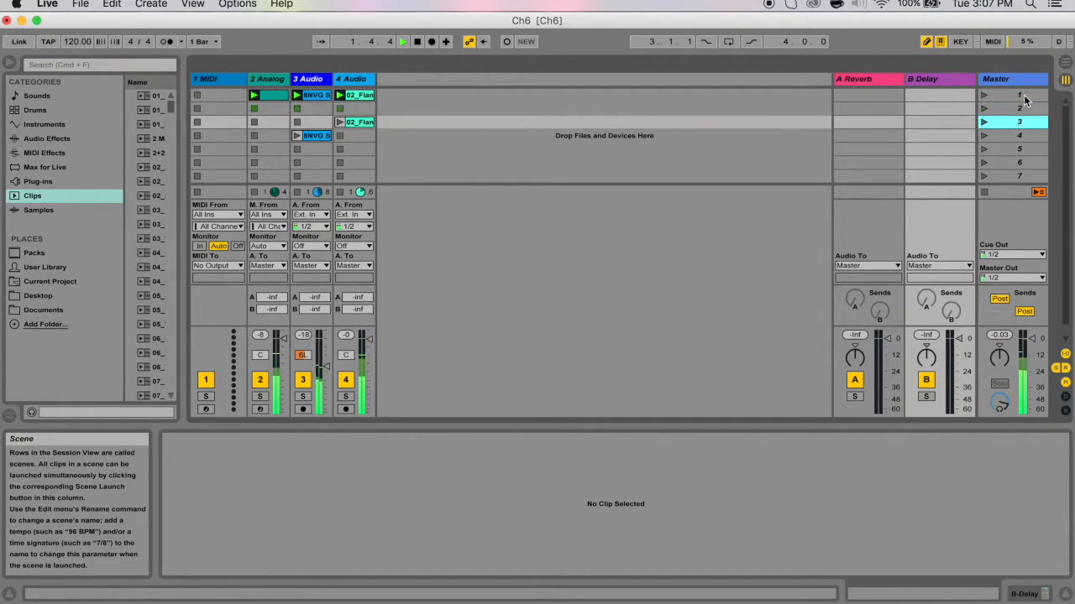
{"action": "key", "text": "Return"}
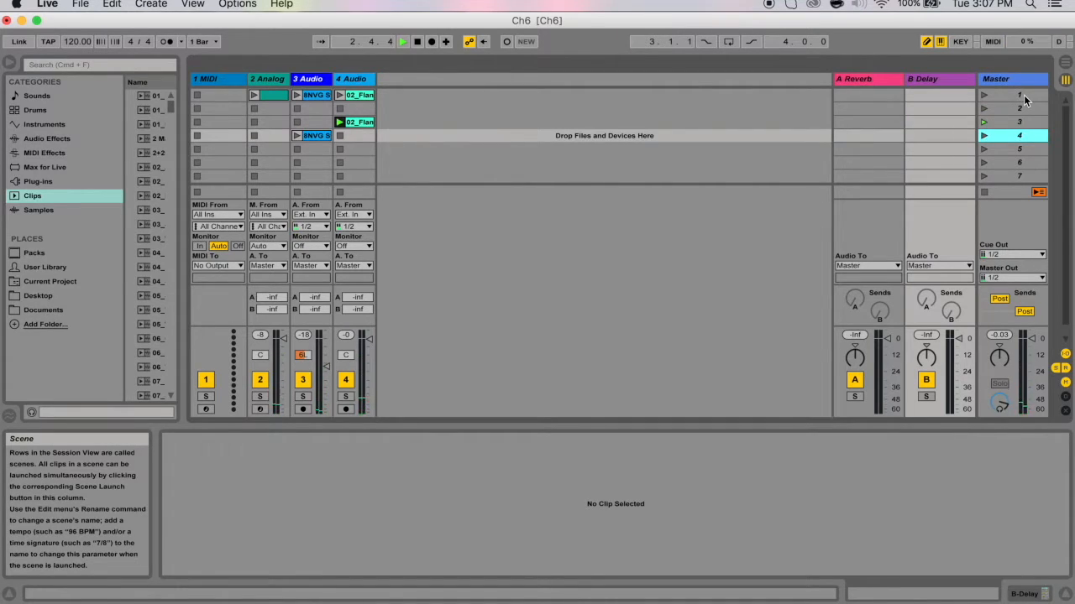
{"action": "key", "text": "Return"}
{"action": "scroll", "coordinate": [1016, 116], "scroll_direction": "up", "scroll_amount": 1}
{"action": "key", "text": "space"}
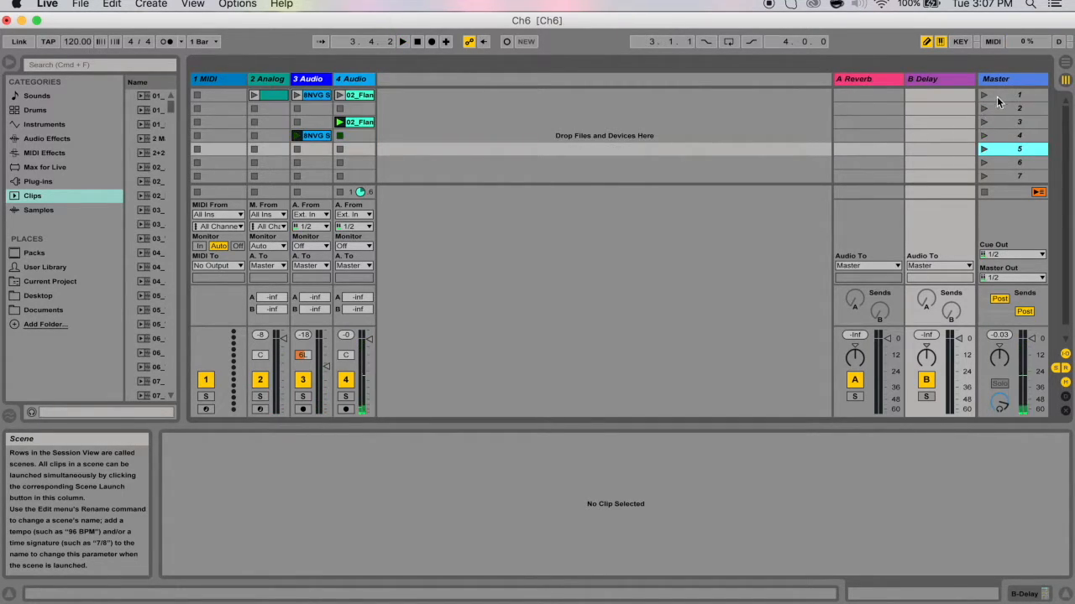
Review the Select Next Scene on Launch option in the Record/Warp/Launch preferences, and launch scene 1 from its selection.
{"action": "left_click", "coordinate": [1005, 96]}
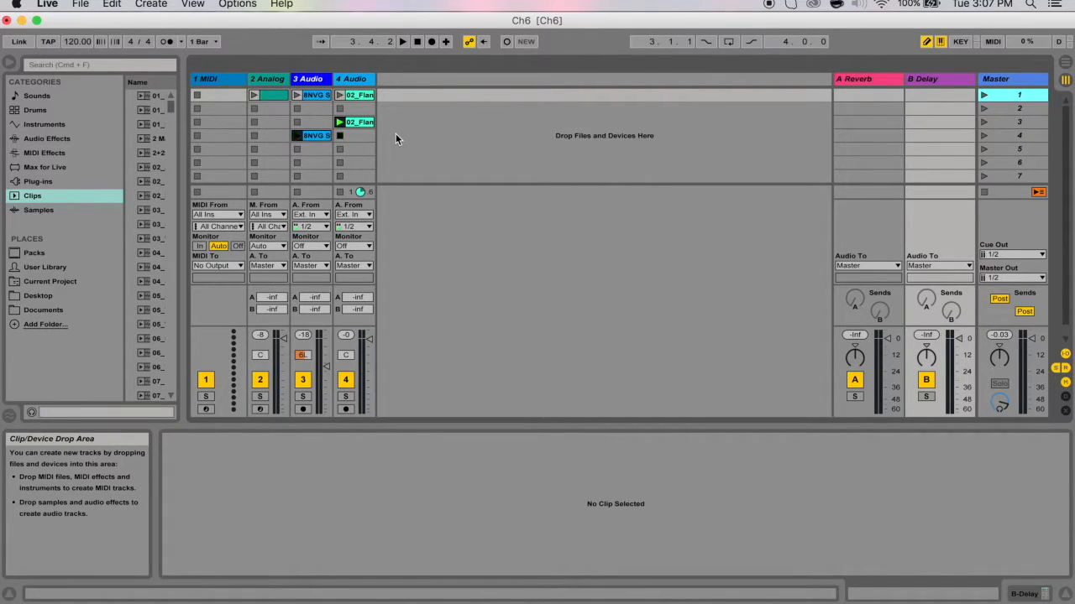
{"action": "left_click", "coordinate": [47, 4]}
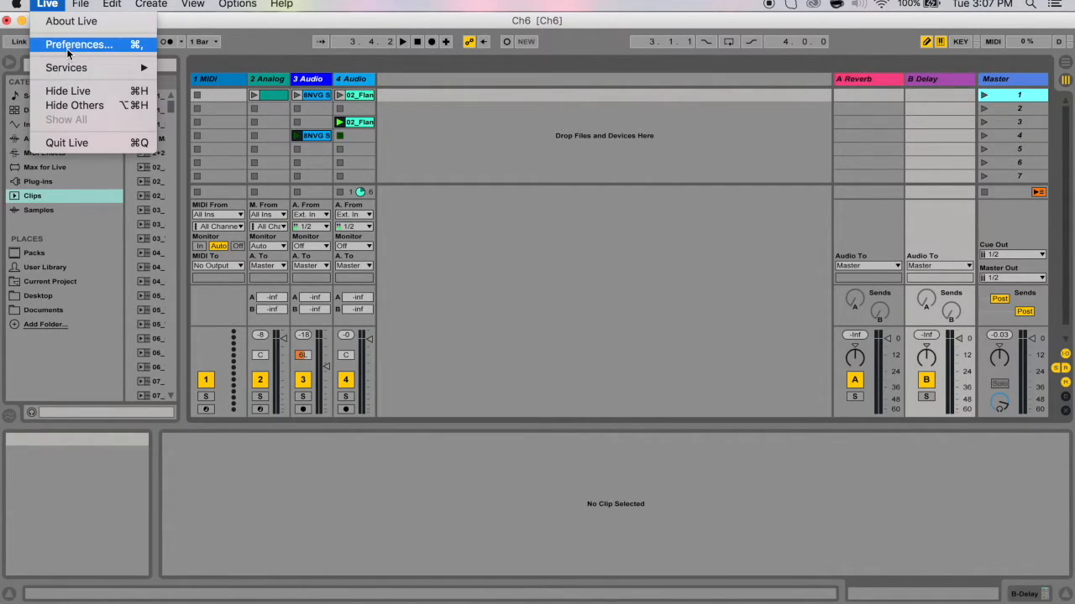
{"action": "left_click", "coordinate": [51, 4]}
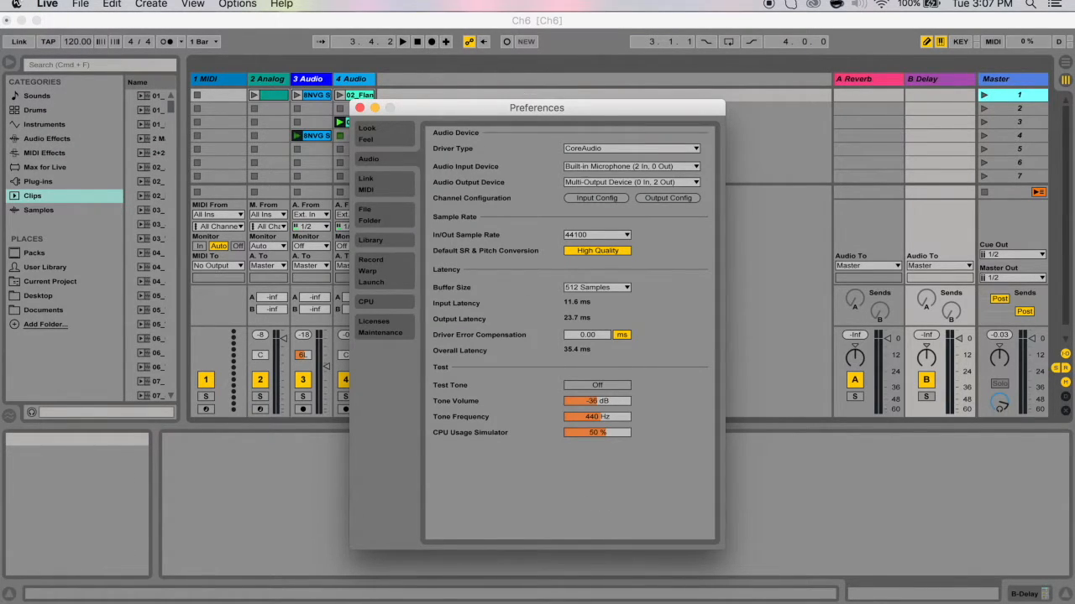
{"action": "left_click", "coordinate": [374, 269]}
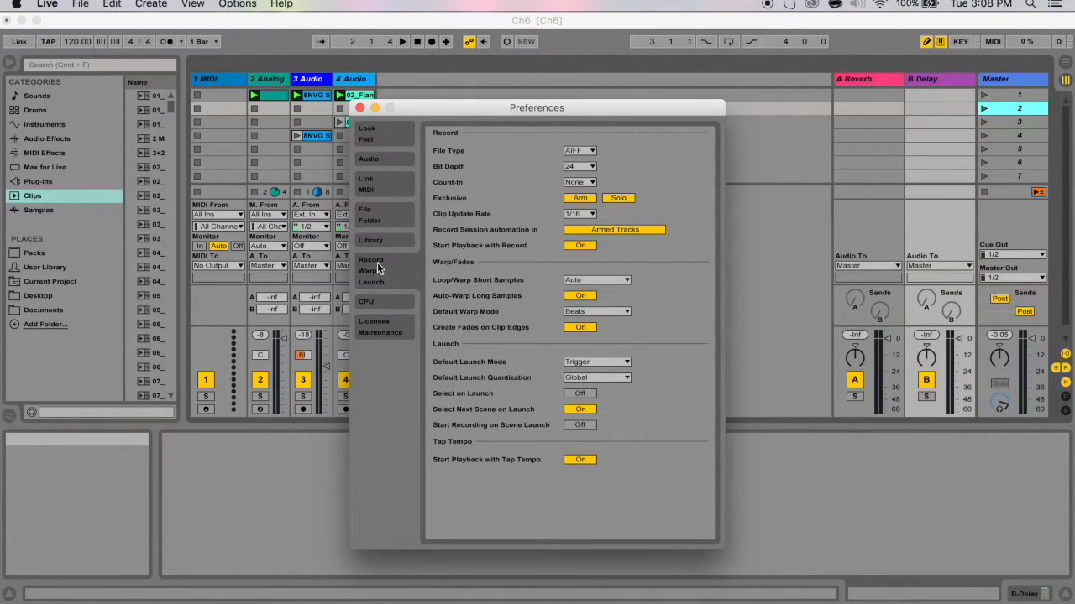
{"action": "mouse_move", "coordinate": [455, 412]}
{"action": "left_click", "coordinate": [586, 409]}
{"action": "key", "text": "Escape"}
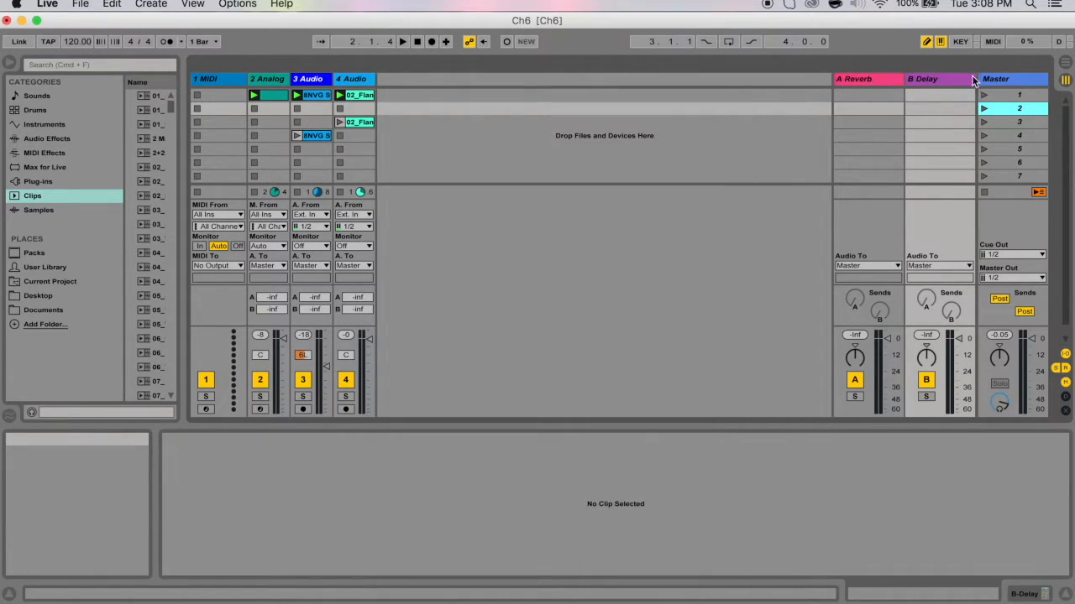
{"action": "left_click", "coordinate": [999, 97]}
{"action": "key", "text": "Return"}
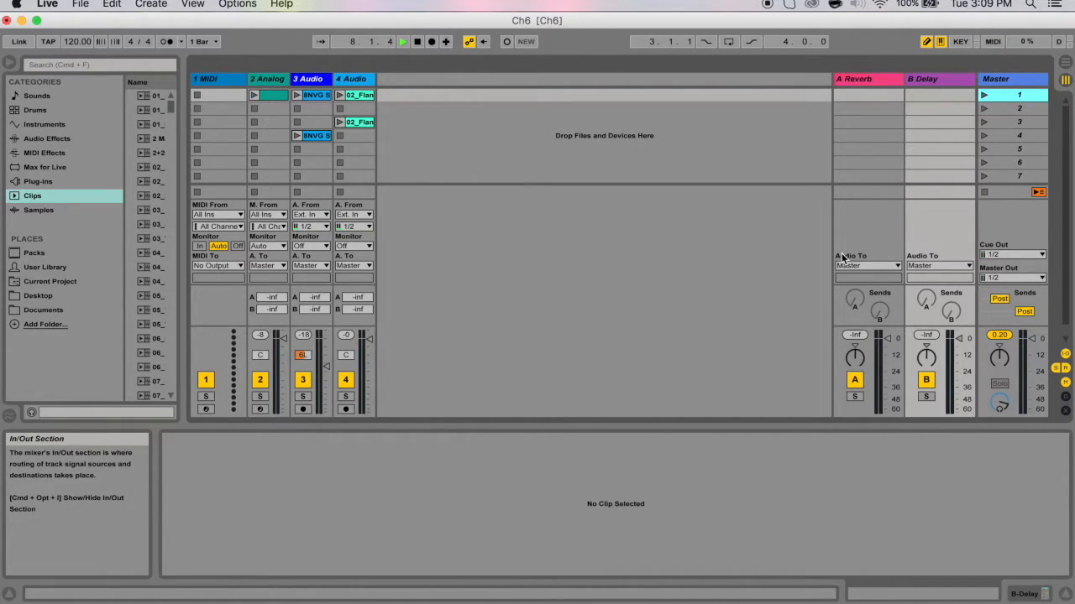
Colour scene 1 white and reset it to No Color.
{"action": "right_click", "coordinate": [1016, 97]}
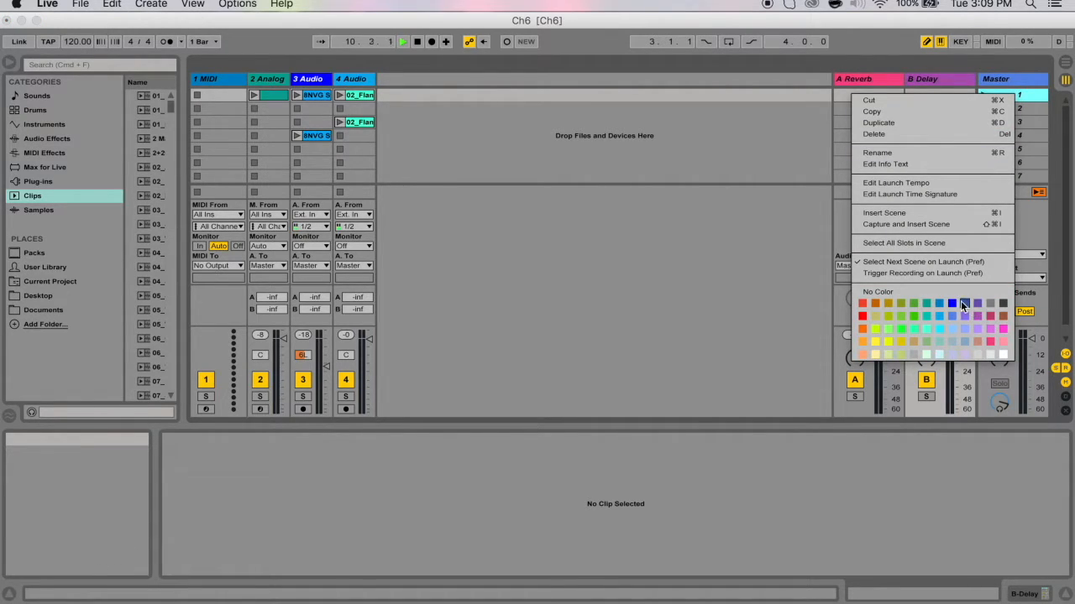
{"action": "left_click", "coordinate": [973, 346]}
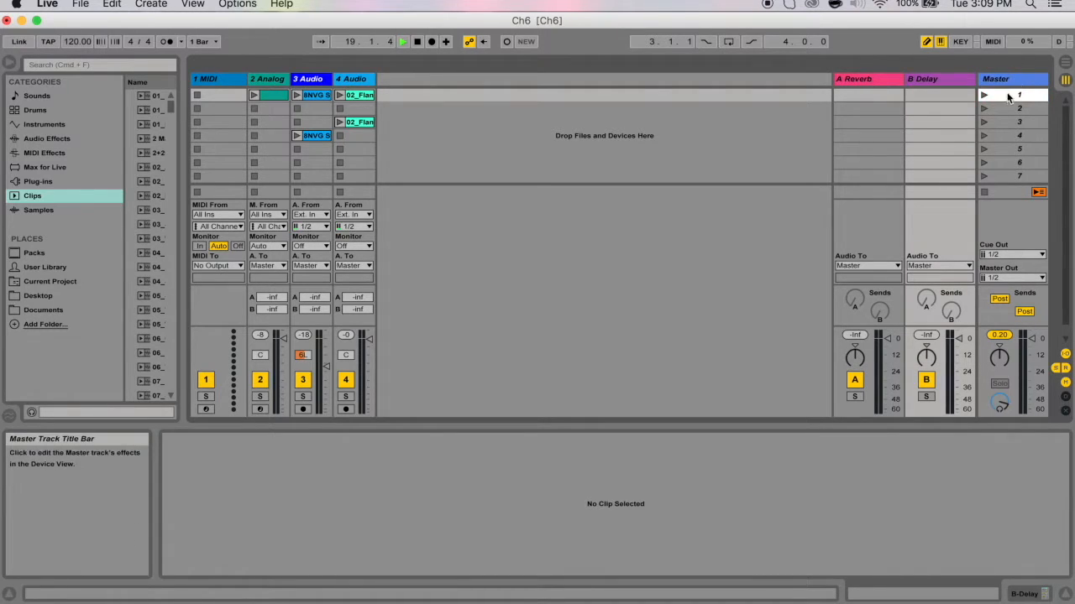
{"action": "right_click", "coordinate": [1006, 95]}
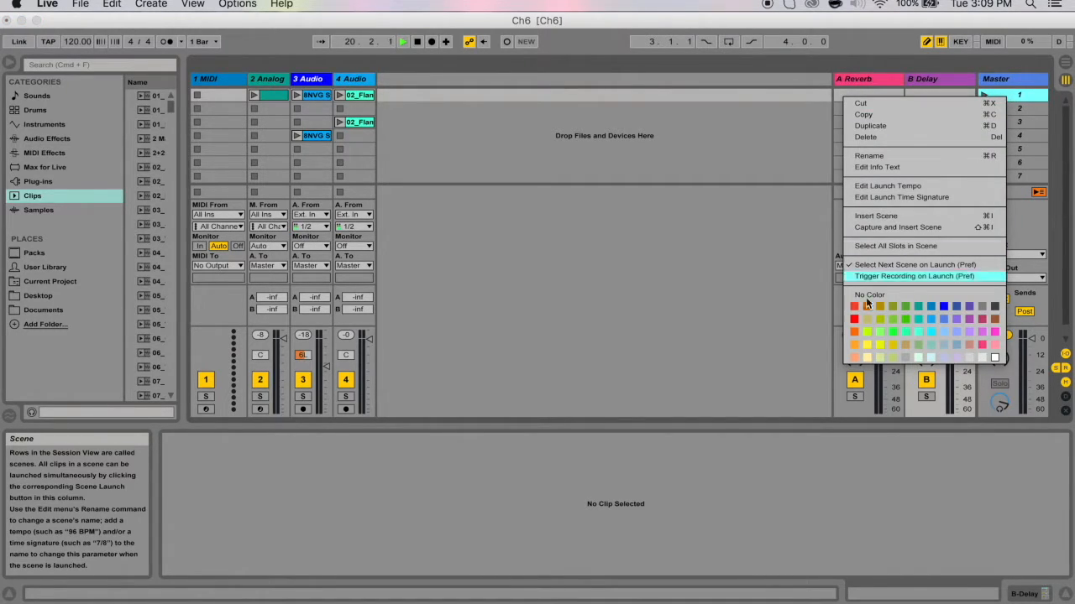
{"action": "left_click", "coordinate": [869, 295]}
{"action": "left_click", "coordinate": [985, 122]}
{"action": "left_click", "coordinate": [985, 96]}
{"action": "left_click", "coordinate": [985, 192]}
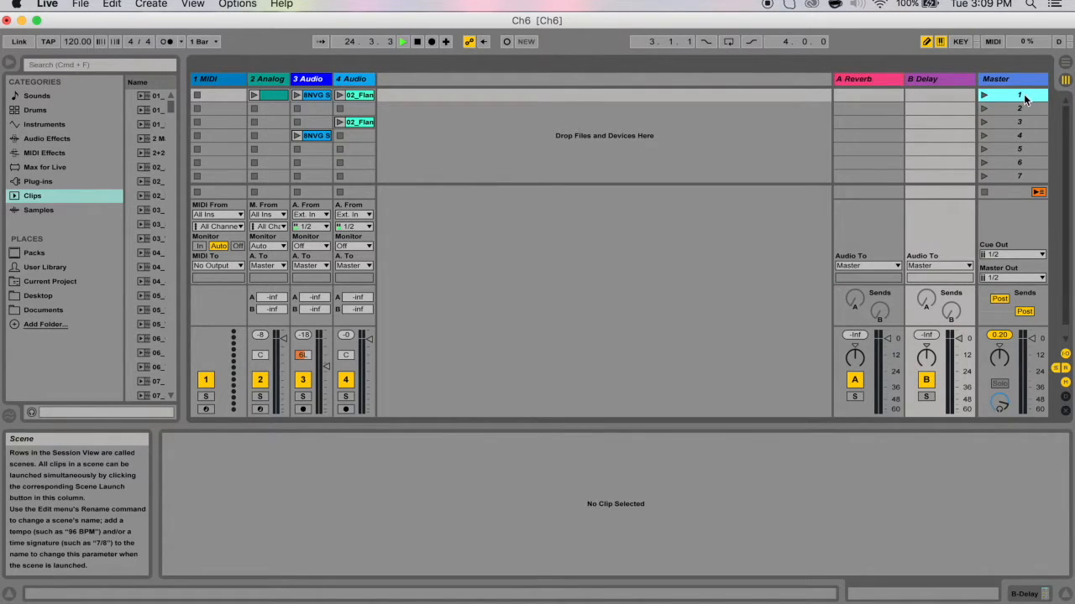
Rename scenes 1, 2 and 3 as whatever, whatever2 and whatever3.
{"action": "right_click", "coordinate": [1023, 97]}
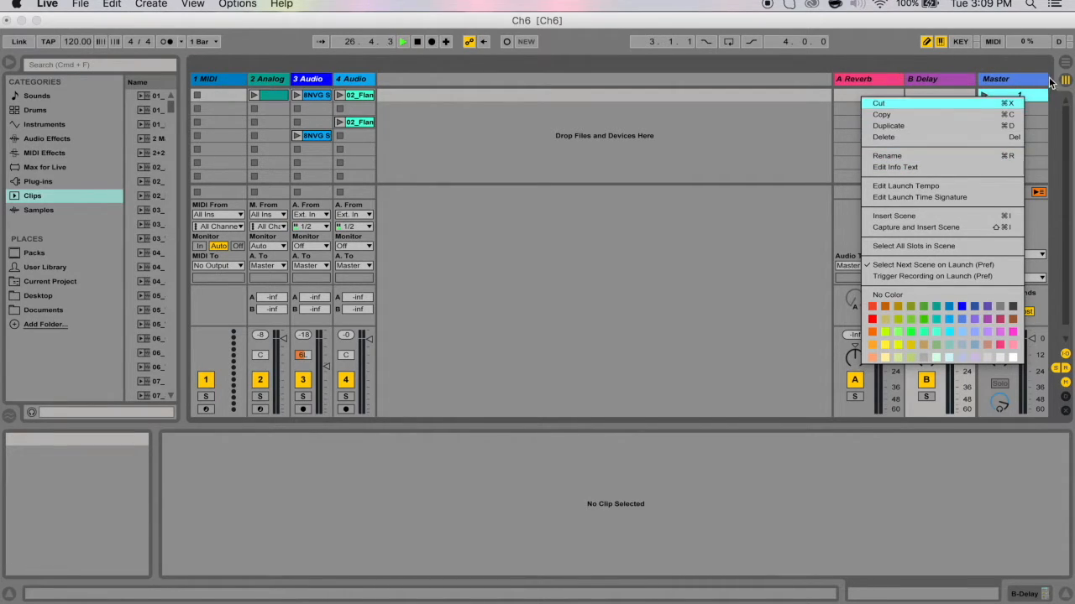
{"action": "left_click", "coordinate": [1046, 96]}
{"action": "key", "text": "super+r"}
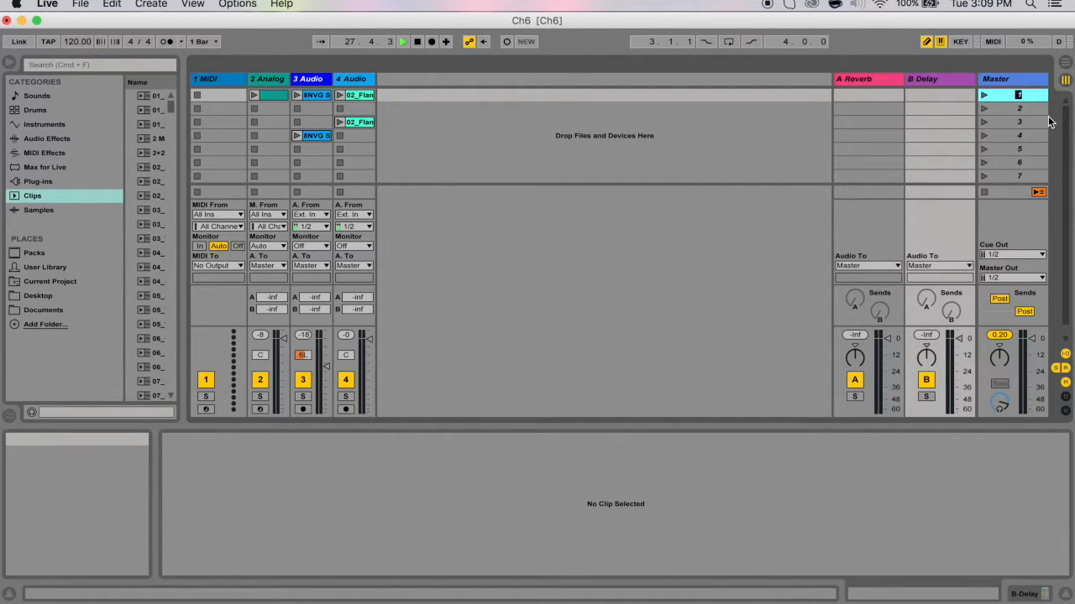
{"action": "type", "text": "whatever"}
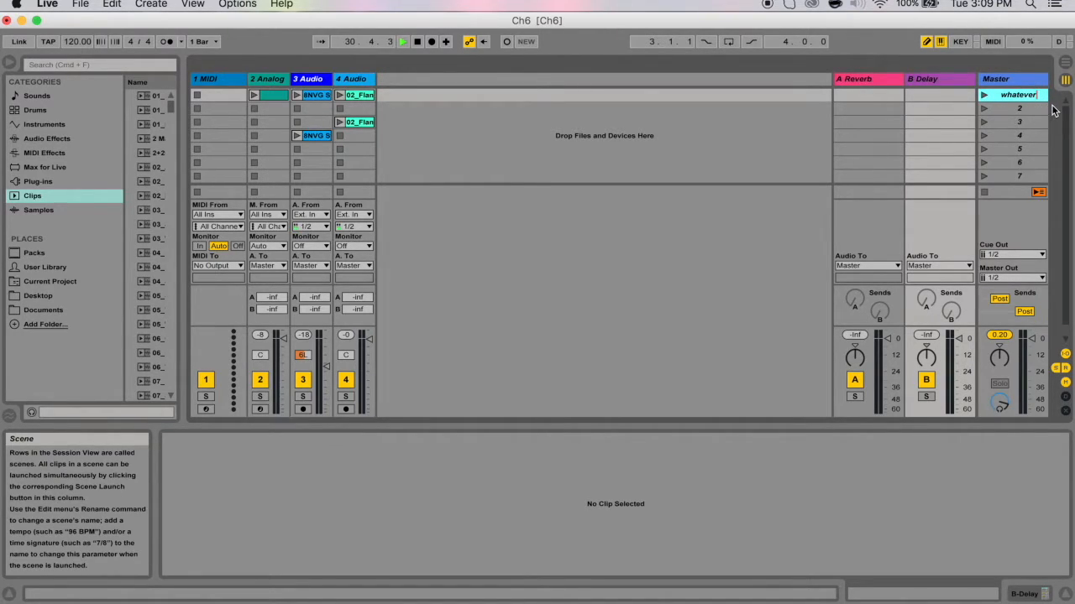
{"action": "left_click", "coordinate": [1041, 112]}
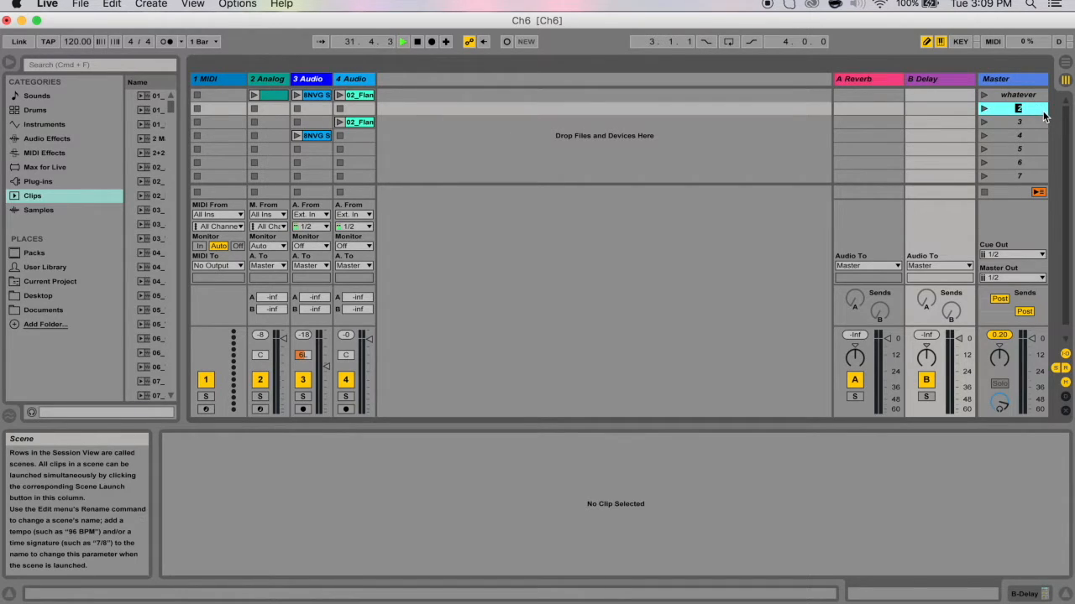
{"action": "type", "text": "whatever2"}
{"action": "key", "text": "Tab"}
{"action": "type", "text": "whatever3"}
Add the info text "Best scene ever" to the first scene, whatever.
{"action": "left_click", "coordinate": [1040, 95]}
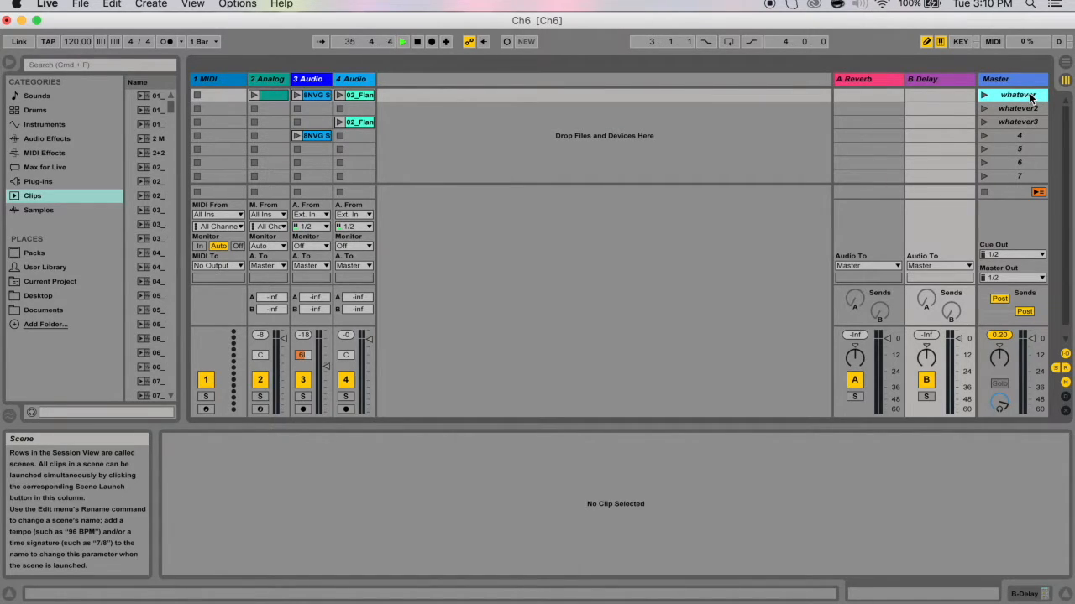
{"action": "right_click", "coordinate": [1031, 99]}
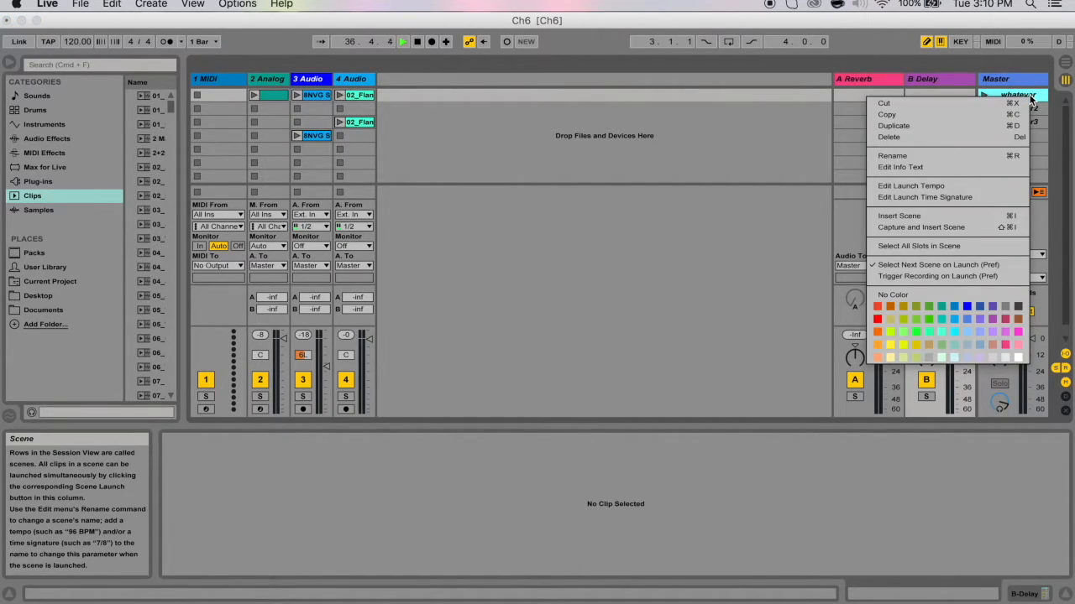
{"action": "left_click", "coordinate": [940, 168]}
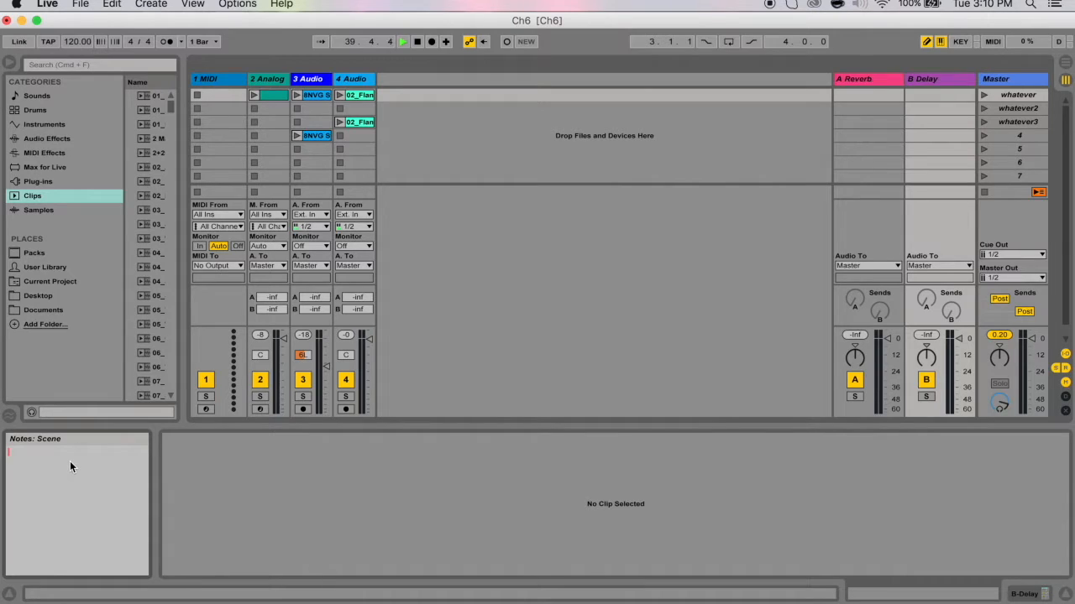
{"action": "type", "text": "Best scene"}
{"action": "type", "text": " ever"}
{"action": "key", "text": "Return"}
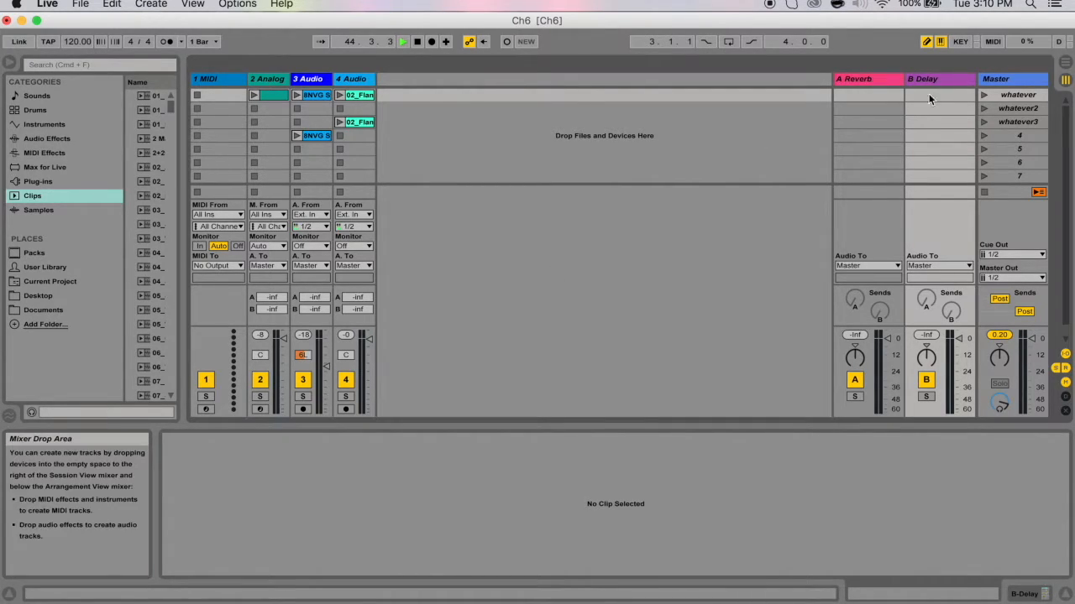
Rename the first scene, whatever, as 120 BPM.
{"action": "left_click", "coordinate": [1009, 99]}
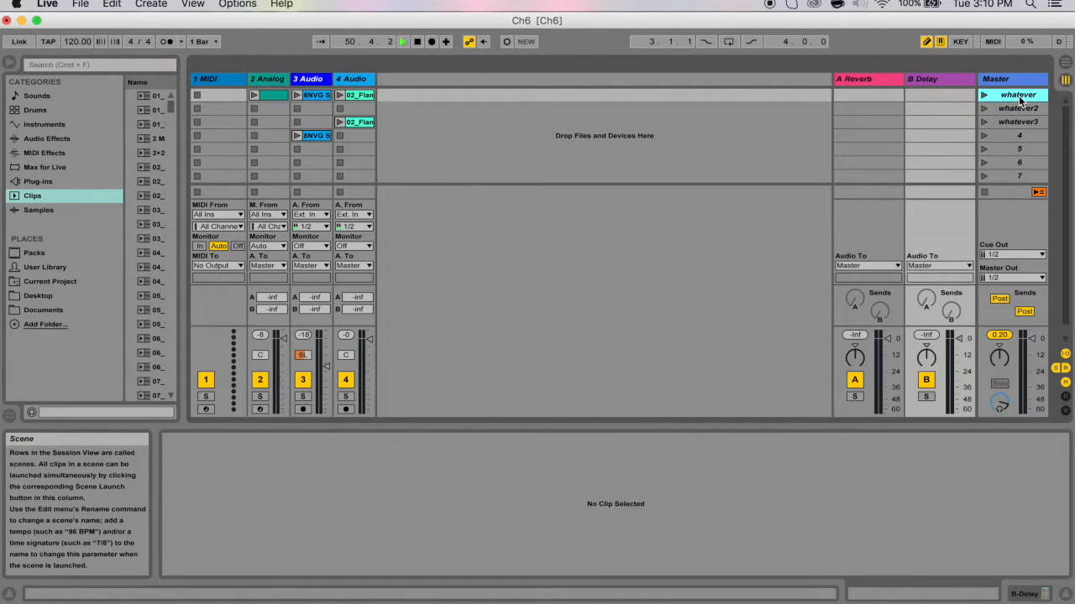
{"action": "right_click", "coordinate": [1019, 101]}
{"action": "key", "text": "Escape"}
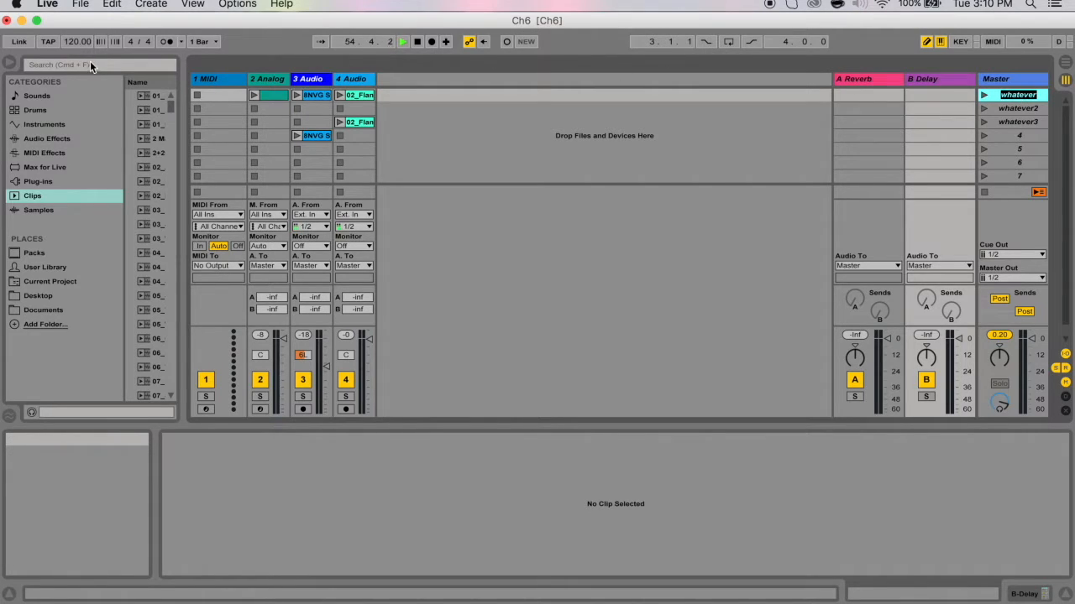
{"action": "type", "text": "12"}
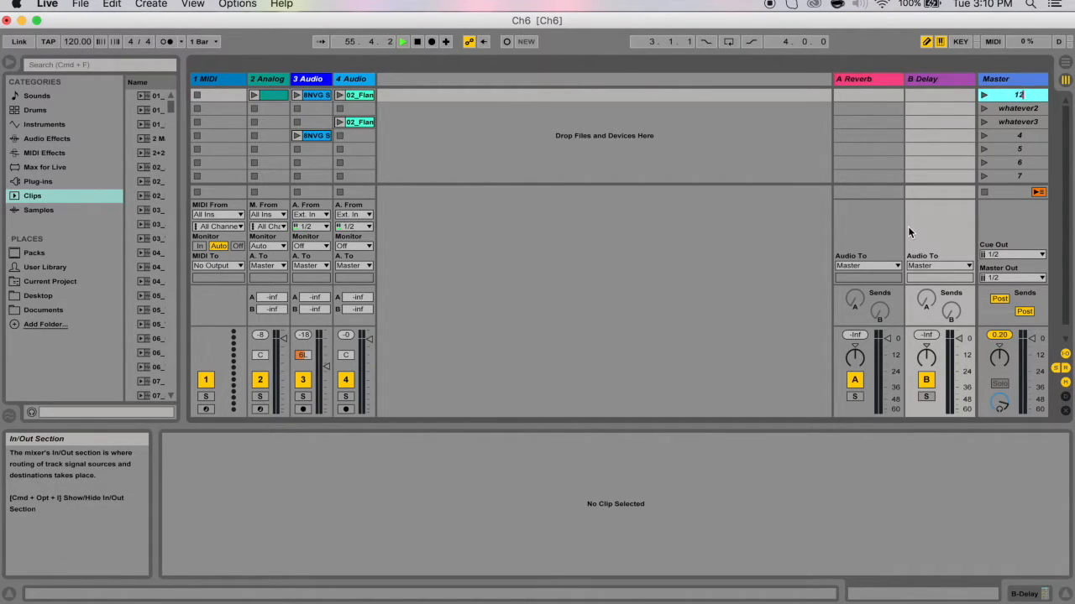
{"action": "type", "text": "0 BPM"}
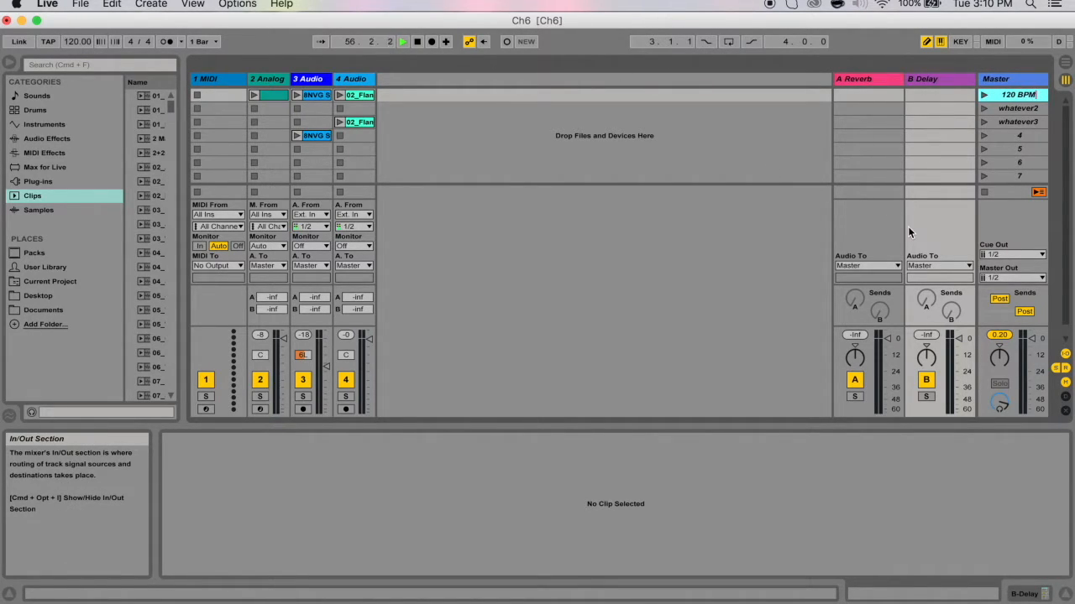
Delete the scene whatever2 from the scene list.
{"action": "left_click", "coordinate": [1032, 122]}
{"action": "left_click", "coordinate": [1031, 108]}
{"action": "left_click", "coordinate": [1029, 121]}
{"action": "left_click", "coordinate": [1018, 108]}
{"action": "right_click", "coordinate": [1017, 108]}
{"action": "left_click", "coordinate": [894, 148]}
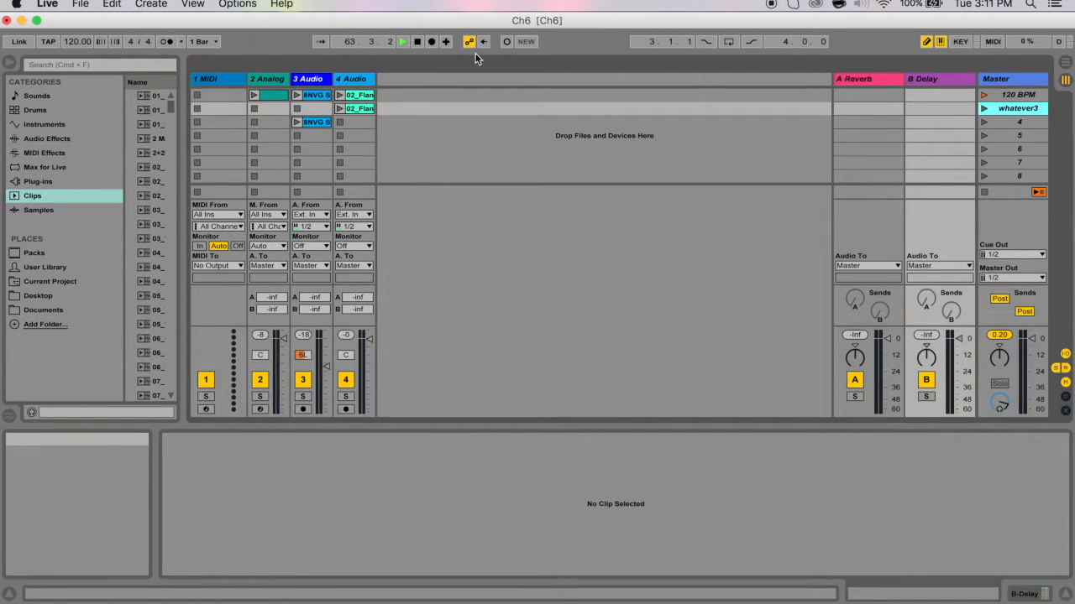
Rename the scene whatever3 as 86BPM---3/4 to give it a tempo and a time signature.
{"action": "key", "text": "super+r"}
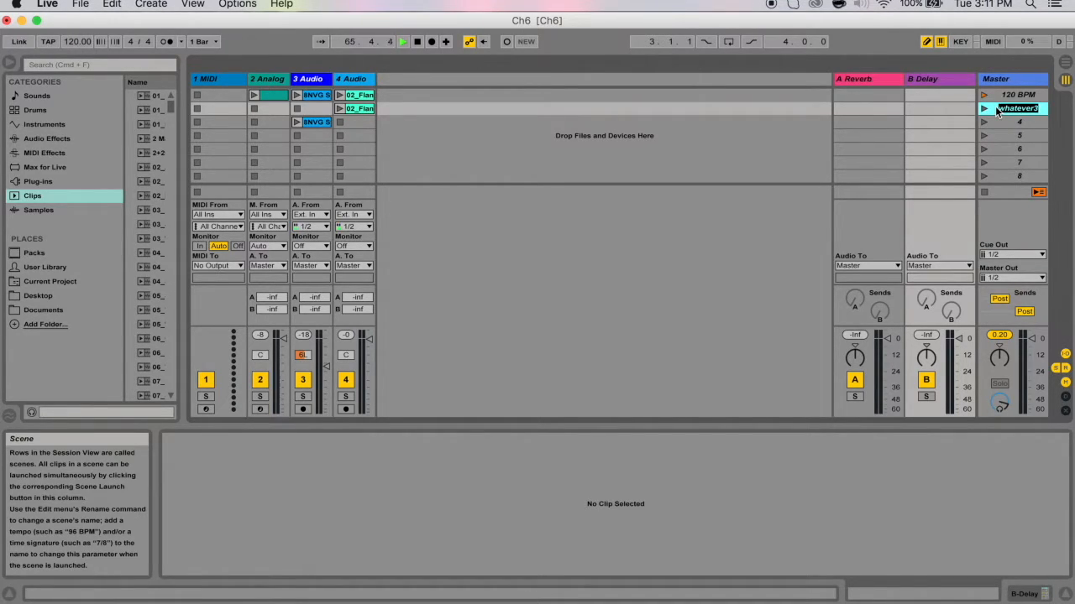
{"action": "type", "text": "86BP"}
{"action": "type", "text": "M, /"}
{"action": "key", "text": "BackSpace"}
{"action": "key", "text": "BackSpace"}
{"action": "key", "text": "BackSpace"}
{"action": "type", "text": "---3/4"}
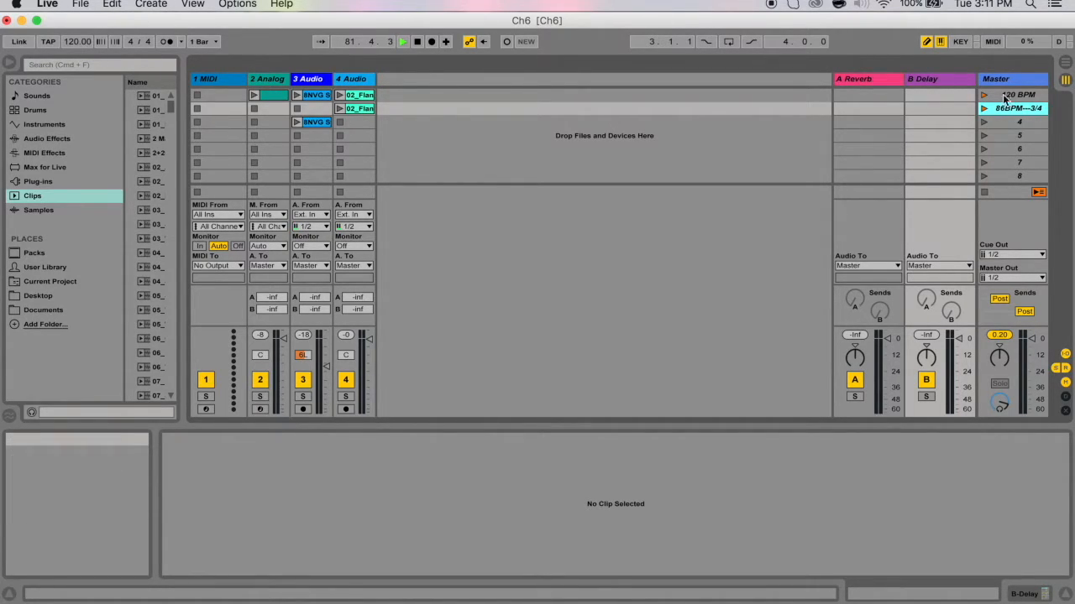
Launch the scenes 120 BPM and 86BPM---3/4 in turn, ending on 120 BPM, to switch the set's tempo and meter.
{"action": "left_click", "coordinate": [984, 96]}
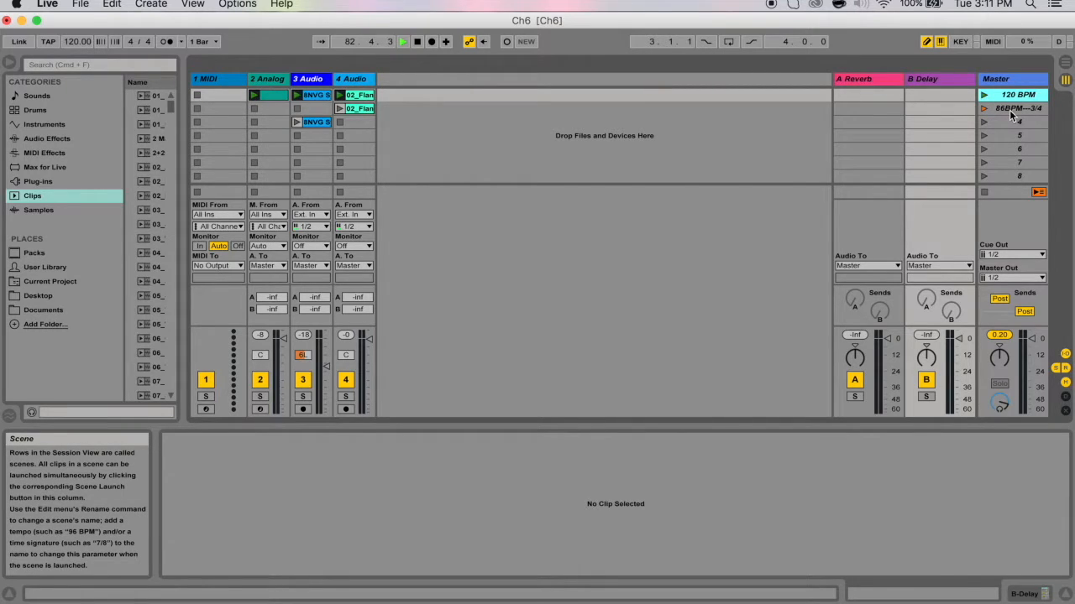
{"action": "left_click", "coordinate": [1019, 111]}
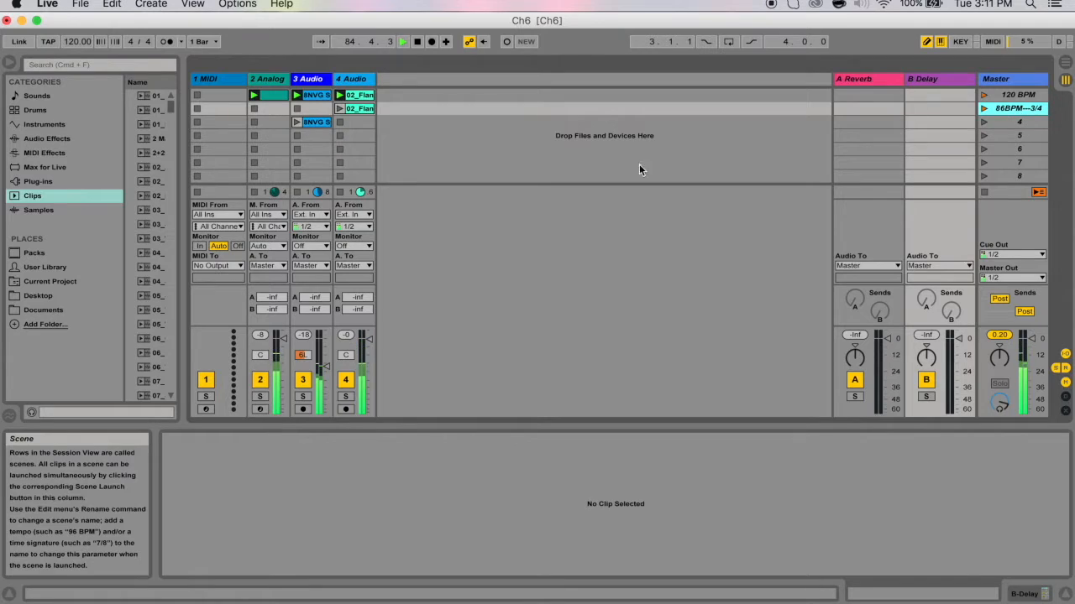
{"action": "left_click", "coordinate": [984, 108]}
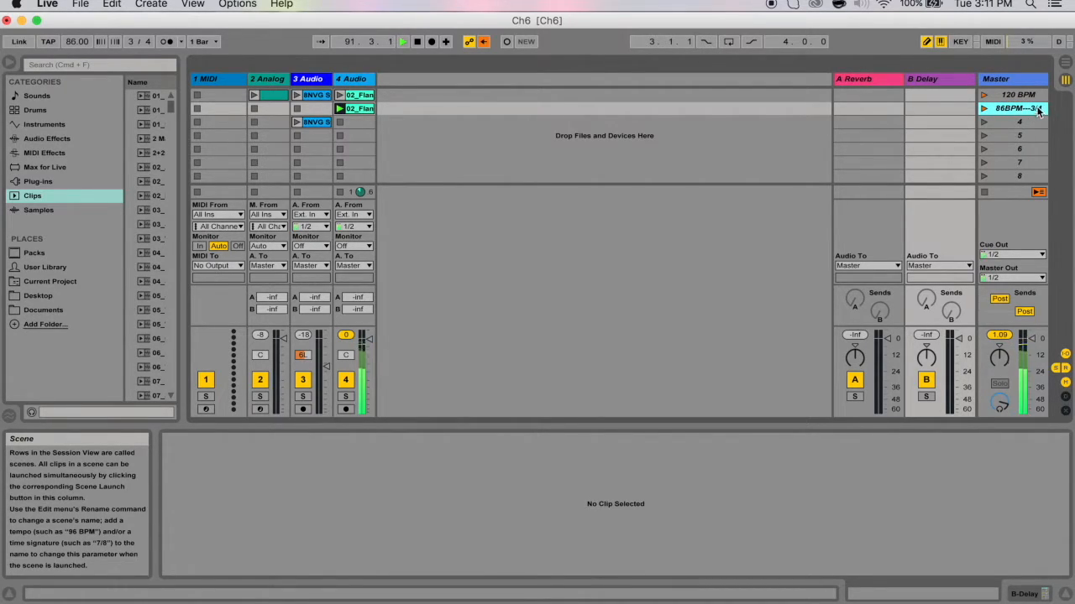
{"action": "left_click", "coordinate": [984, 96]}
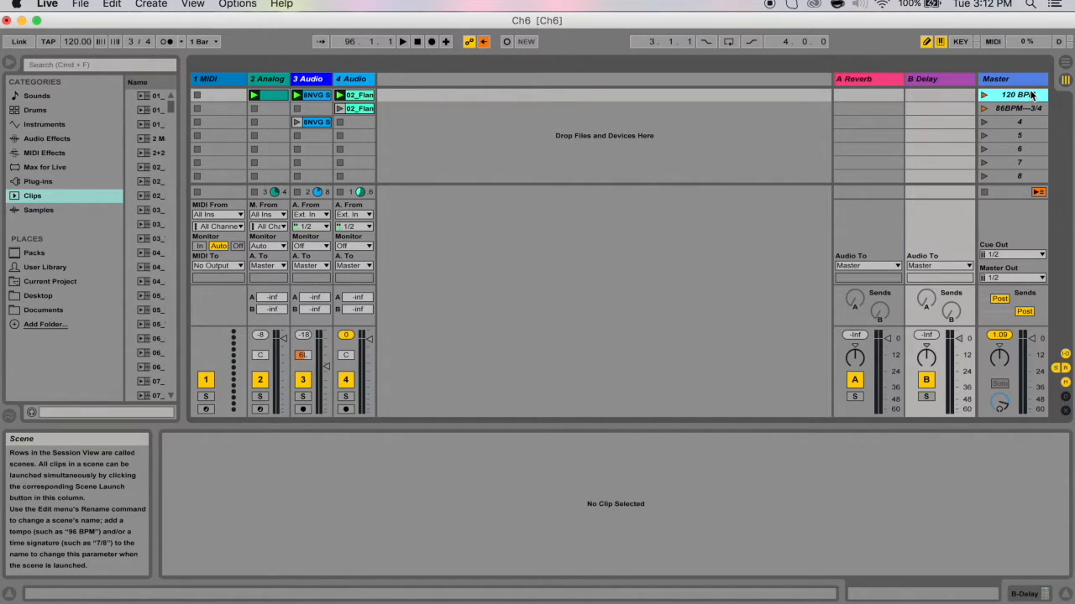
{"action": "left_click", "coordinate": [985, 96]}
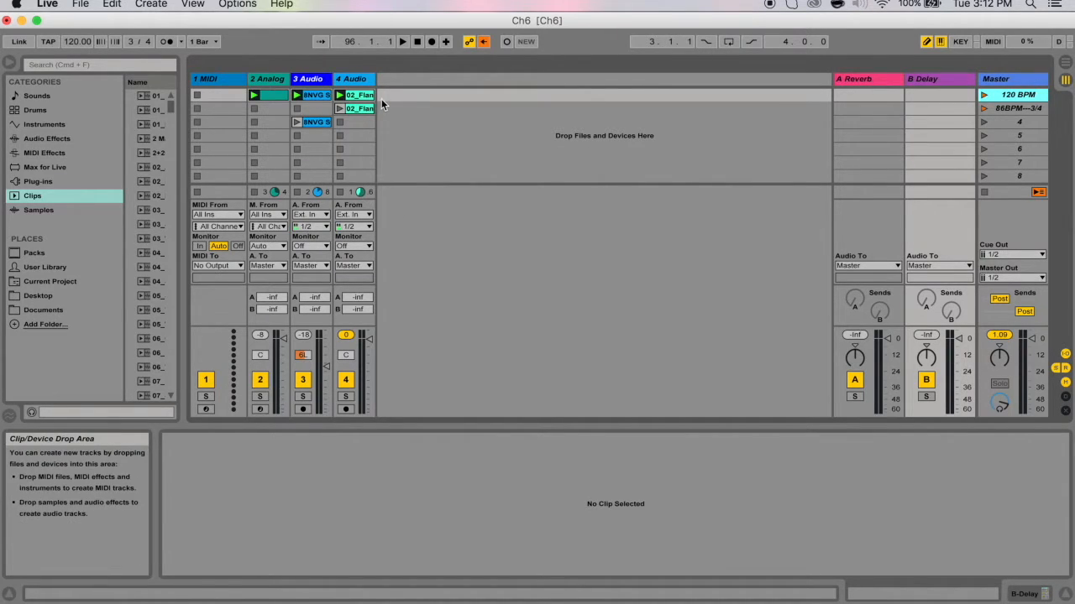
Widen all the tracks and briefly play the first 02_FlangePercussion clip on track 4 to examine its loop status display.
{"action": "left_click", "coordinate": [372, 79]}
{"action": "left_click_drag", "start_coordinate": [374, 78], "coordinate": [446, 80]}
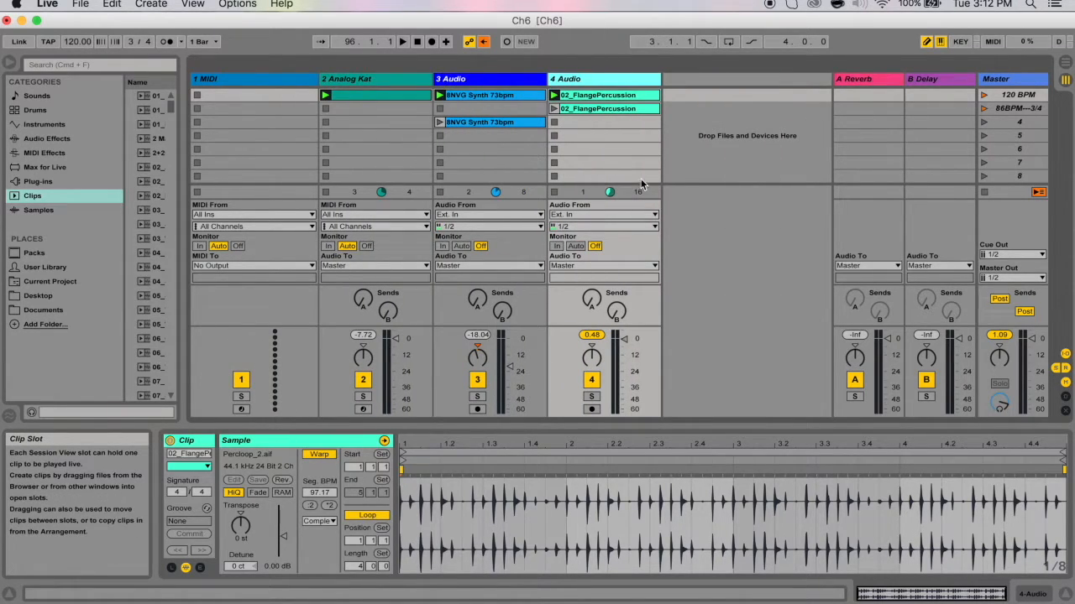
{"action": "left_click", "coordinate": [573, 98]}
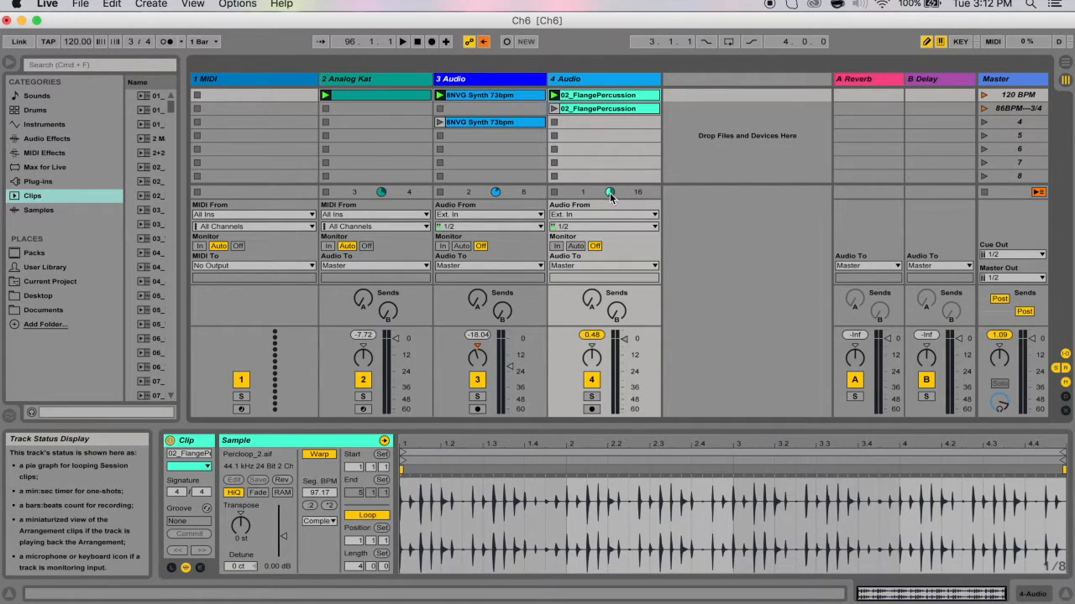
{"action": "left_click", "coordinate": [555, 96]}
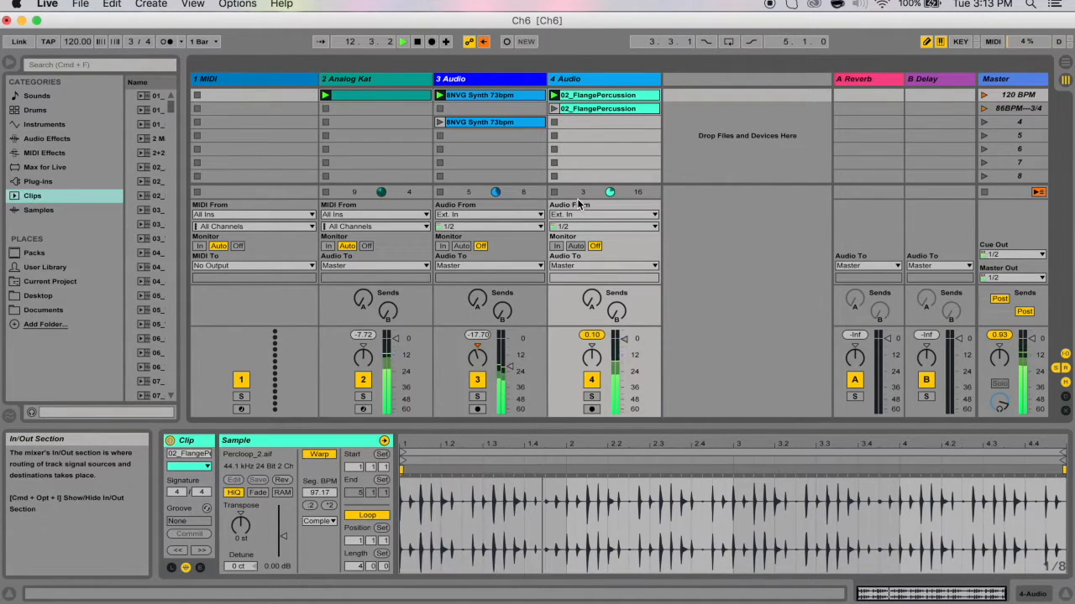
{"action": "key", "text": "space"}
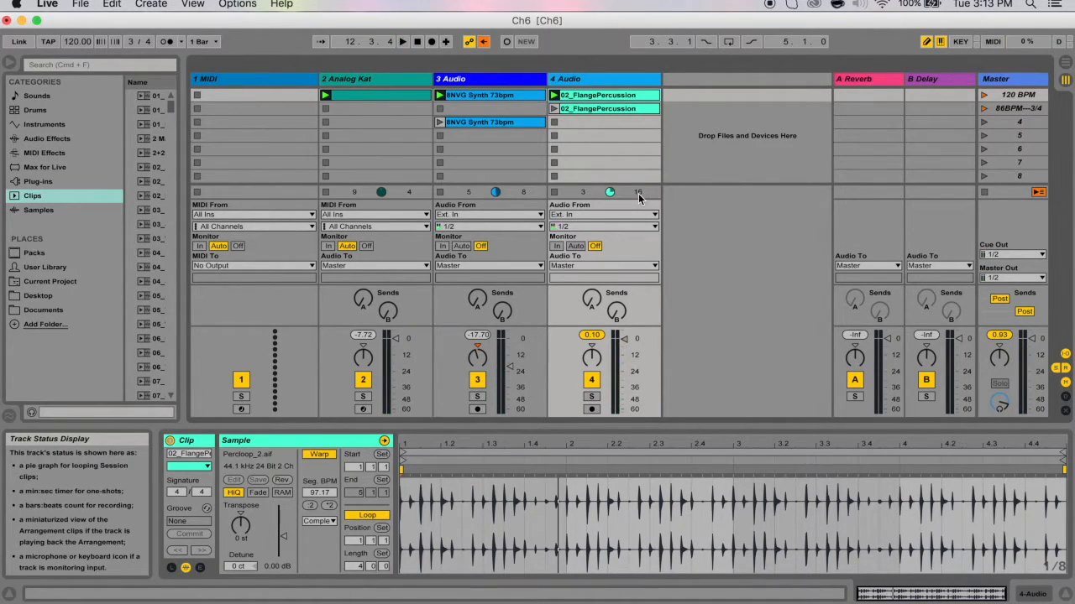
Relaunch the first 02_FlangePercussion clip on track 4, stop the playing clips, and select an empty slot on track 3.
{"action": "left_click", "coordinate": [554, 97]}
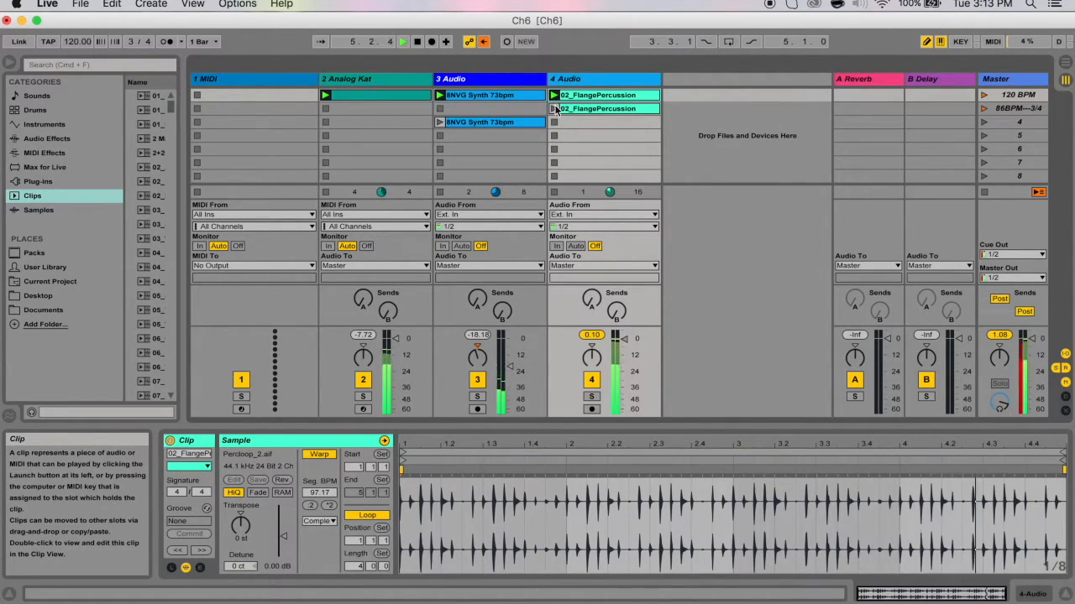
{"action": "left_click", "coordinate": [554, 125]}
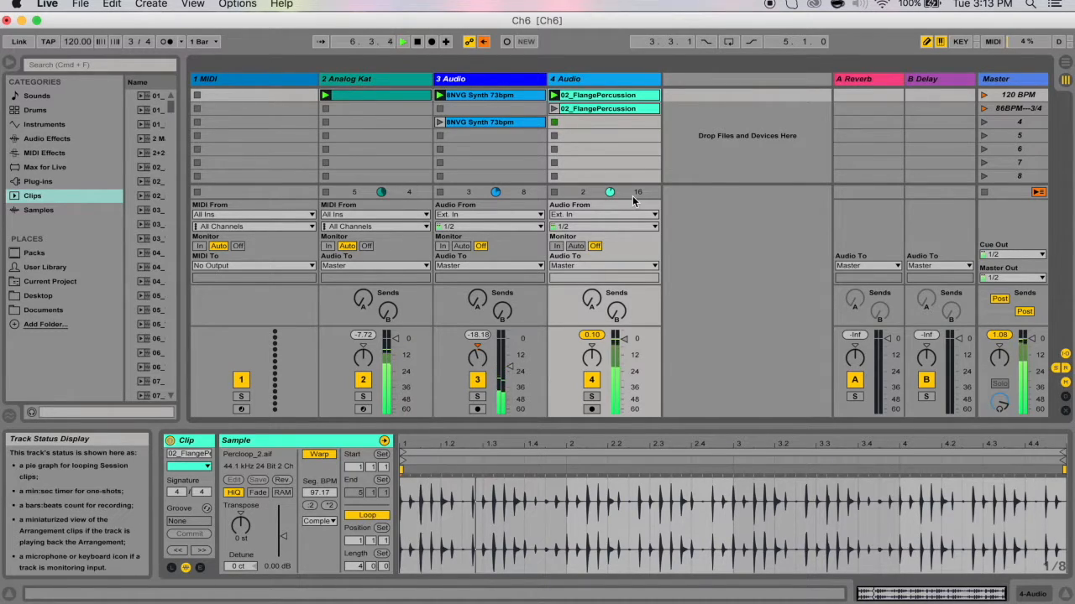
{"action": "left_click", "coordinate": [371, 137]}
{"action": "left_click", "coordinate": [497, 150]}
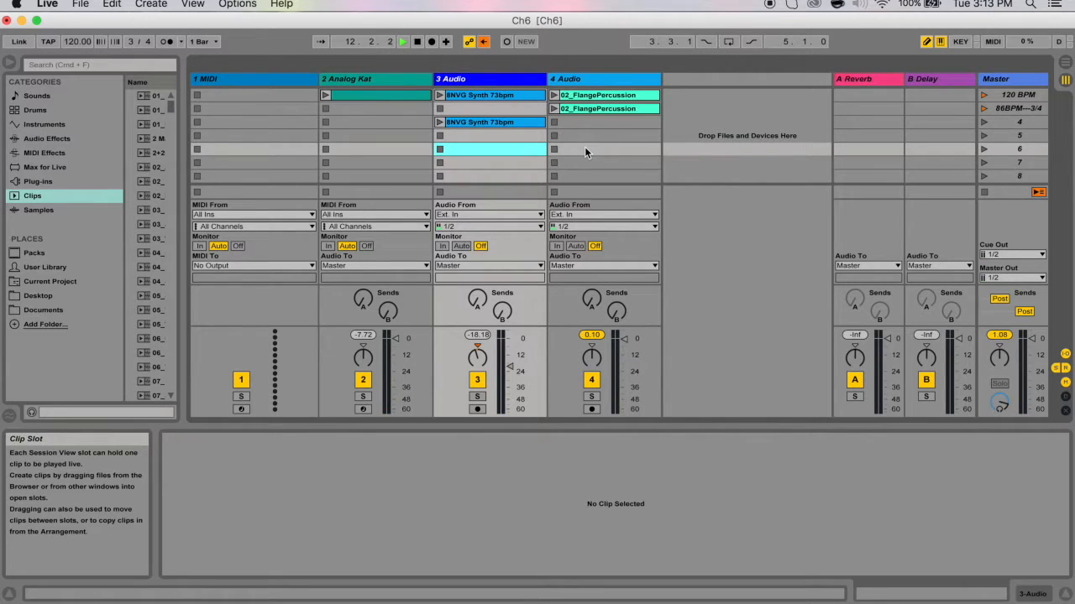
Turn off looping for the second 02_FlangePercussion clip on track 4 and play it as a one-shot with the scene 86BPM---3/4.
{"action": "left_click", "coordinate": [599, 108]}
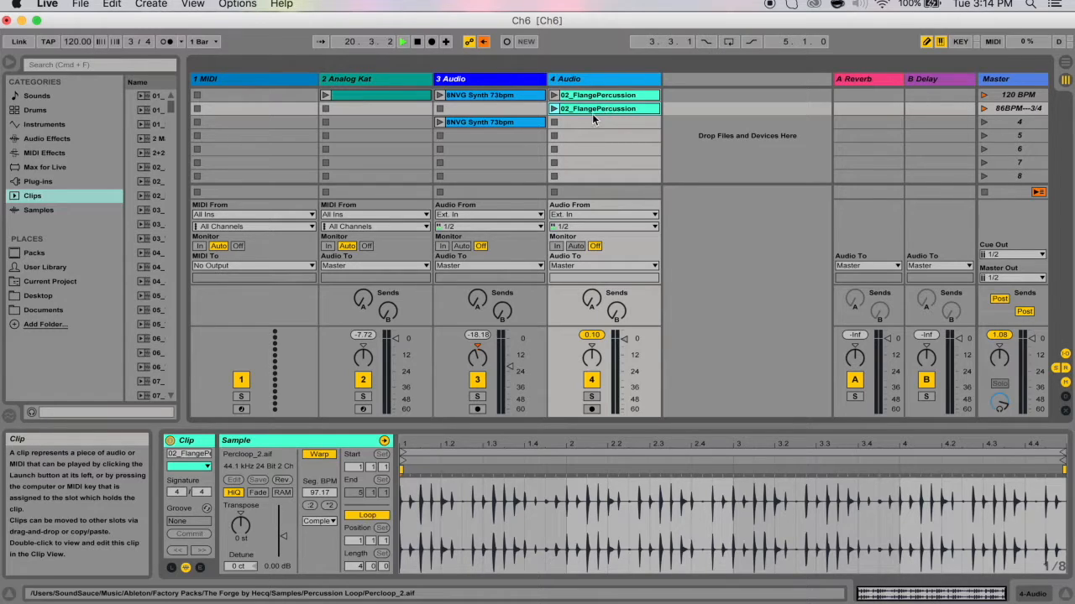
{"action": "left_click", "coordinate": [369, 515]}
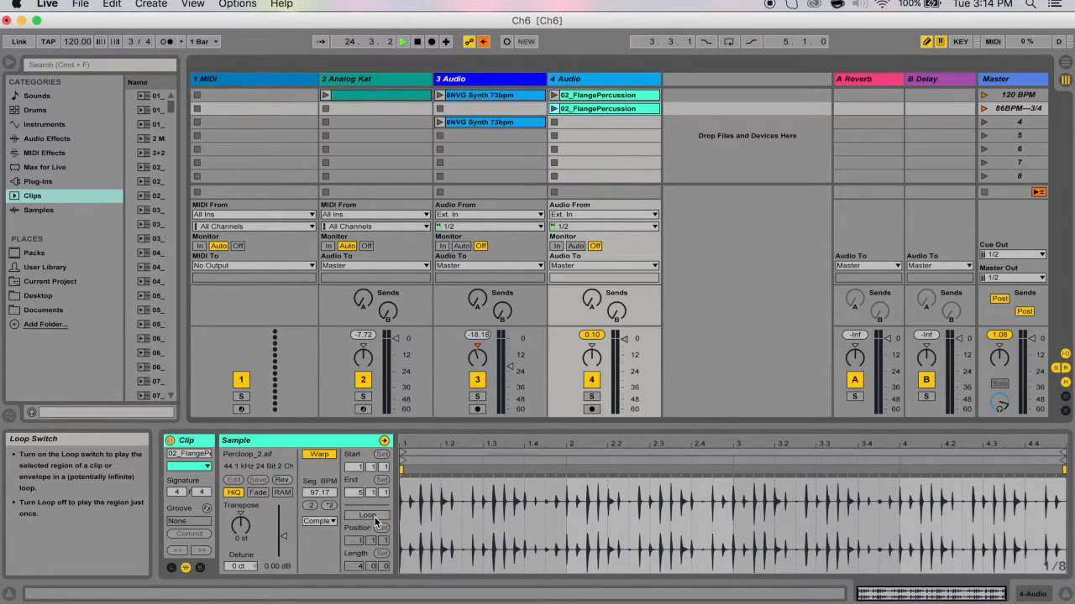
{"action": "left_click", "coordinate": [553, 109]}
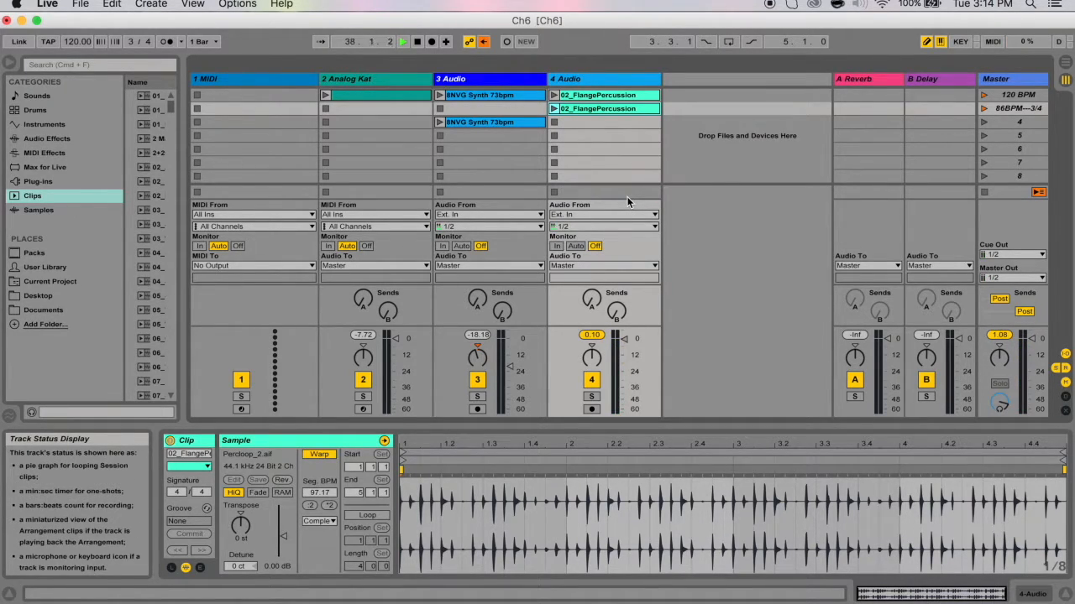
{"action": "left_click", "coordinate": [555, 109]}
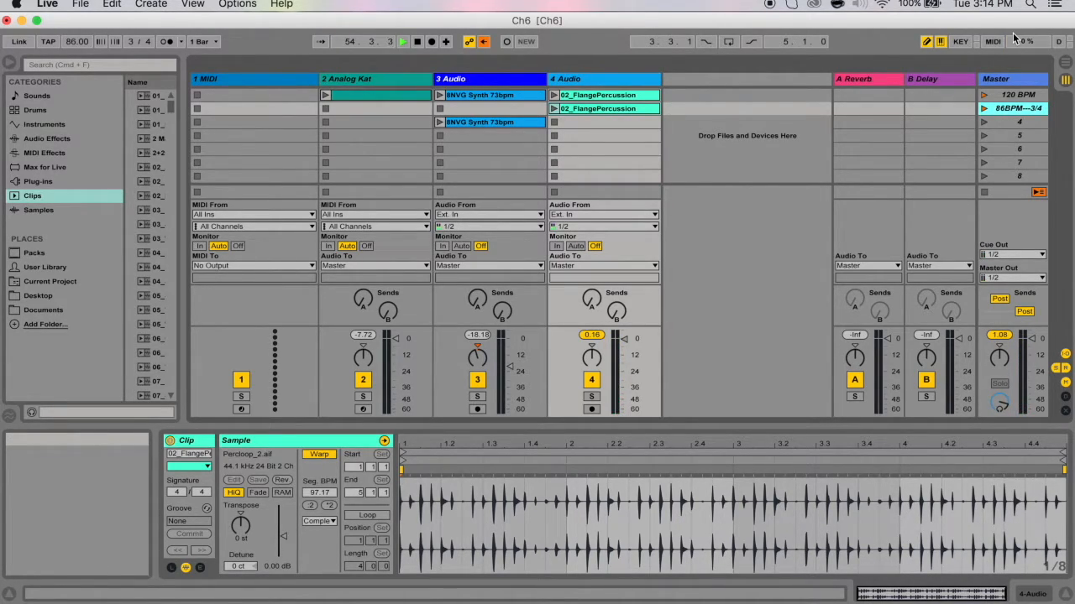
{"action": "left_click", "coordinate": [985, 112]}
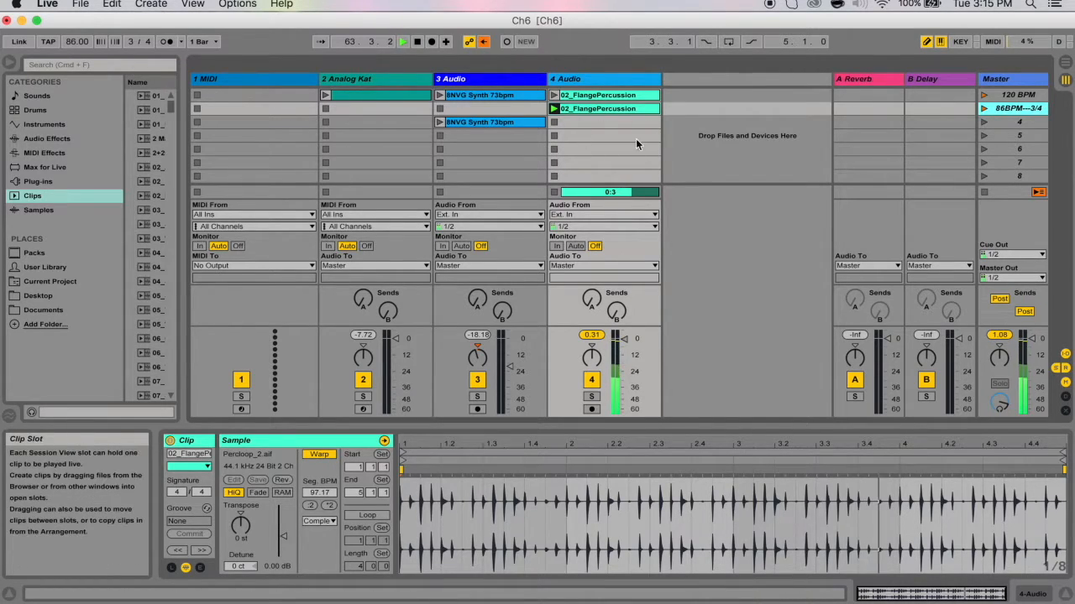
Add an audio track after track 4, switch its monitoring to In, and set it back to Off.
{"action": "left_click", "coordinate": [587, 122]}
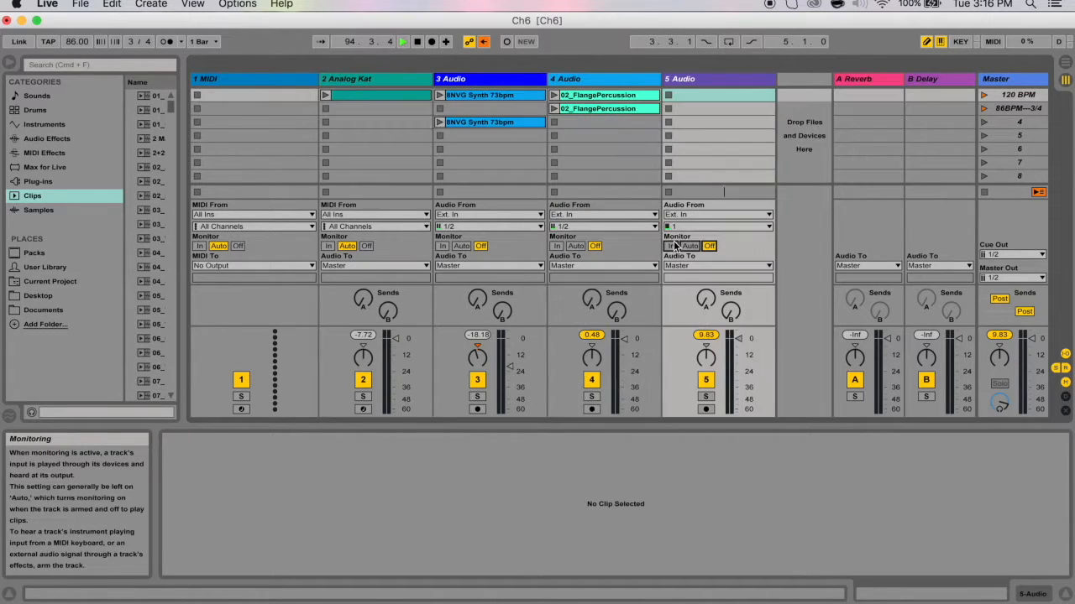
{"action": "left_click", "coordinate": [673, 245]}
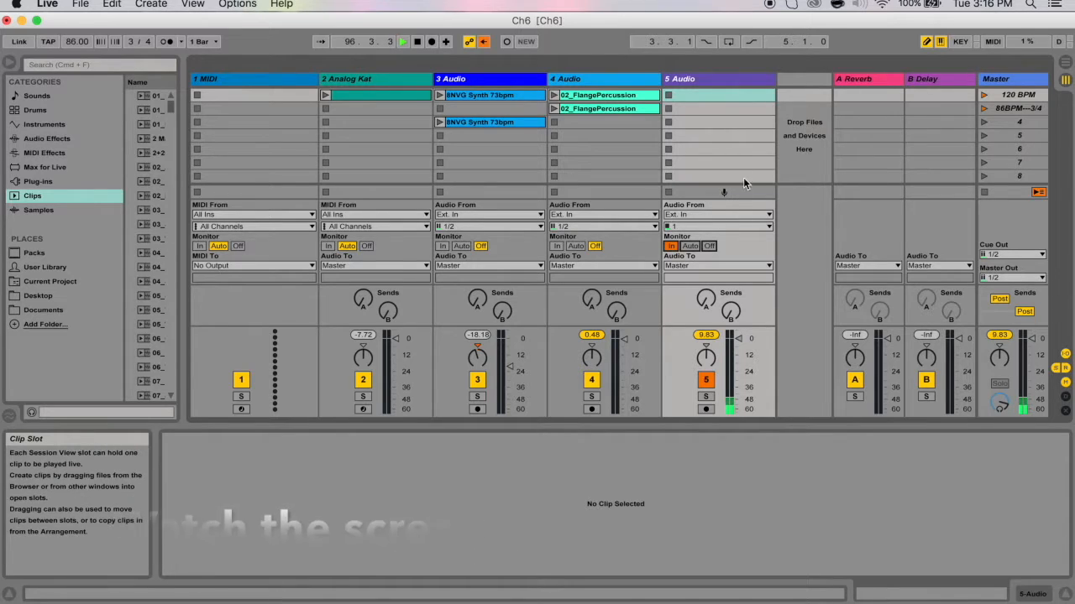
{"action": "left_click", "coordinate": [709, 245]}
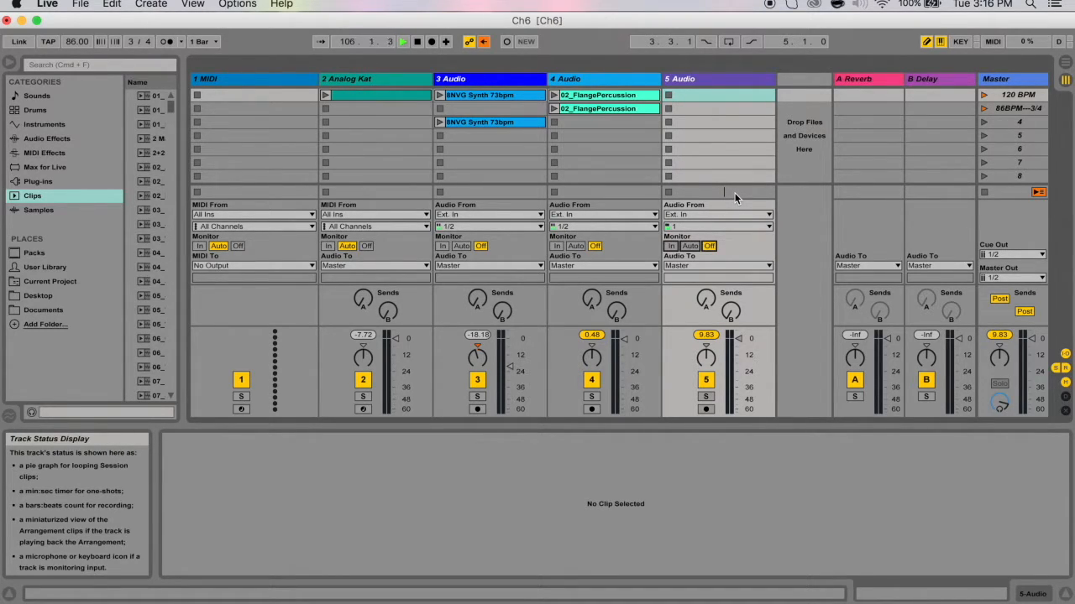
Inspect the first 8NVG Synth clip on track 3 in the Arrangement View and return to the Session View.
{"action": "key", "text": "Tab"}
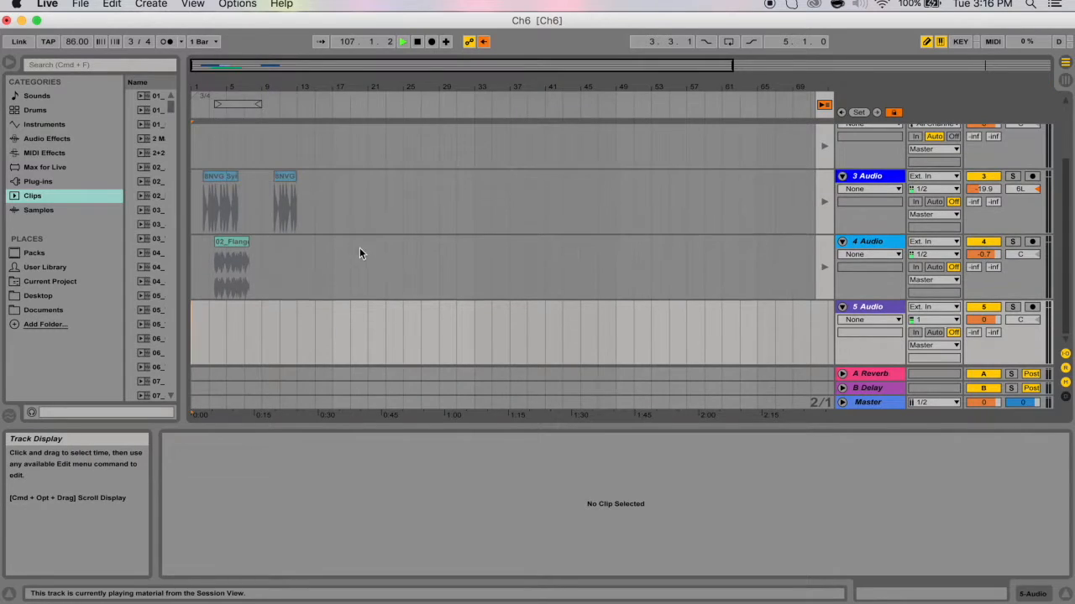
{"action": "left_click", "coordinate": [209, 173]}
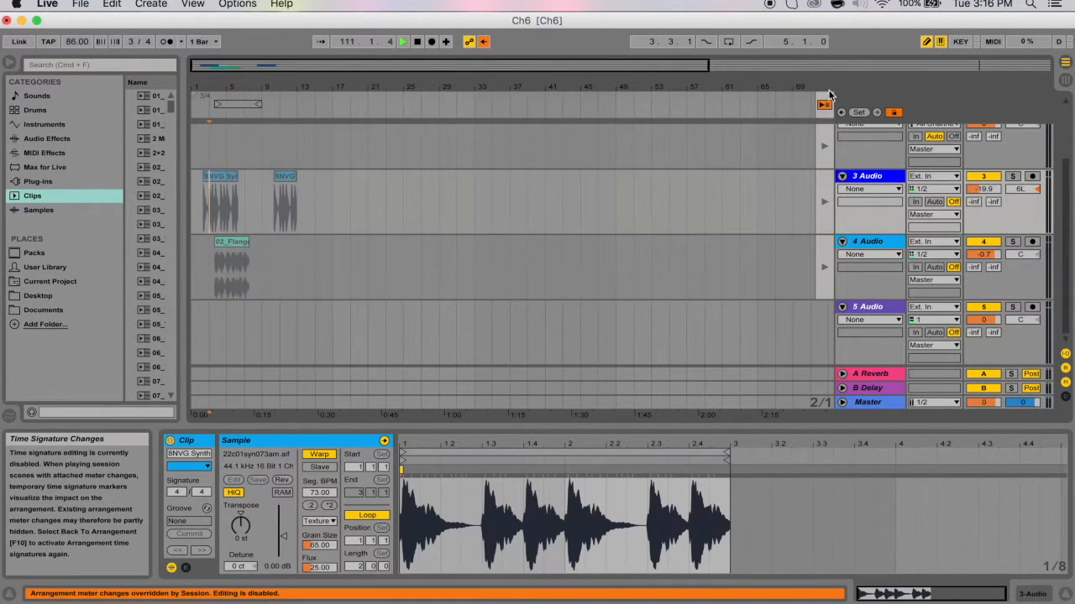
{"action": "key", "text": "Tab"}
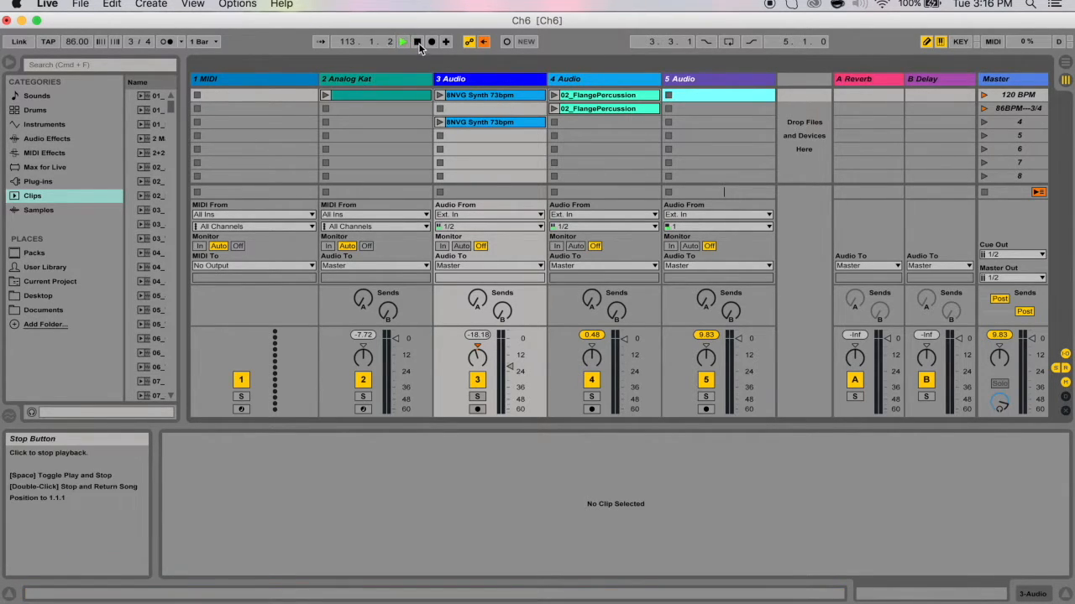
Play the Arrangement from bar 3 and examine the track status displays in the Session View, ending with playback stopped.
{"action": "key", "text": "Tab"}
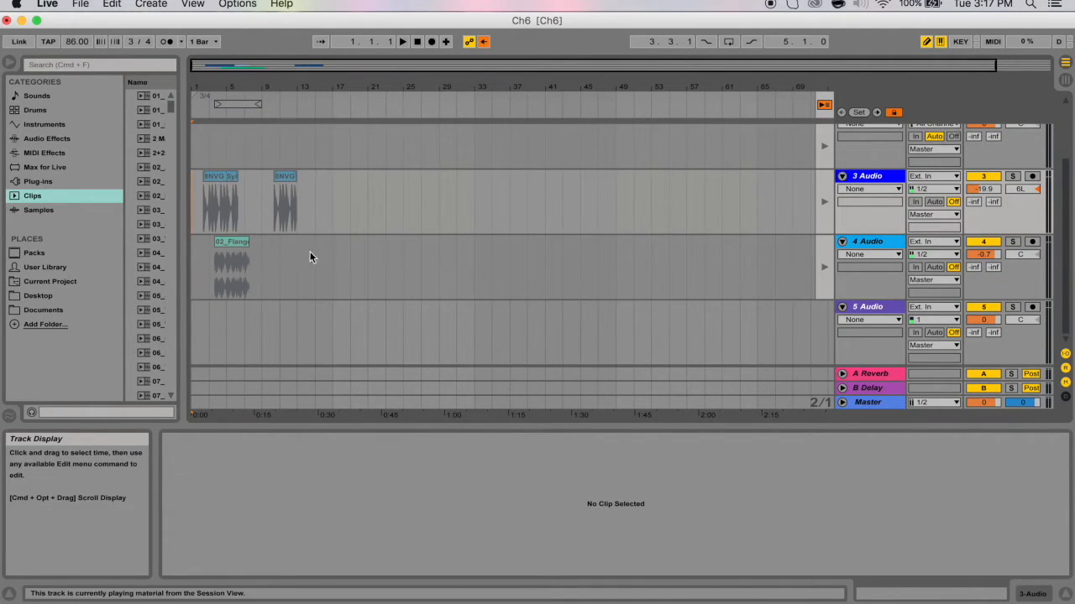
{"action": "left_click", "coordinate": [209, 156]}
{"action": "key", "text": "space"}
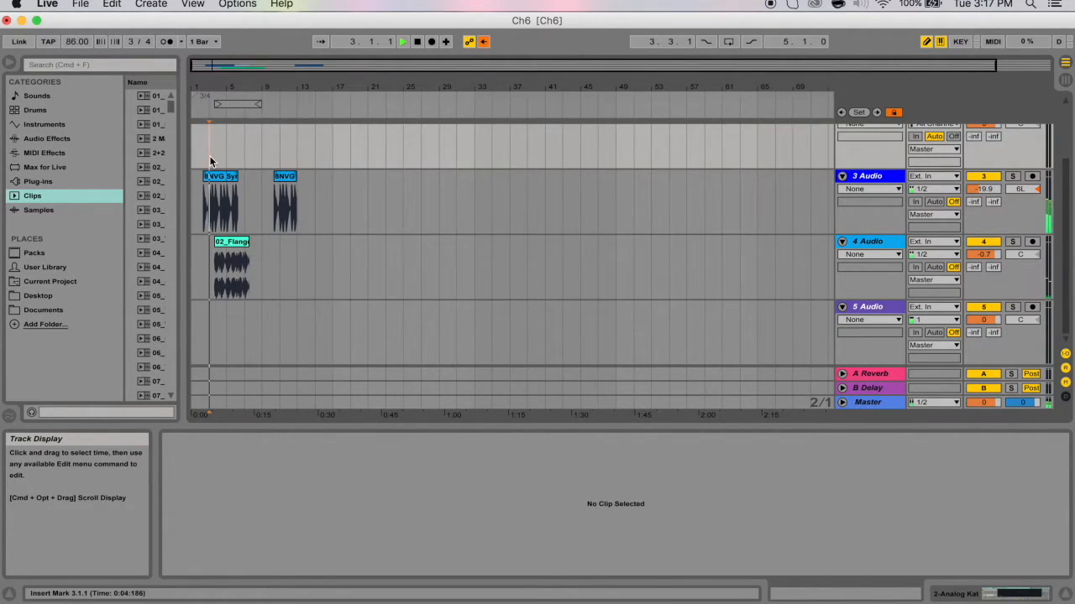
{"action": "key", "text": "Tab"}
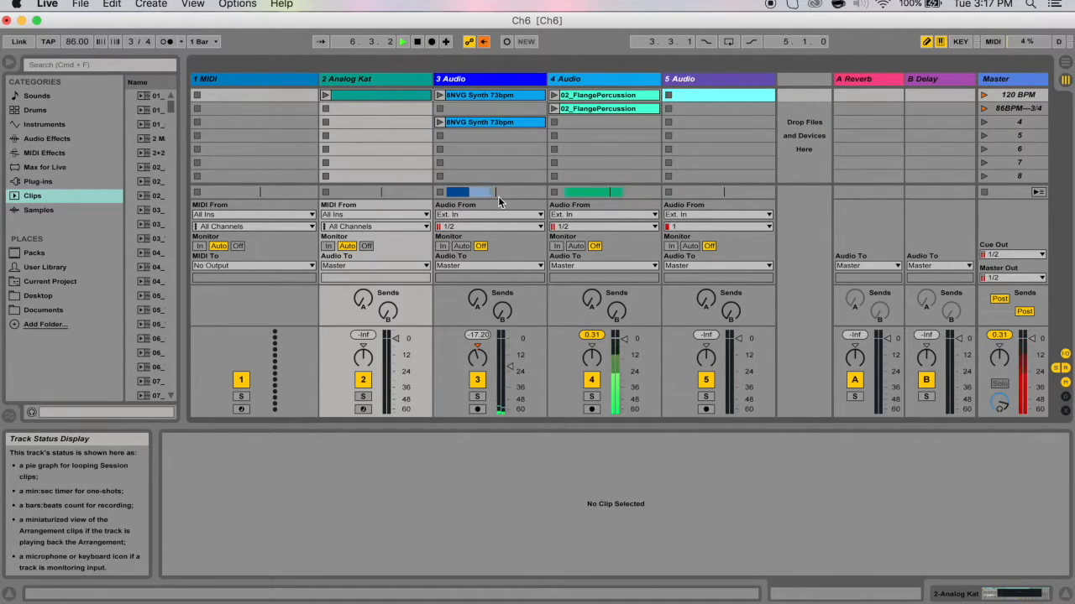
{"action": "key", "text": "space"}
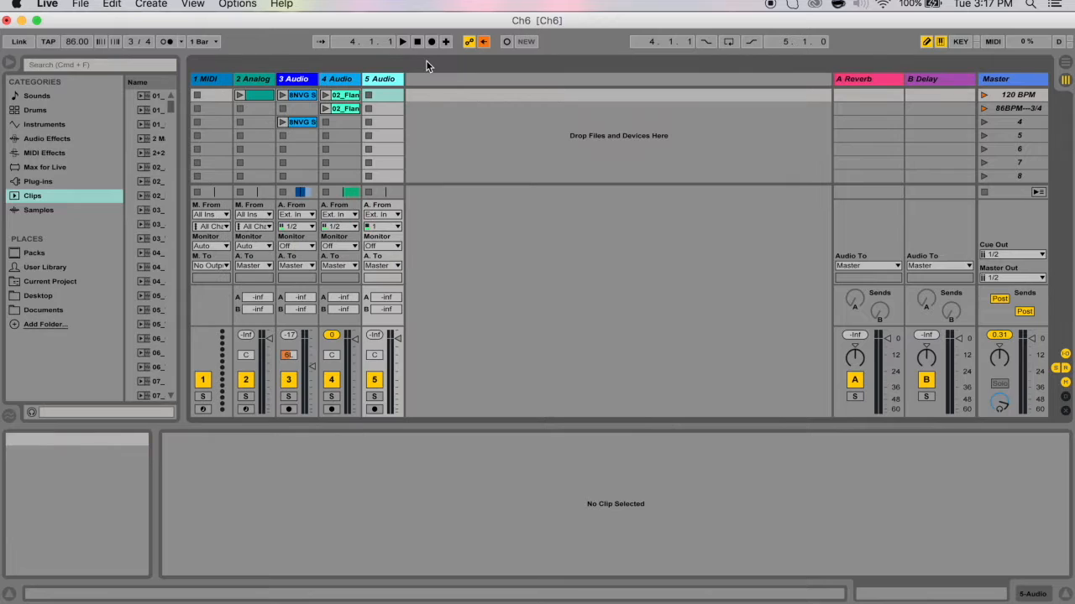
Select seven consecutive browser clips, from the 02_ to the 04_ items, and place them in track 4's empty slots.
{"action": "left_click_drag", "start_coordinate": [145, 182], "coordinate": [149, 267]}
{"action": "left_click_drag", "start_coordinate": [147, 186], "coordinate": [354, 155]}
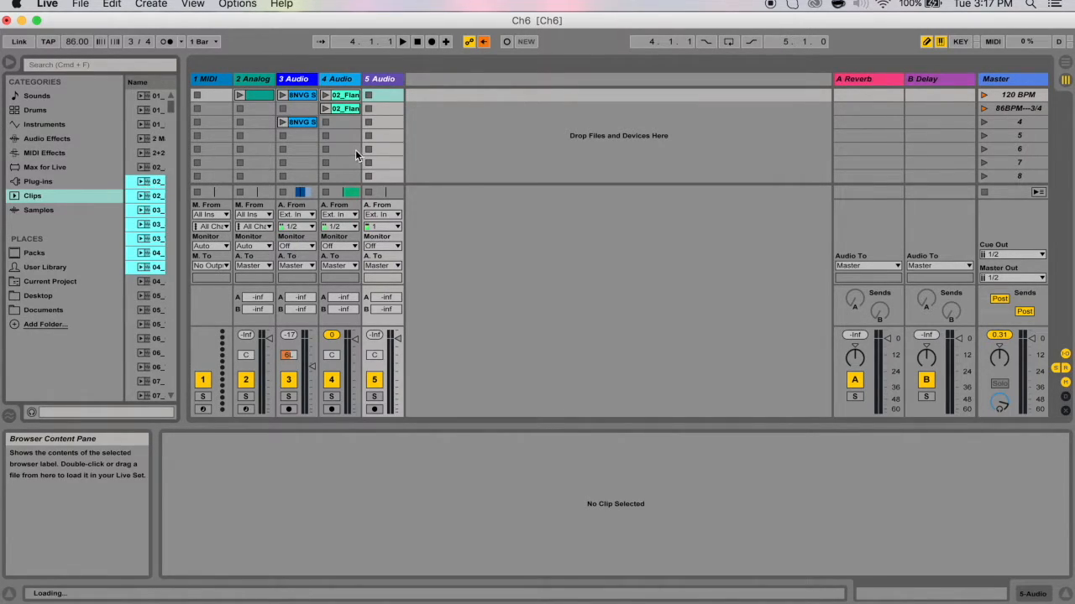
Place the 02_MacBook2 browser clip in the empty drop area to create a new track, and undo it.
{"action": "left_click", "coordinate": [154, 170]}
{"action": "left_click", "coordinate": [155, 183]}
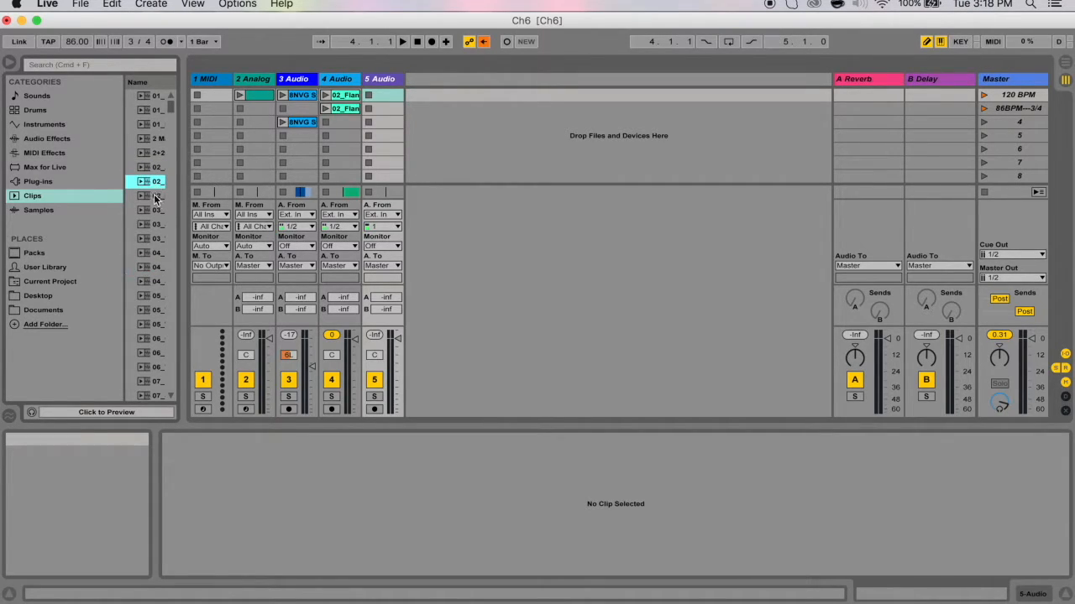
{"action": "left_click", "coordinate": [147, 200]}
{"action": "left_click_drag", "start_coordinate": [305, 148], "coordinate": [421, 124]}
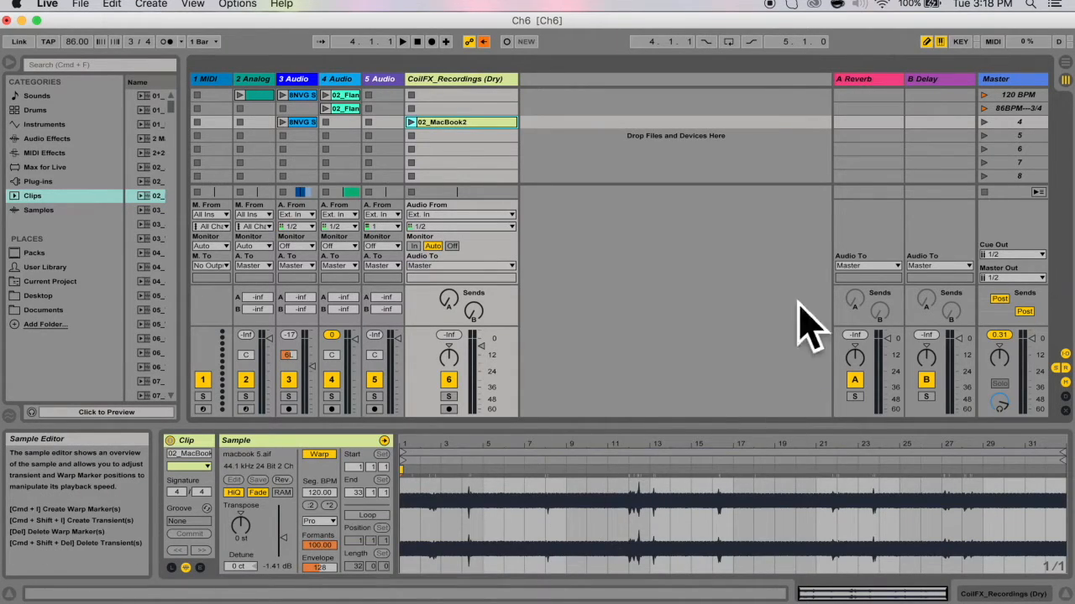
{"action": "key", "text": "super+z"}
Browse the samples, place four consecutive 00DB samples in track 5's first four slots, and delete them again.
{"action": "left_click", "coordinate": [47, 211]}
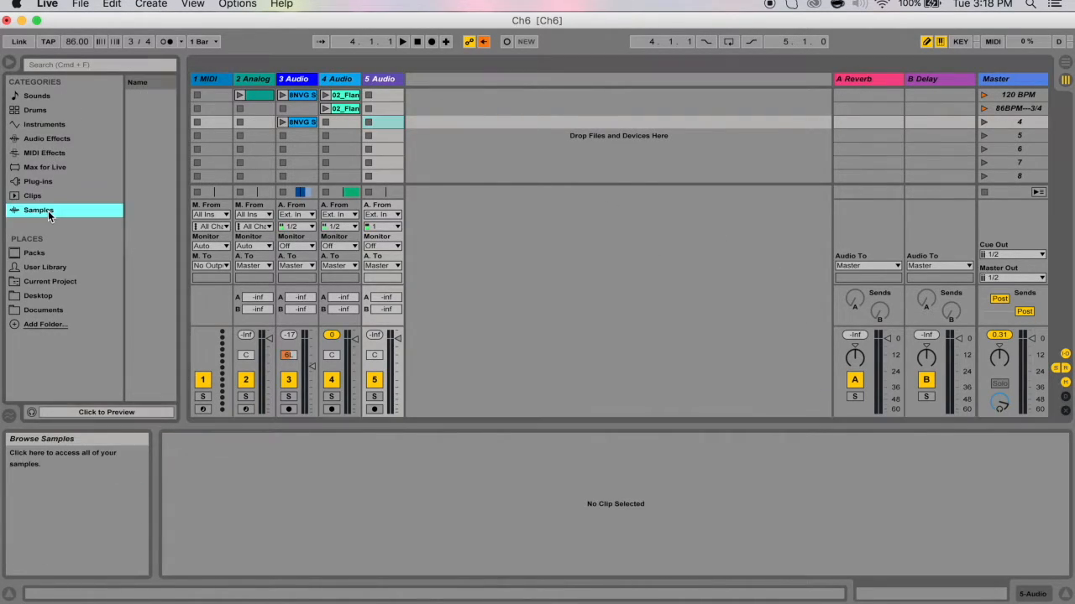
{"action": "left_click", "coordinate": [153, 139]}
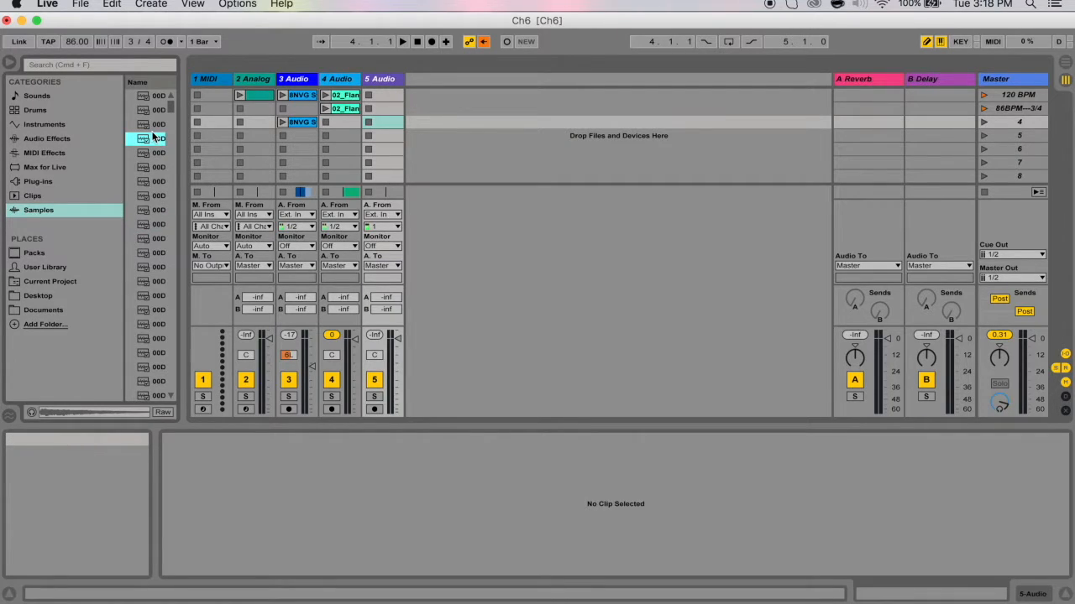
{"action": "left_click", "coordinate": [157, 181], "text": "shift"}
{"action": "left_click_drag", "start_coordinate": [156, 156], "coordinate": [379, 99]}
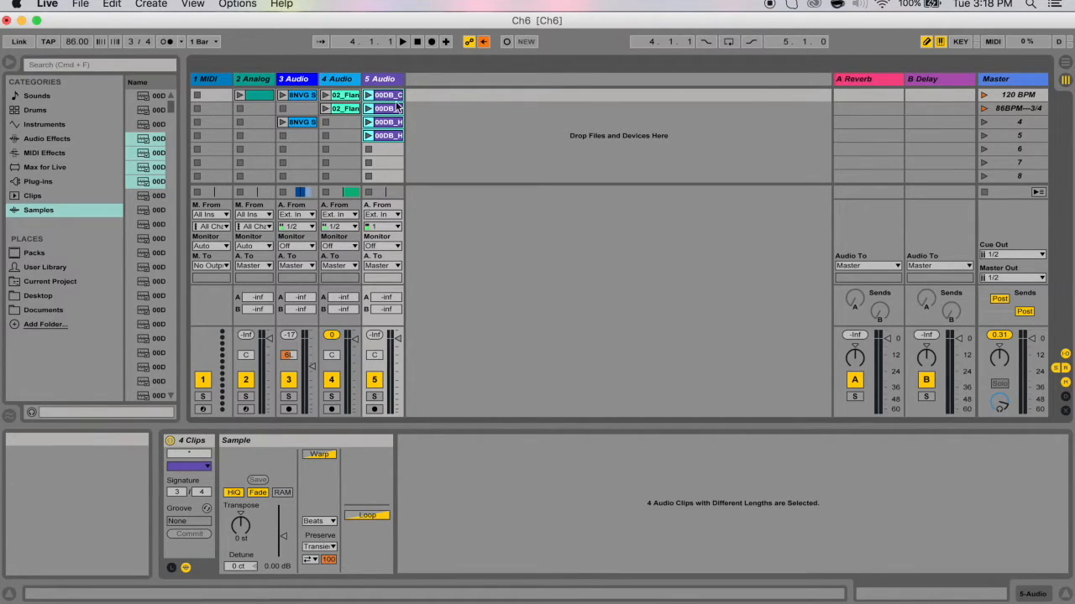
{"action": "key", "text": "Delete"}
Place the four selected samples in the empty drop area, first stacked on one new track and again across four separate tracks, undoing each placement.
{"action": "left_click", "coordinate": [153, 146]}
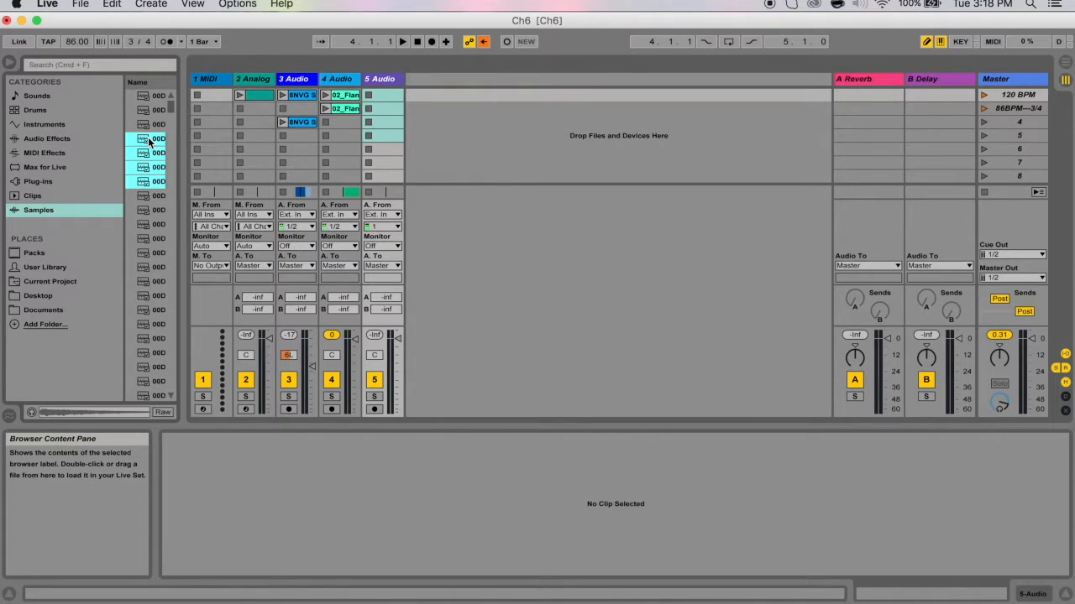
{"action": "left_click_drag", "start_coordinate": [149, 143], "coordinate": [450, 99]}
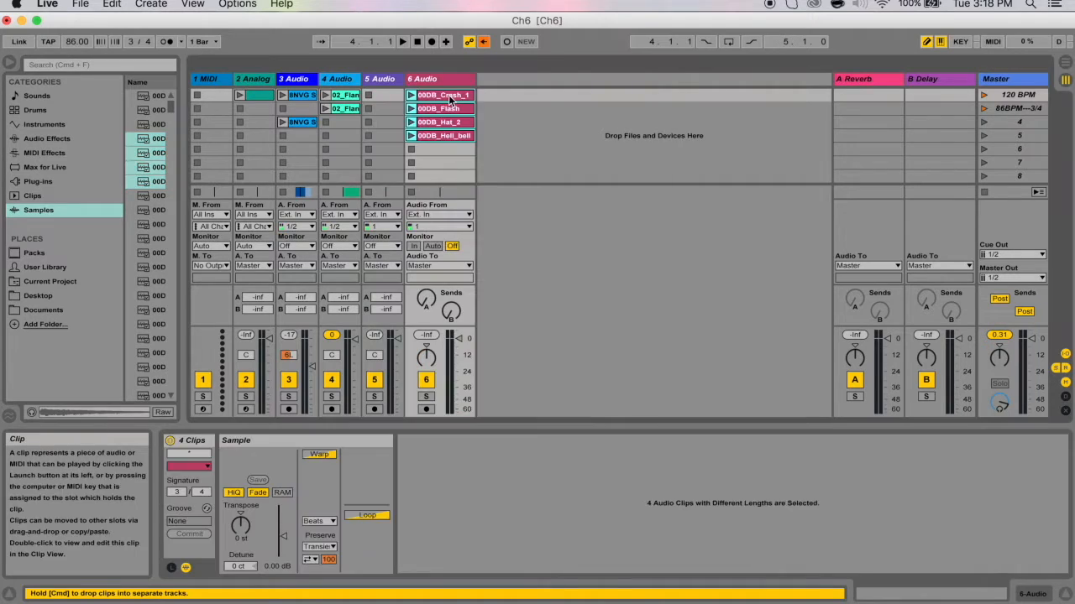
{"action": "left_click_drag", "start_coordinate": [510, 94], "coordinate": [493, 121]}
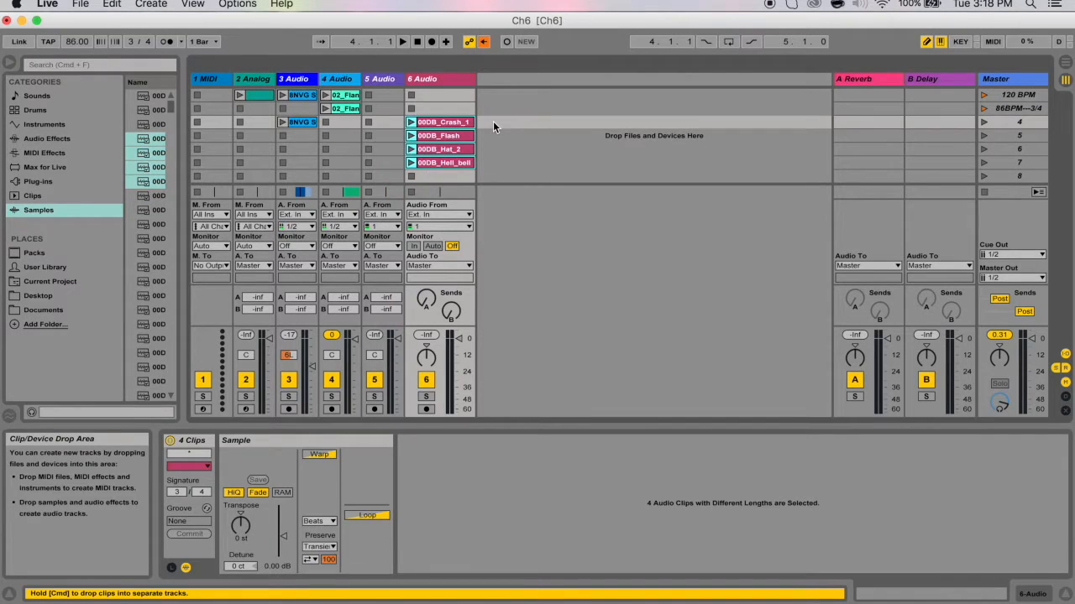
{"action": "key", "text": "super+z"}
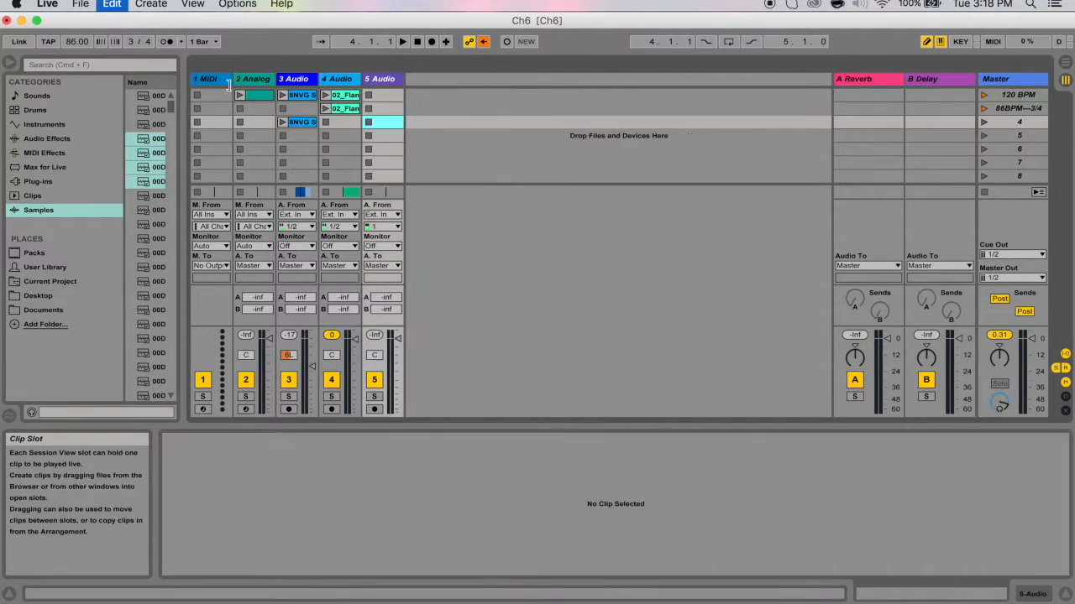
{"action": "left_click_drag", "start_coordinate": [147, 139], "coordinate": [494, 101]}
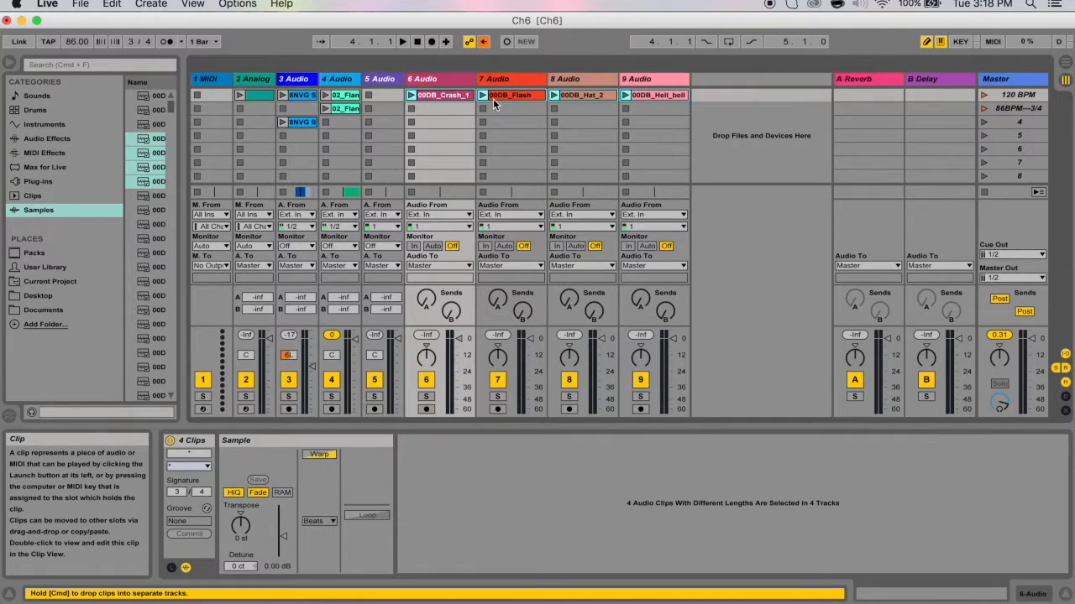
{"action": "key", "text": "super+z"}
Inspect a 02_FlangePercussion clip on track 4, launch the lower 8NVG Synth clip on track 3, and stop playback.
{"action": "left_click", "coordinate": [377, 97]}
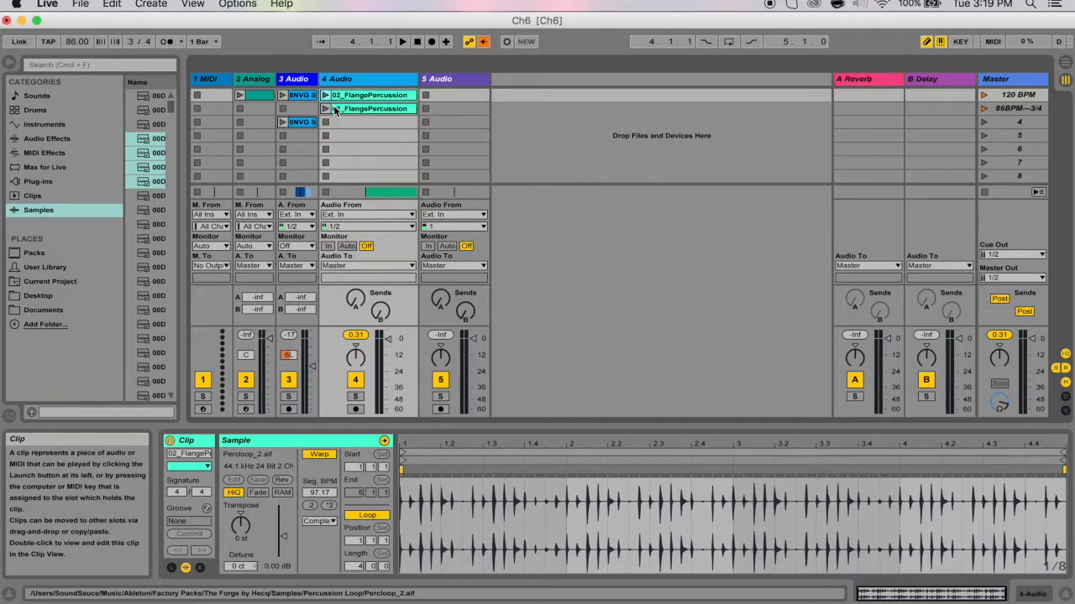
{"action": "left_click", "coordinate": [283, 122]}
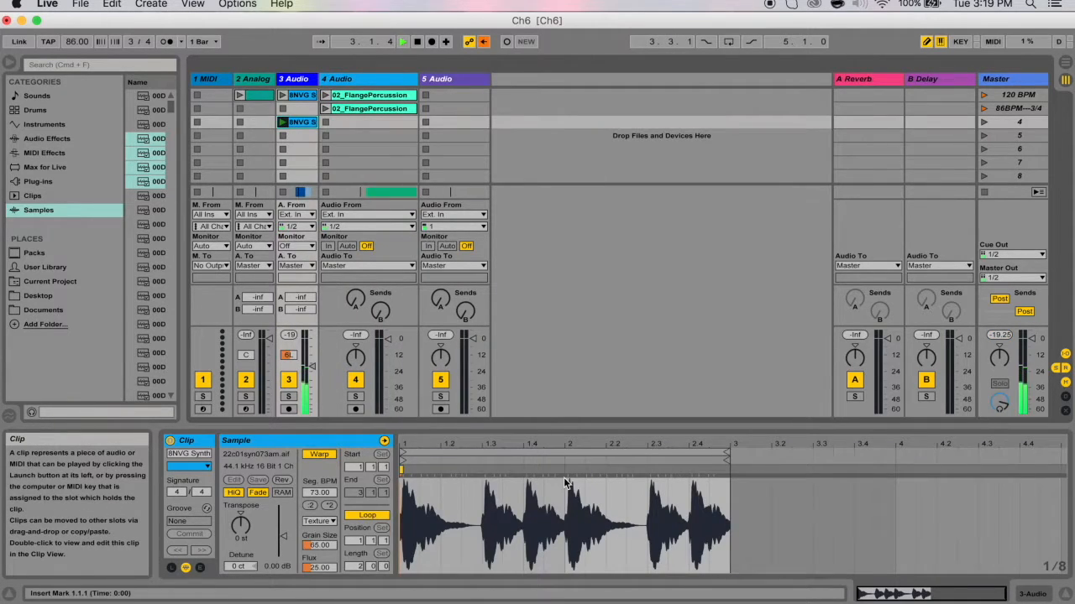
{"action": "key", "text": "space"}
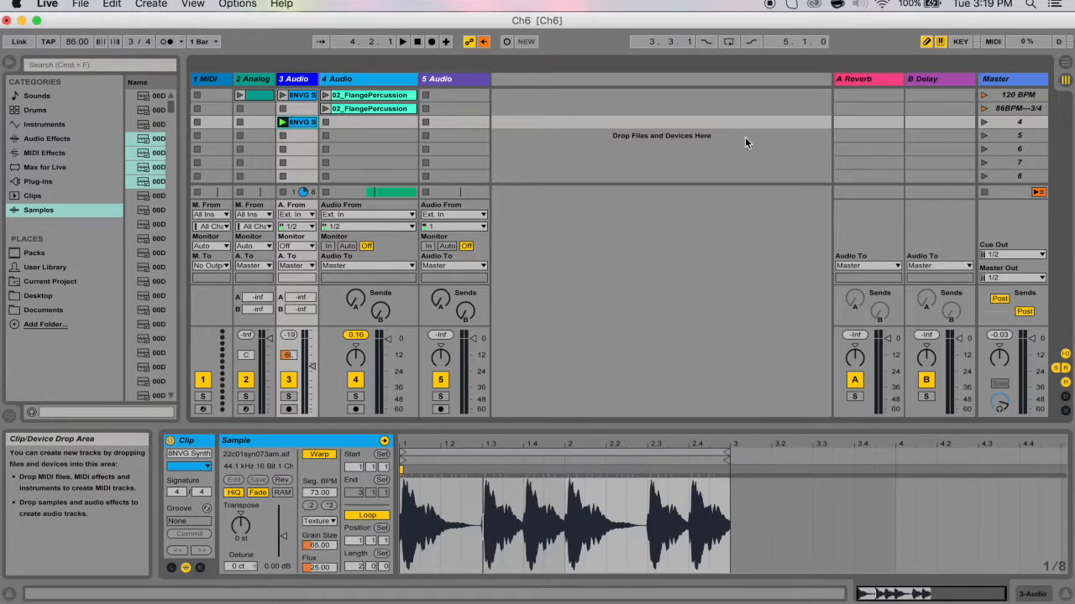
Turn off Select on Launch in the preferences, and launch the lower 8NVG Synth clip on track 3 and the first 02_FlangePercussion clip on track 4.
{"action": "left_click", "coordinate": [861, 81]}
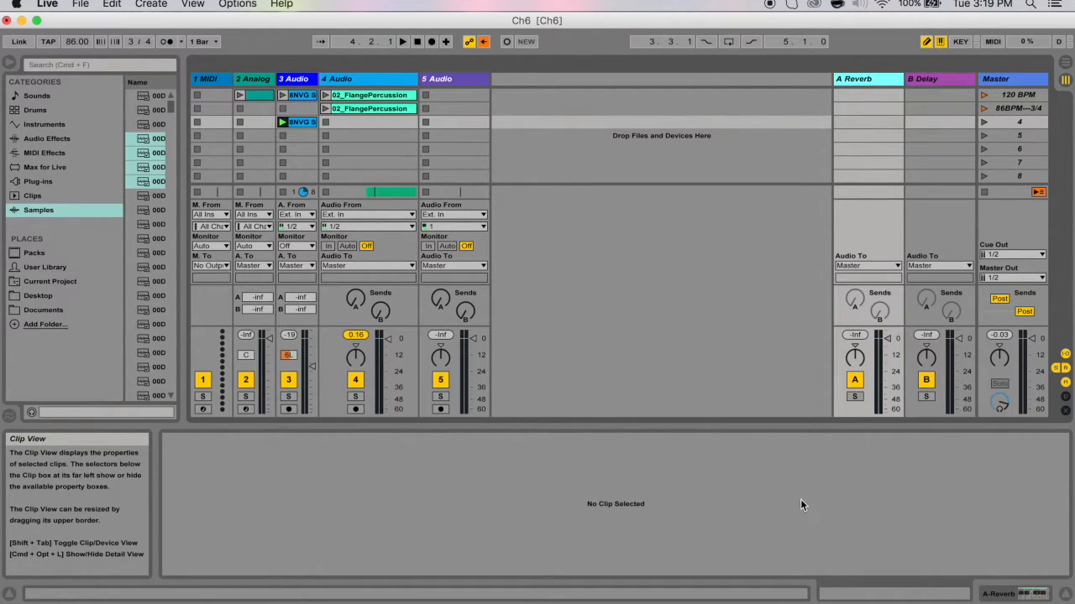
{"action": "left_click", "coordinate": [372, 79]}
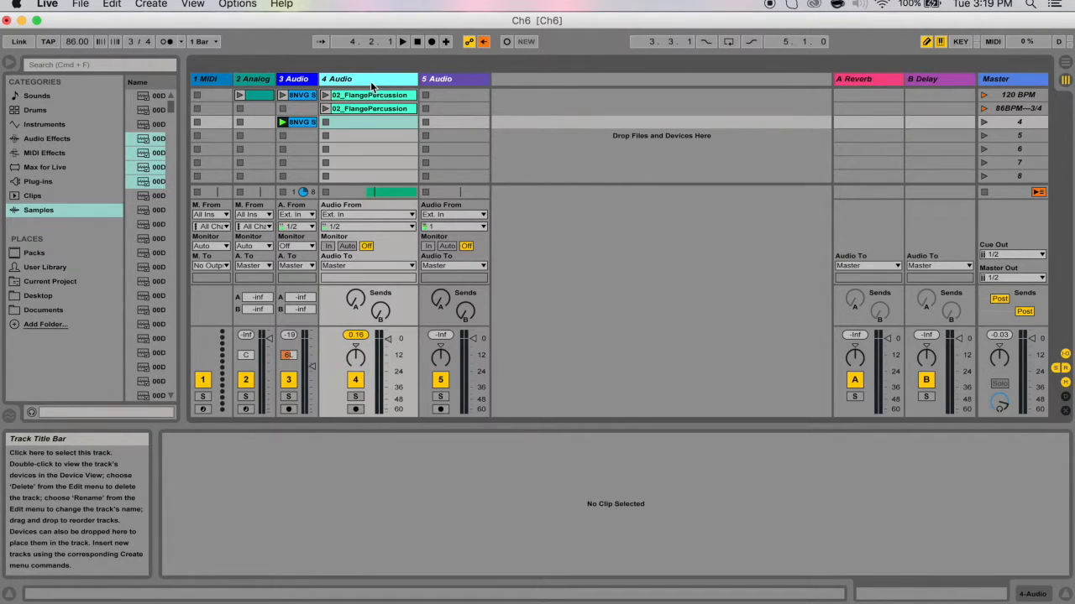
{"action": "key", "text": "ctrl+comma"}
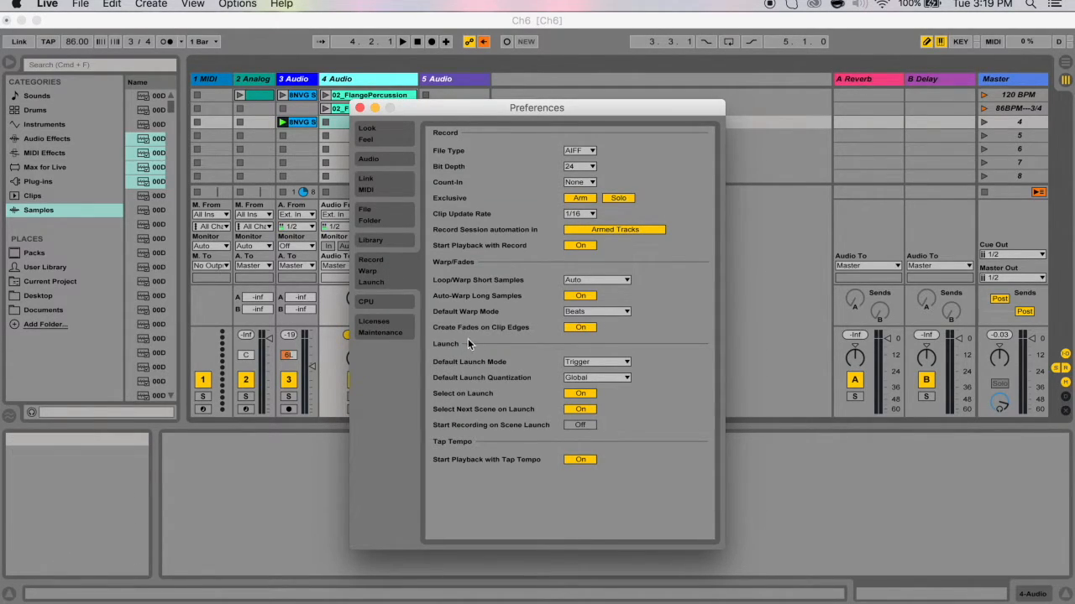
{"action": "left_click", "coordinate": [580, 394]}
{"action": "left_click", "coordinate": [359, 107]}
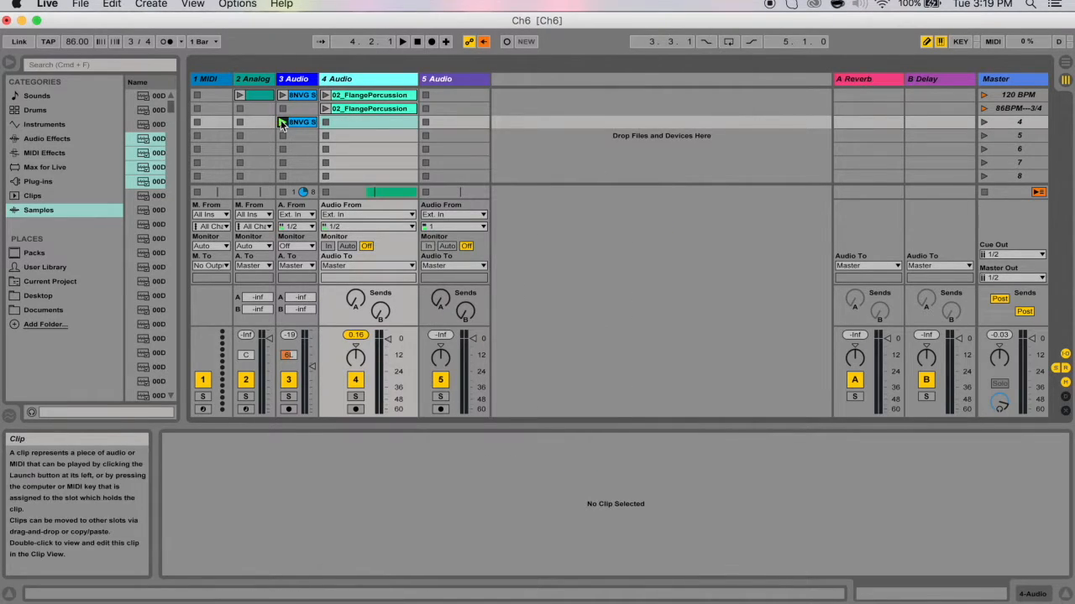
{"action": "left_click", "coordinate": [282, 123]}
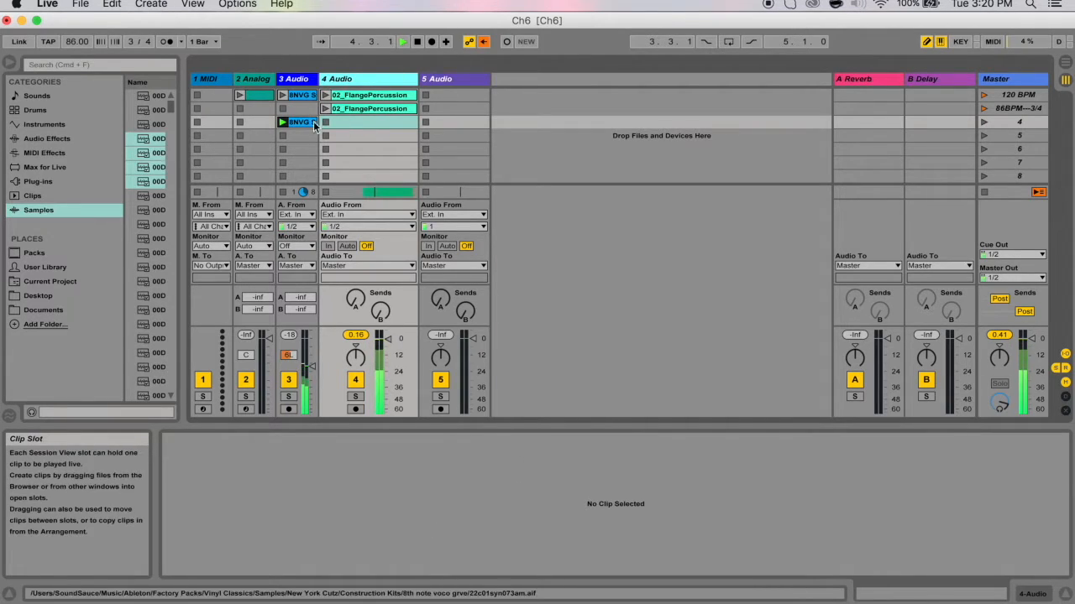
{"action": "left_click", "coordinate": [301, 94]}
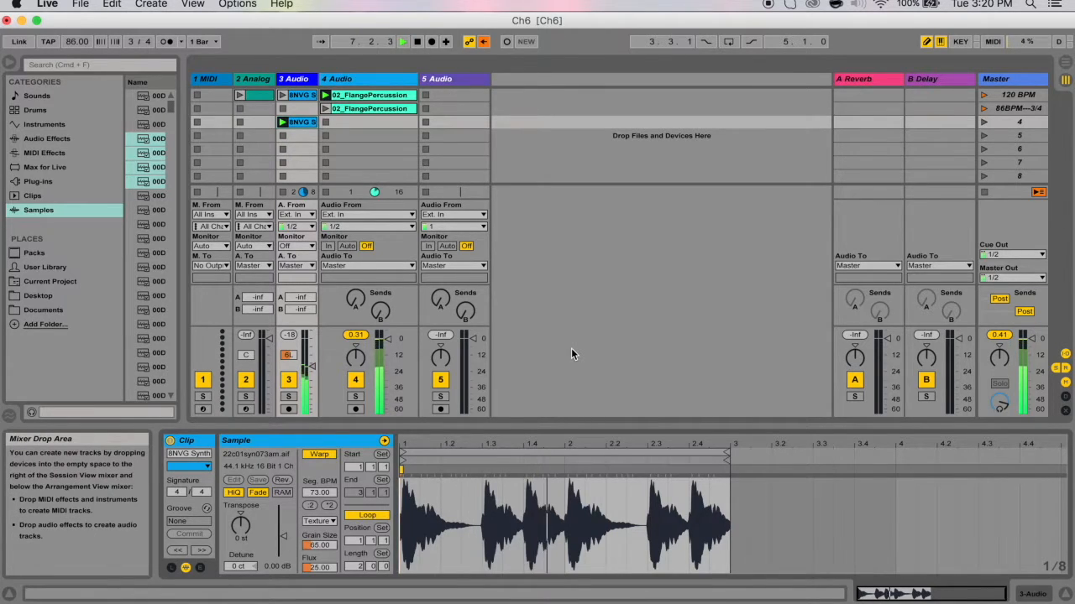
Turn Select on Launch back on in the preferences, launch the second 02_FlangePercussion clip, and stop playback.
{"action": "key", "text": "super+comma"}
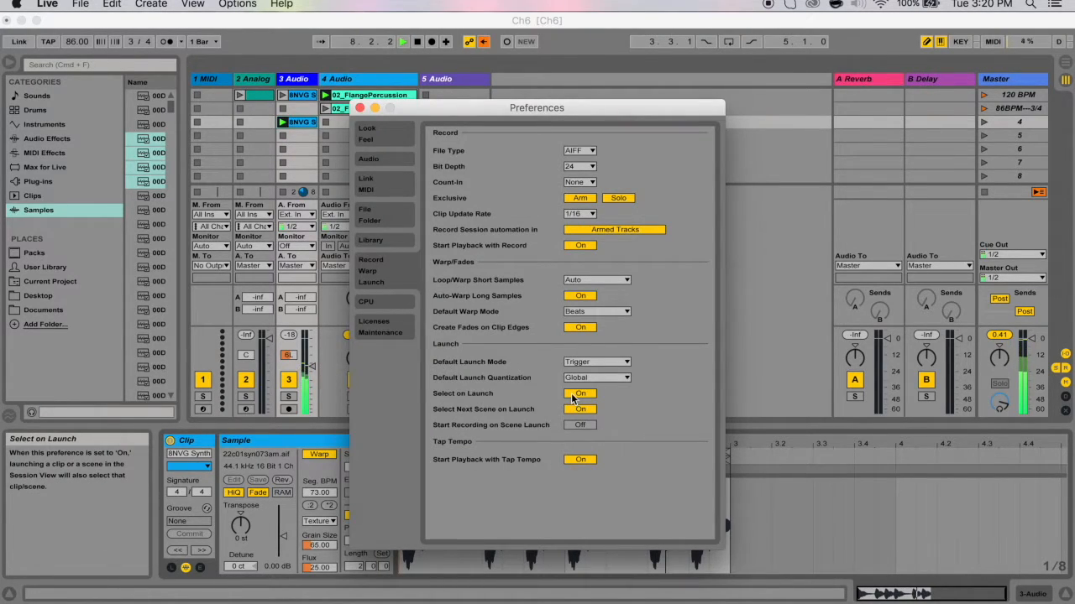
{"action": "left_click", "coordinate": [359, 108]}
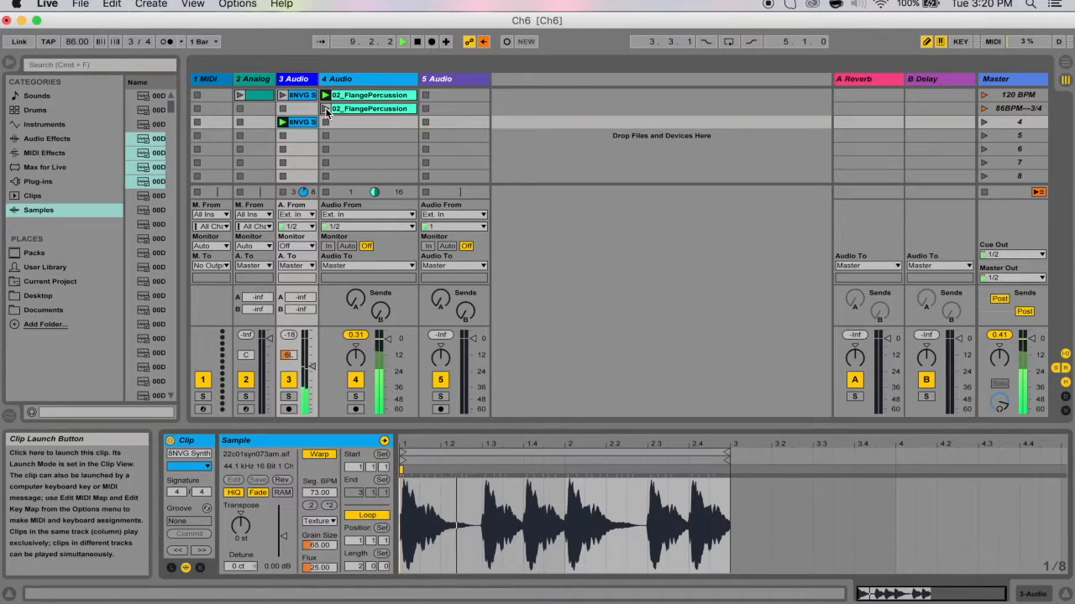
{"action": "left_click", "coordinate": [326, 109]}
{"action": "key", "text": "space"}
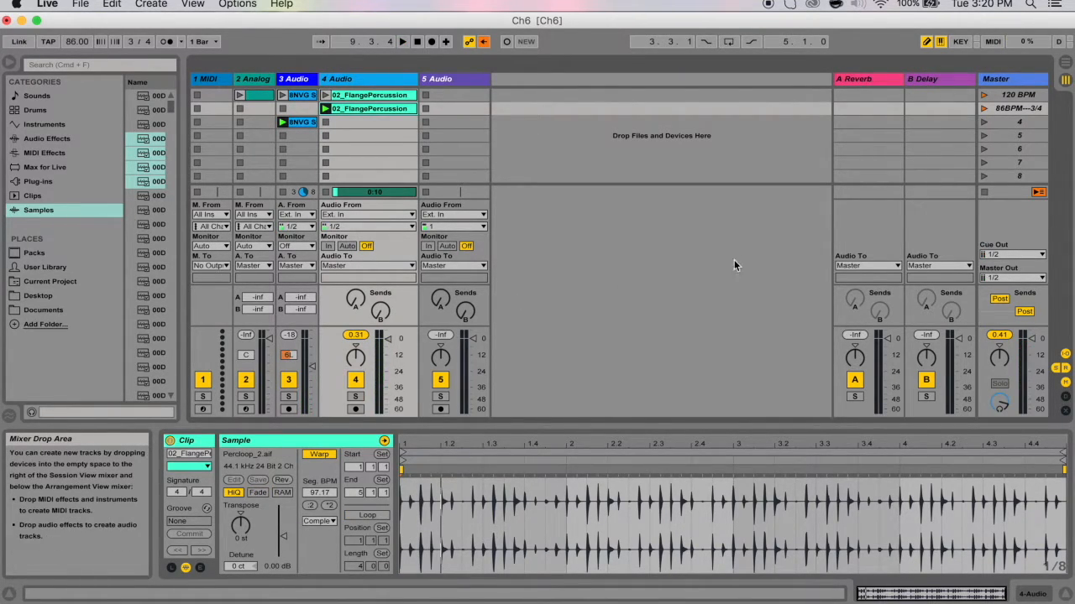
Remove the stop buttons from track 4's empty slots in scenes 4 and 5, and restore them.
{"action": "left_click", "coordinate": [716, 146]}
{"action": "left_click", "coordinate": [528, 127]}
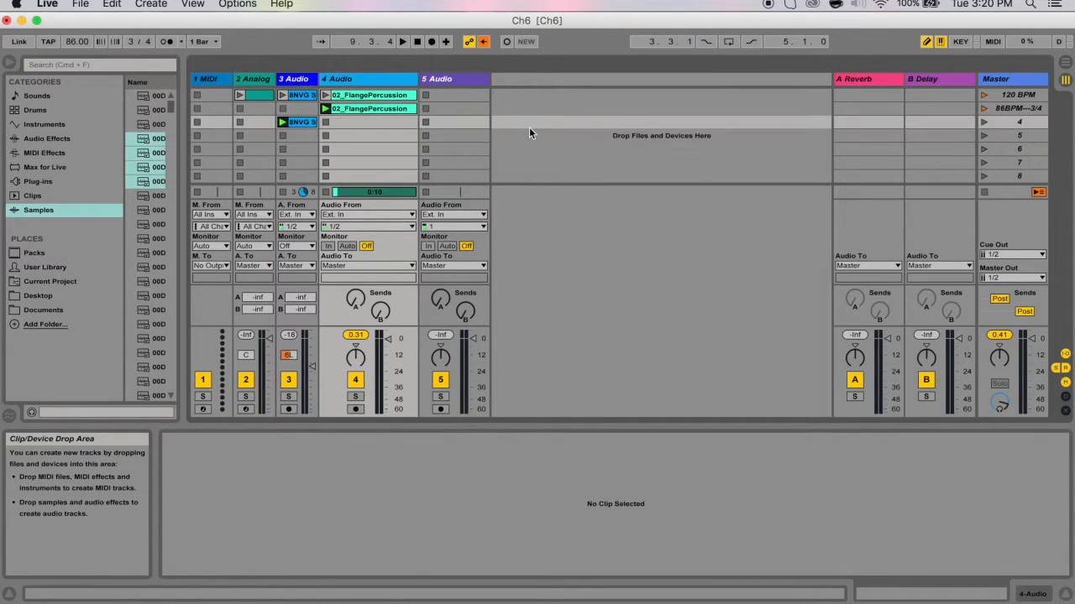
{"action": "right_click", "coordinate": [327, 124]}
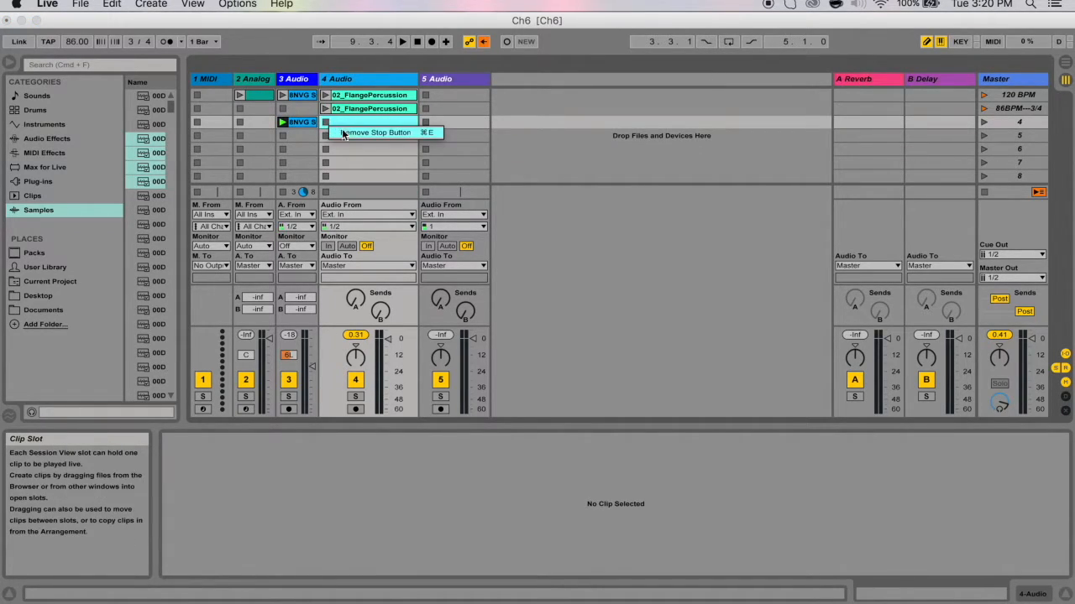
{"action": "left_click", "coordinate": [349, 133]}
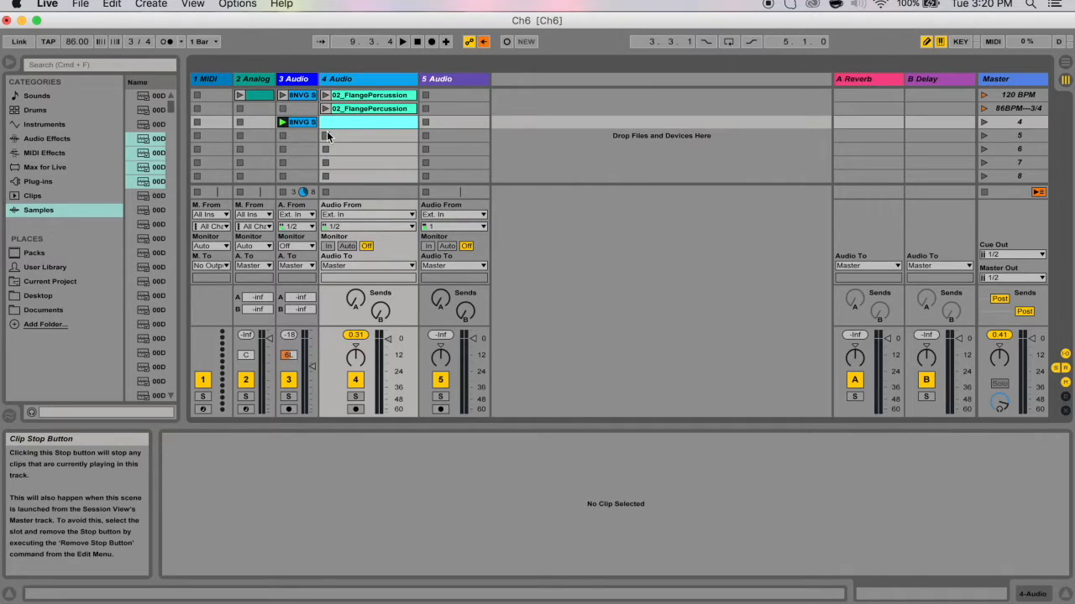
{"action": "right_click", "coordinate": [338, 132]}
{"action": "key", "text": "Escape"}
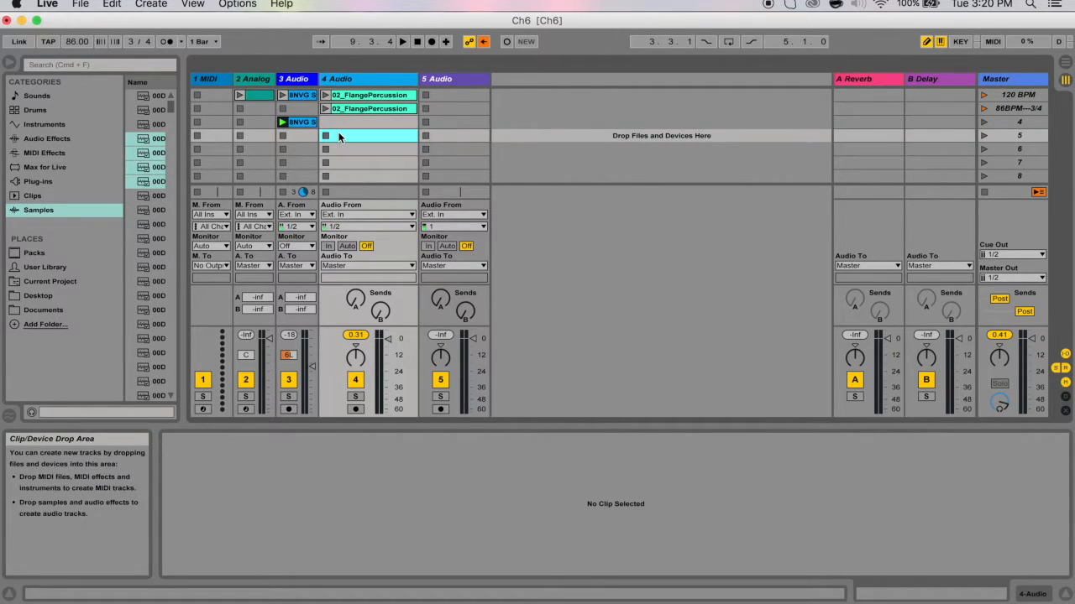
{"action": "key", "text": "super+e"}
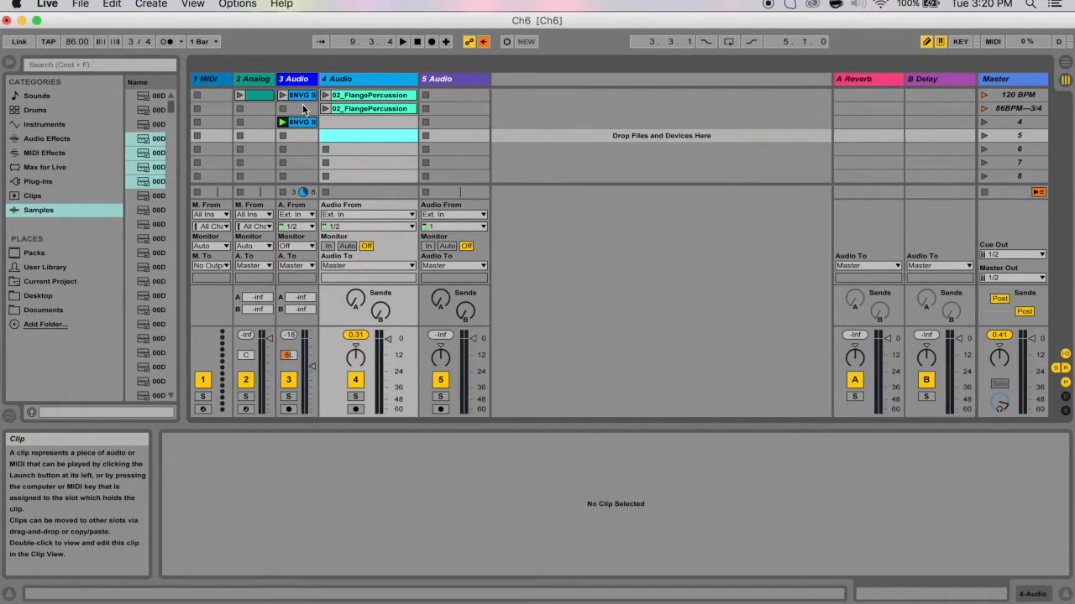
{"action": "left_click", "coordinate": [458, 89]}
{"action": "key", "text": "super+c"}
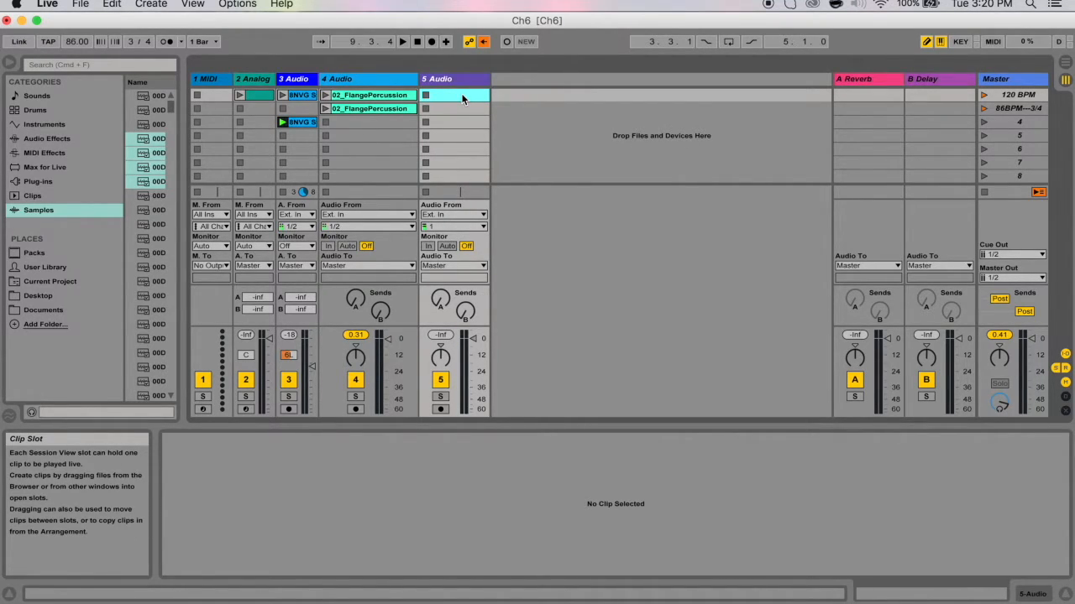
Launch the 120 BPM scene and the 86BPM---3/4 scene, checking track 5's empty slots in each, and stop playback.
{"action": "left_click", "coordinate": [987, 96]}
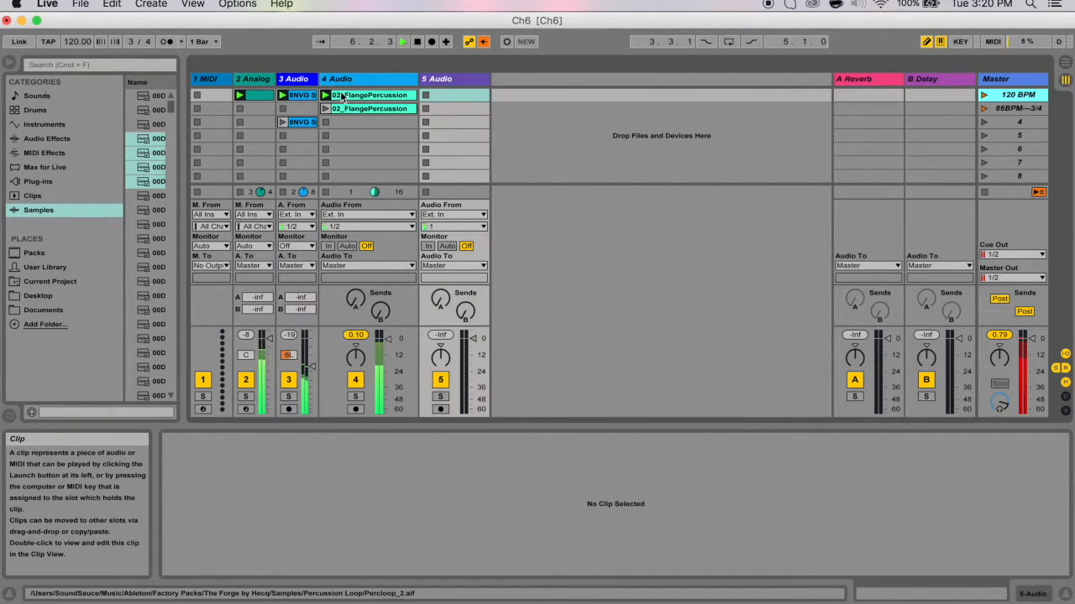
{"action": "left_click", "coordinate": [437, 95]}
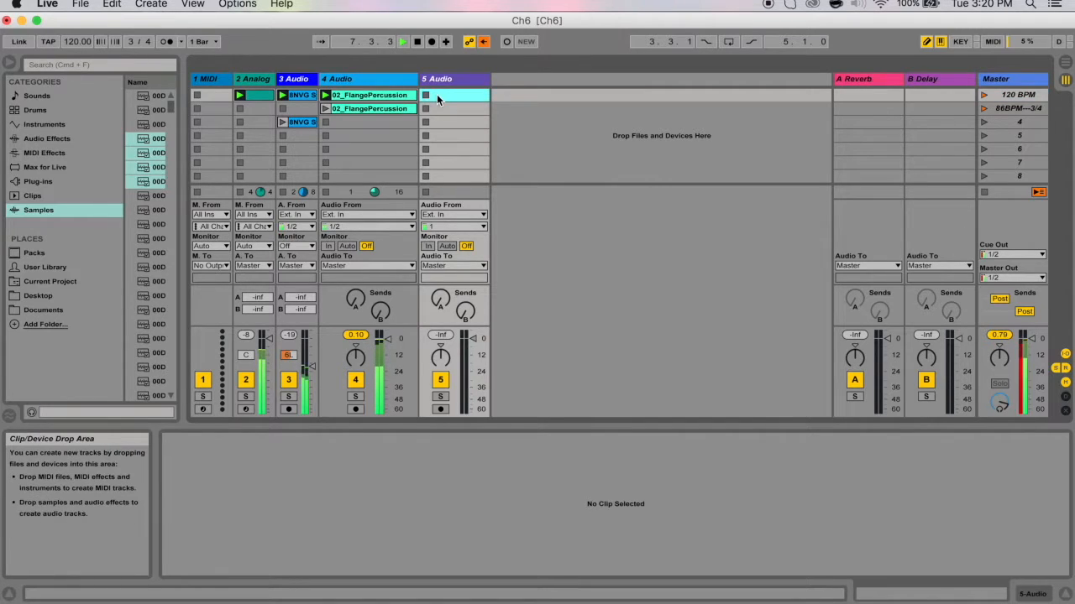
{"action": "left_click", "coordinate": [983, 110]}
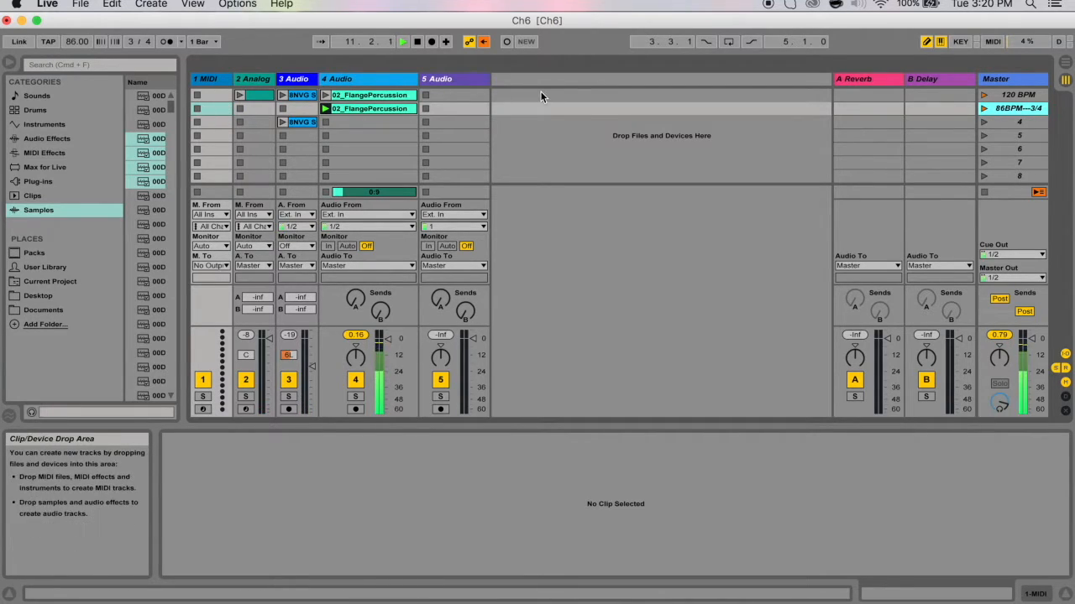
{"action": "left_click", "coordinate": [432, 106]}
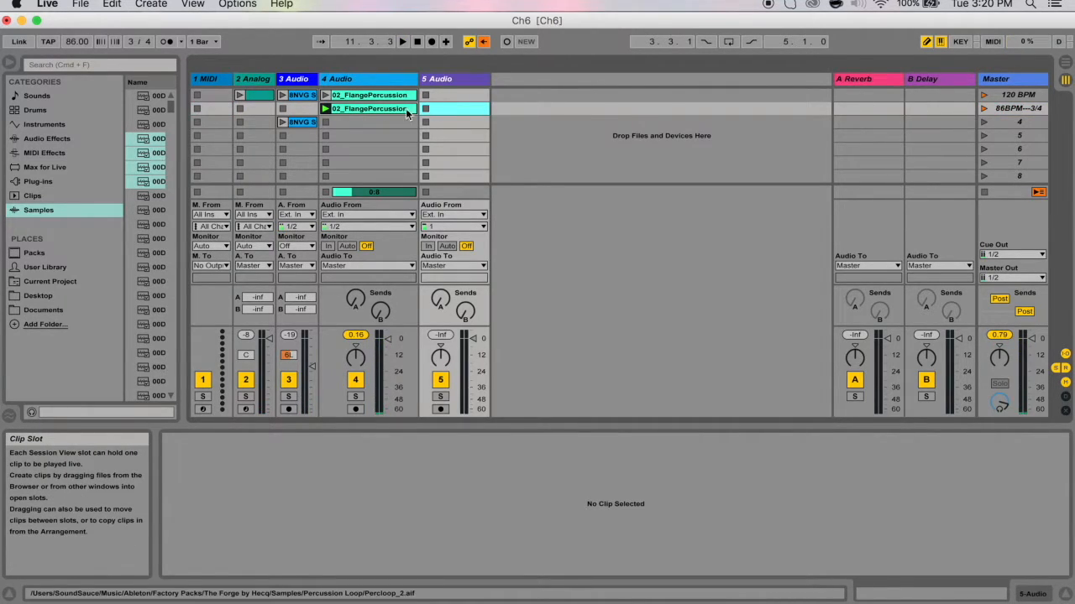
Examine the empty slots with stop buttons on tracks 3 and 5 in the first two scenes, and select track 3.
{"action": "left_click", "coordinate": [289, 110]}
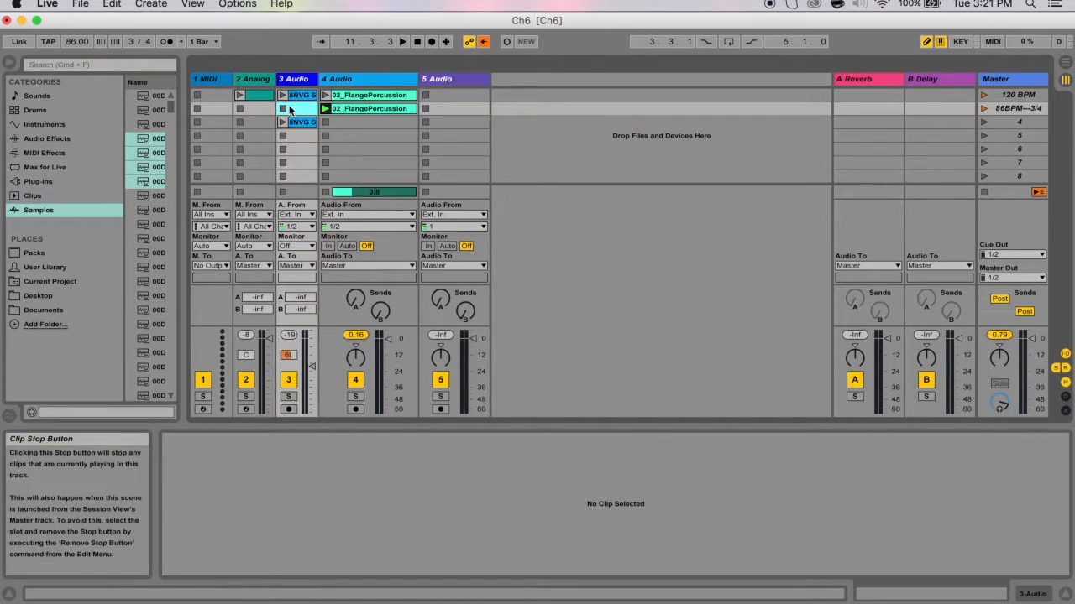
{"action": "left_click", "coordinate": [454, 96]}
{"action": "left_click", "coordinate": [455, 109]}
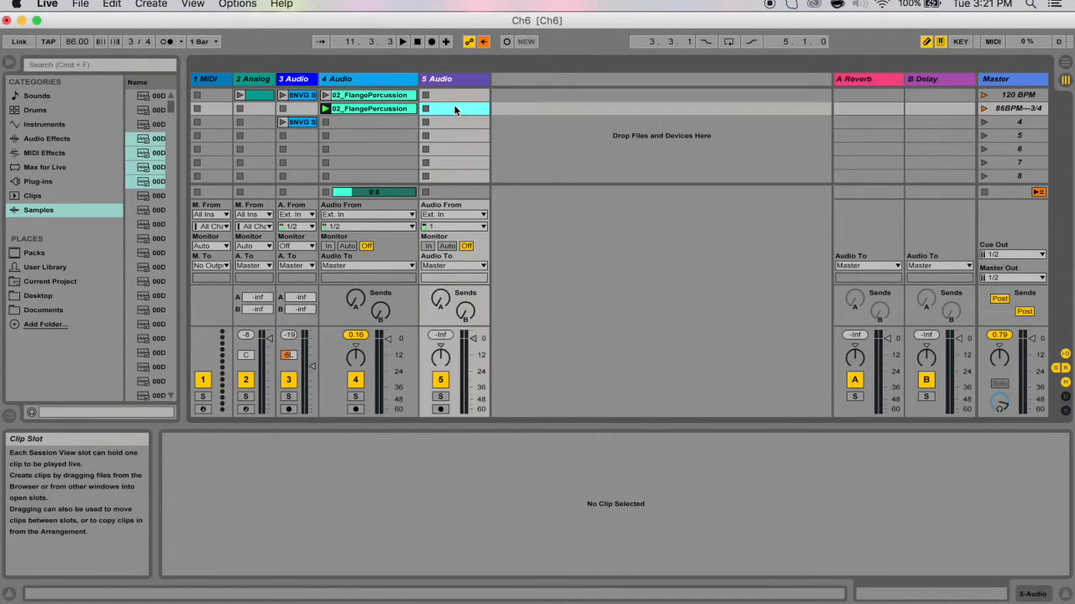
{"action": "left_click", "coordinate": [304, 79]}
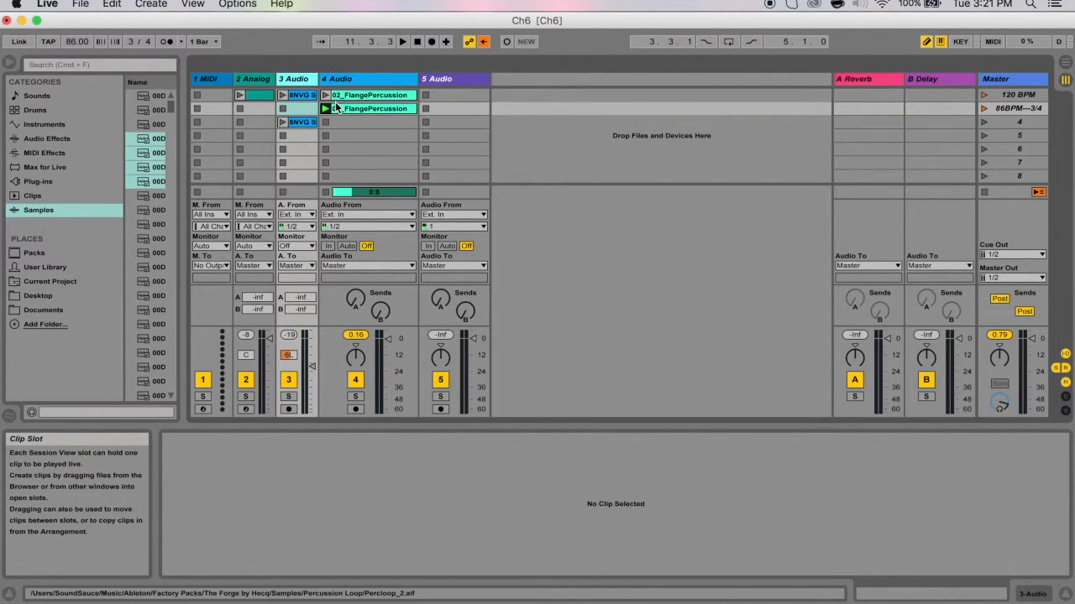
Launch the 120 BPM scene and then the 86BPM---3/4 scene with the stop button present in track 3's empty slot.
{"action": "left_click", "coordinate": [462, 110]}
{"action": "left_click", "coordinate": [301, 108]}
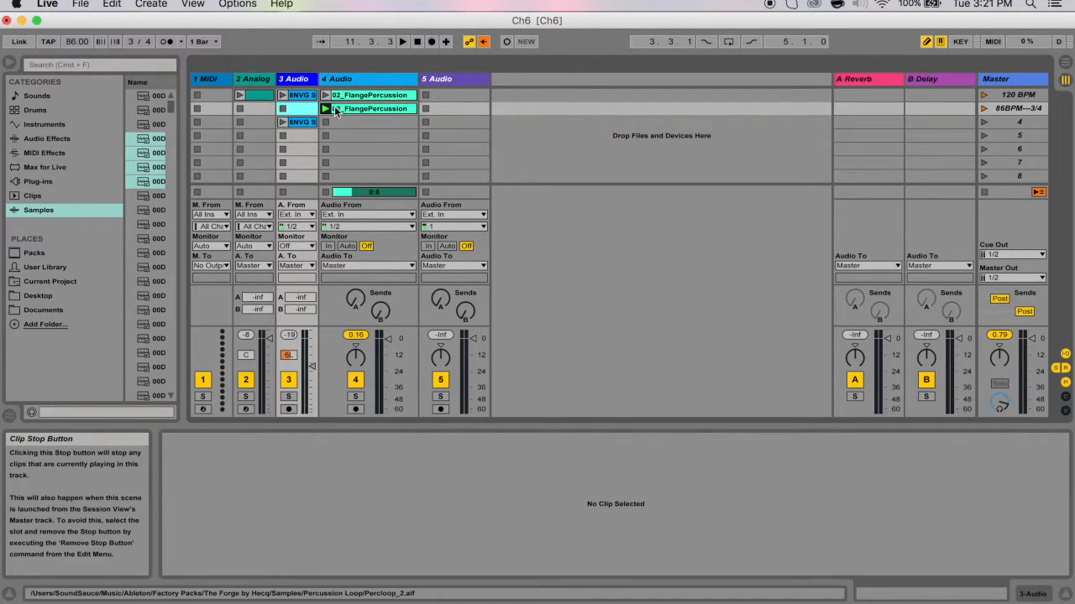
{"action": "left_click", "coordinate": [460, 96]}
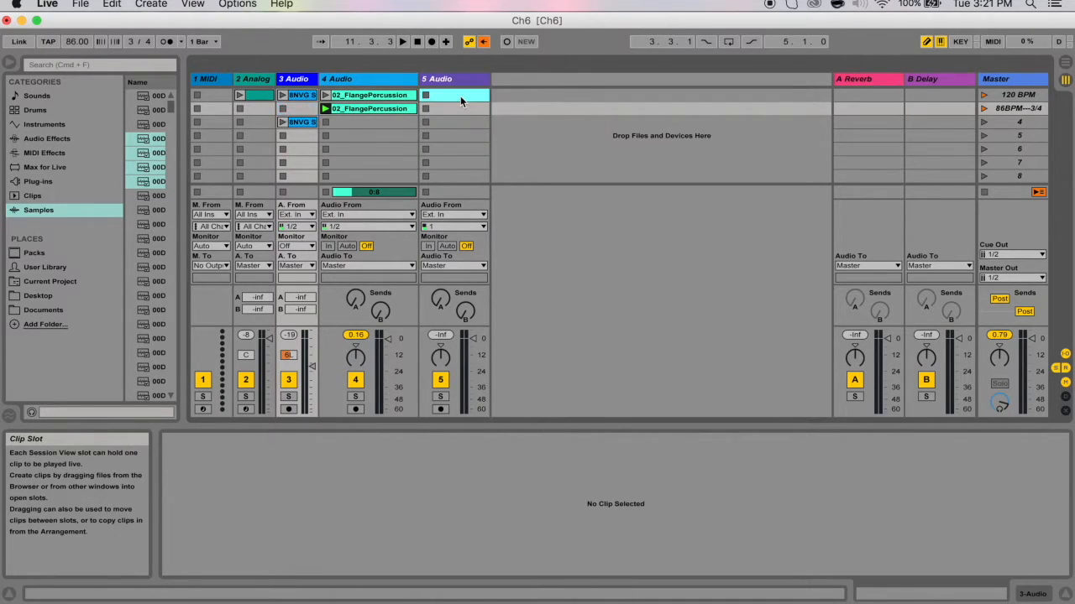
{"action": "left_click", "coordinate": [984, 108]}
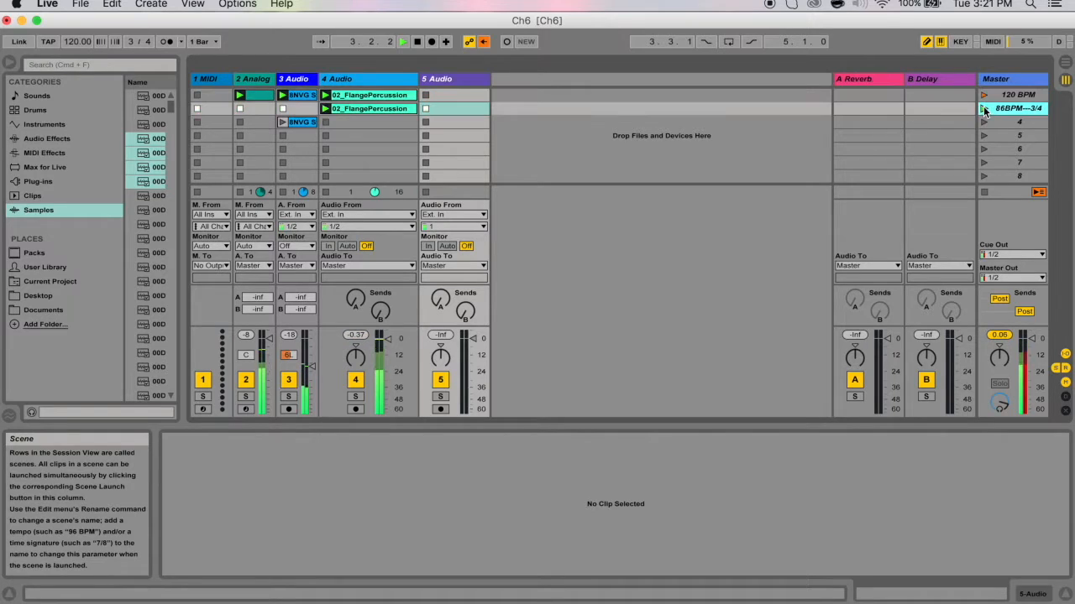
Remove the stop button from track 3's empty slot in the 86BPM---3/4 scene, and launch the 120 BPM and 86BPM---3/4 scenes in turn.
{"action": "left_click", "coordinate": [297, 110]}
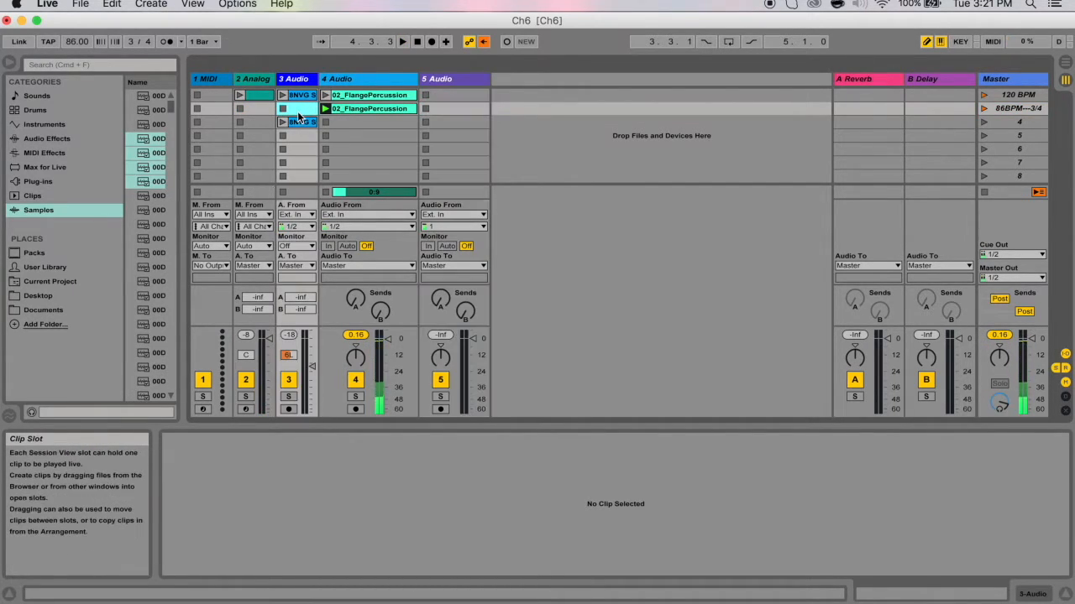
{"action": "left_click", "coordinate": [470, 95]}
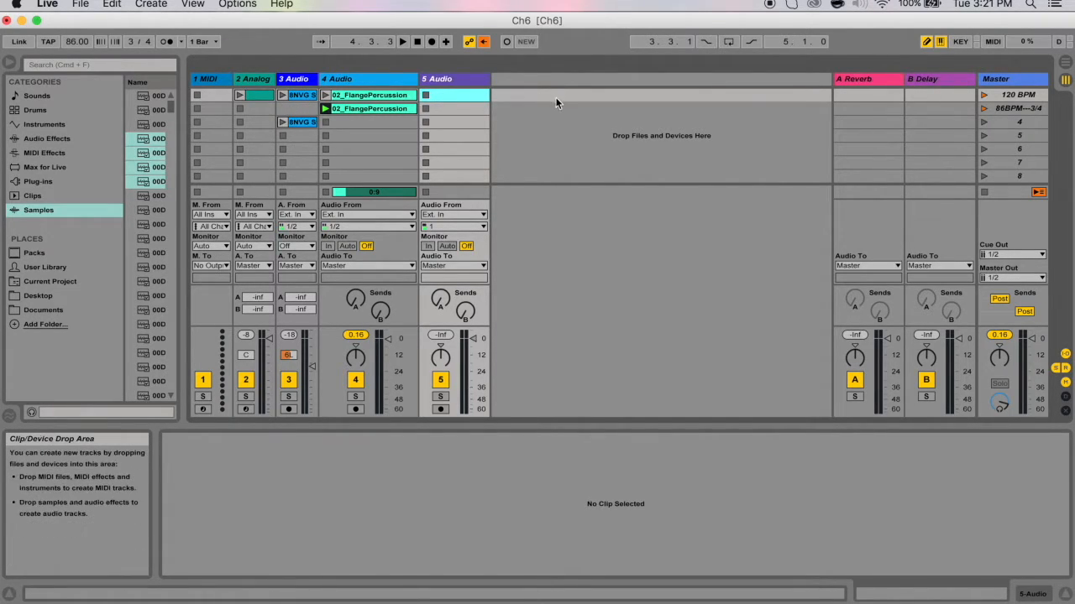
{"action": "left_click", "coordinate": [984, 94]}
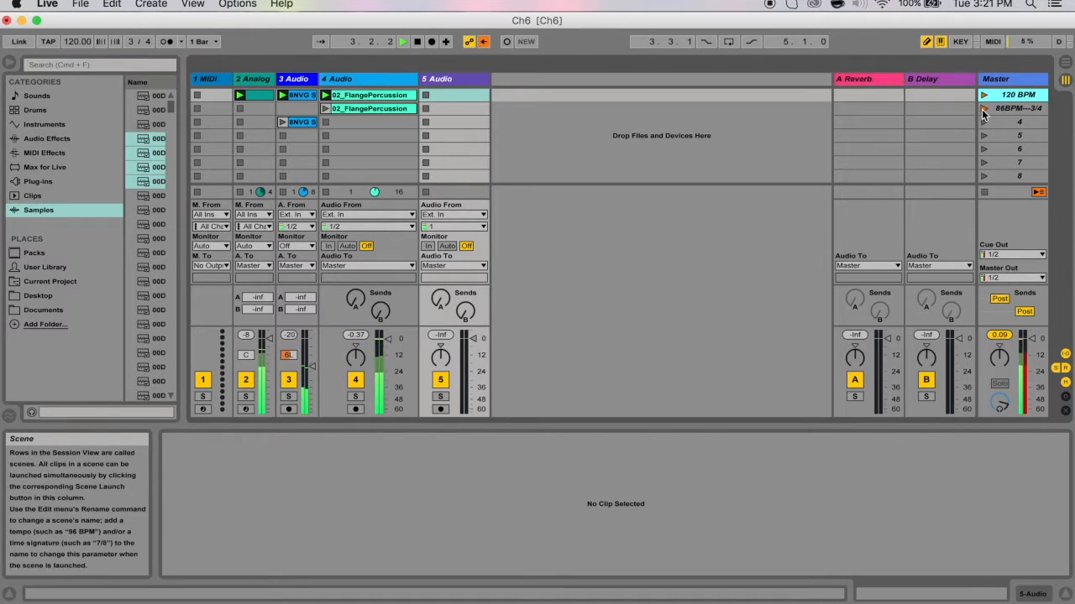
{"action": "left_click", "coordinate": [984, 111]}
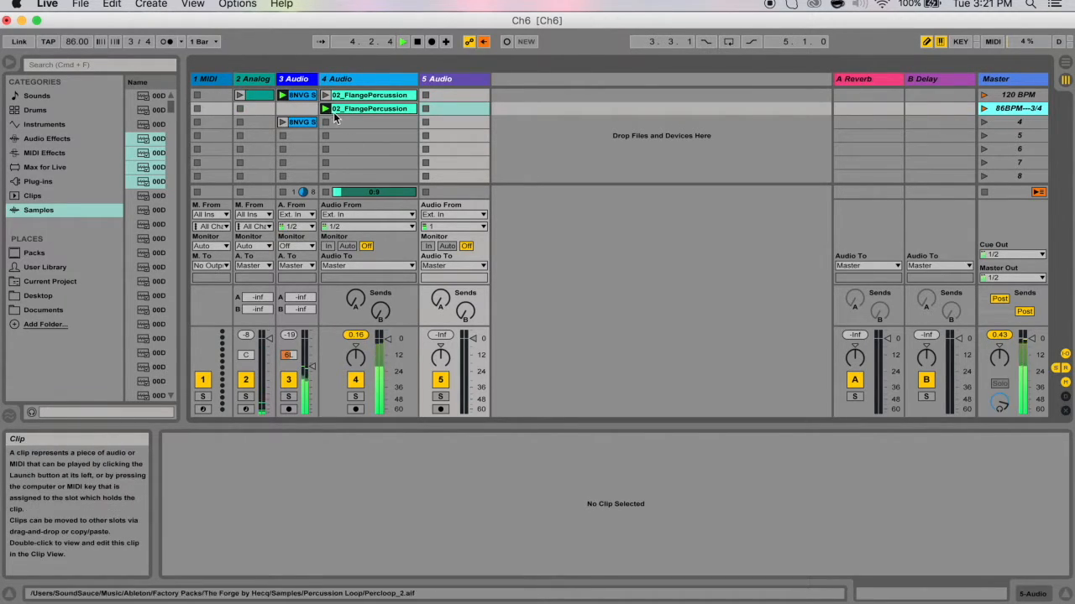
Stop playback and add the stop button back to track 3's empty slot in the 86BPM---3/4 scene.
{"action": "left_click", "coordinate": [298, 109]}
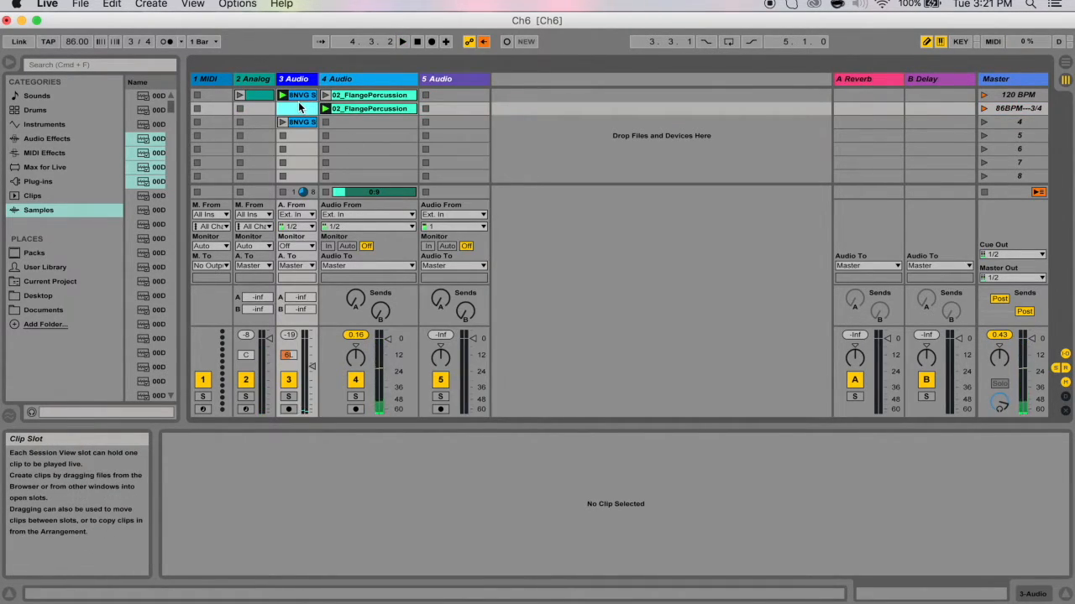
{"action": "right_click", "coordinate": [300, 107]}
{"action": "left_click", "coordinate": [312, 112]}
Cut track 4's second 02_FlangePercussion clip, paste it into track 5's first slot, and undo the move.
{"action": "left_click", "coordinate": [355, 109]}
{"action": "key", "text": "Delete"}
{"action": "left_click", "coordinate": [473, 99]}
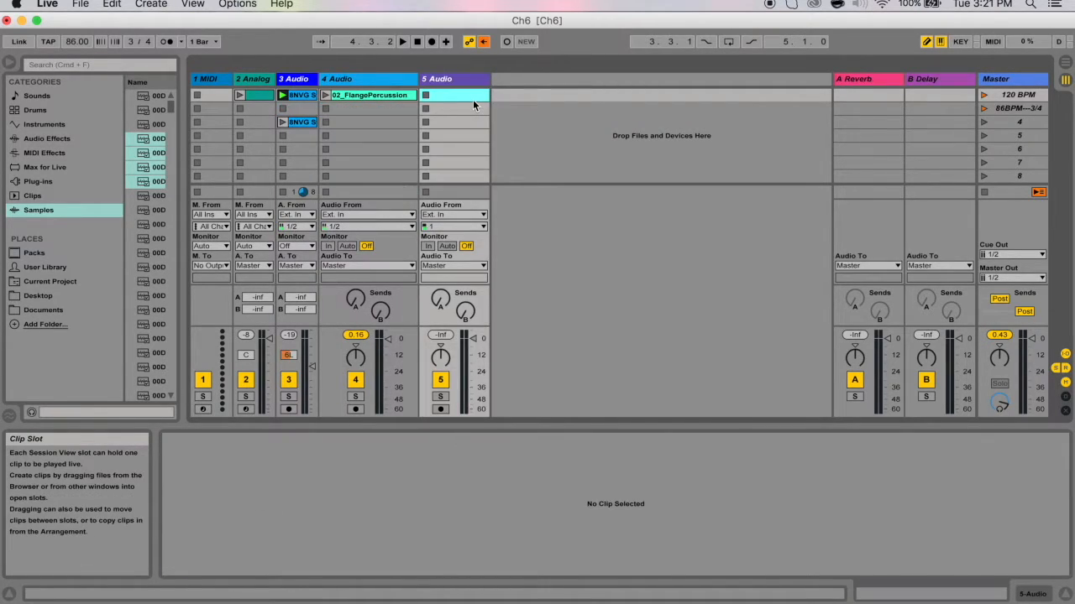
{"action": "key", "text": "super+v"}
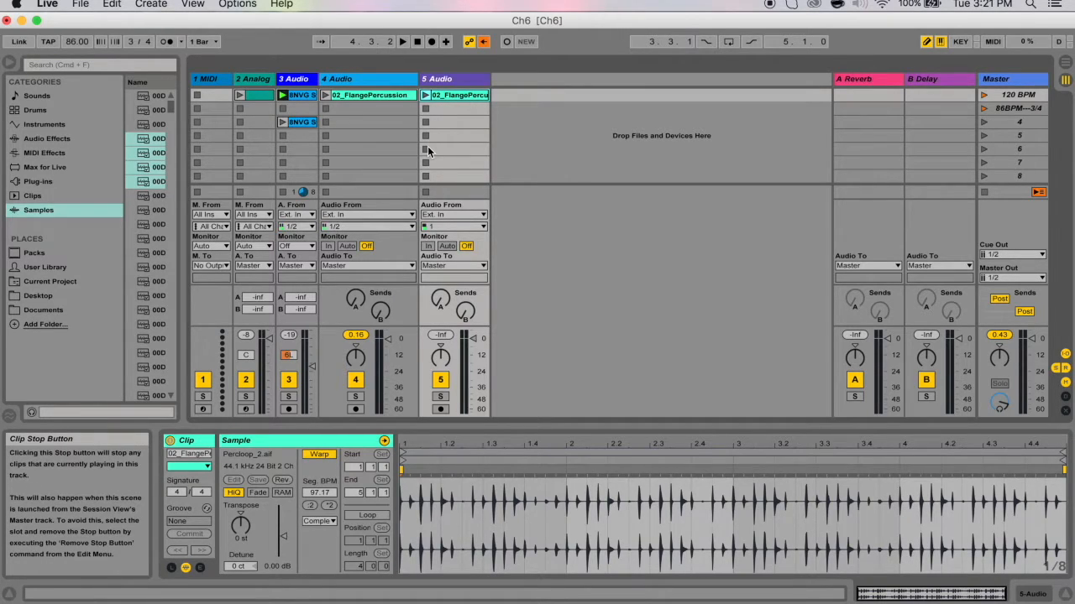
{"action": "key", "text": "super+z"}
{"action": "key", "text": "super+z"}
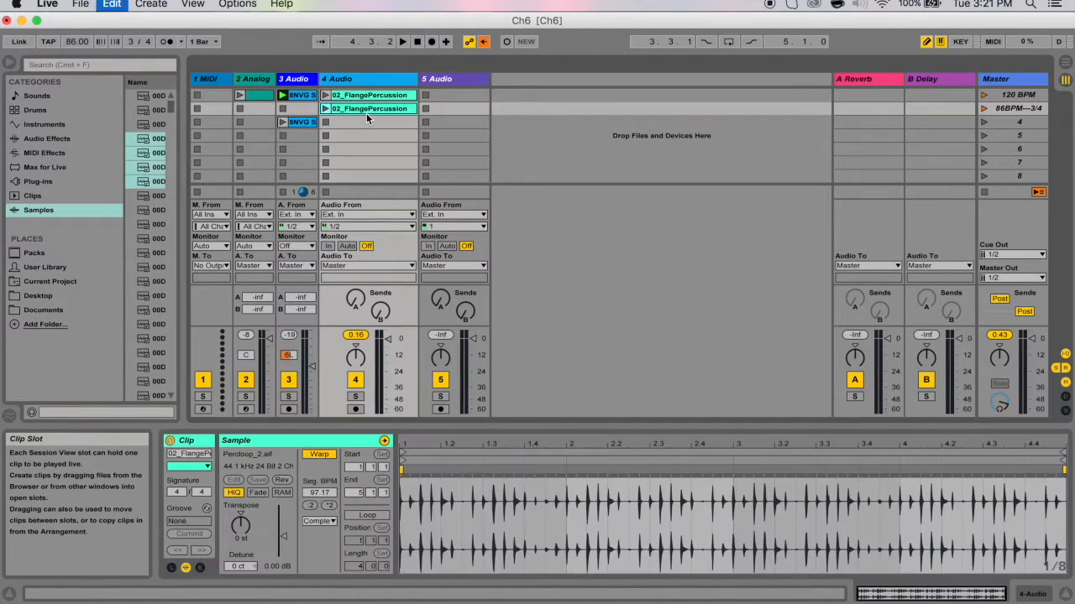
Copy track 4's second 02_FlangePercussion clip into track 5's slot in the 120 BPM scene.
{"action": "key", "text": "super+c"}
{"action": "left_click", "coordinate": [450, 94]}
{"action": "key", "text": "super+v"}
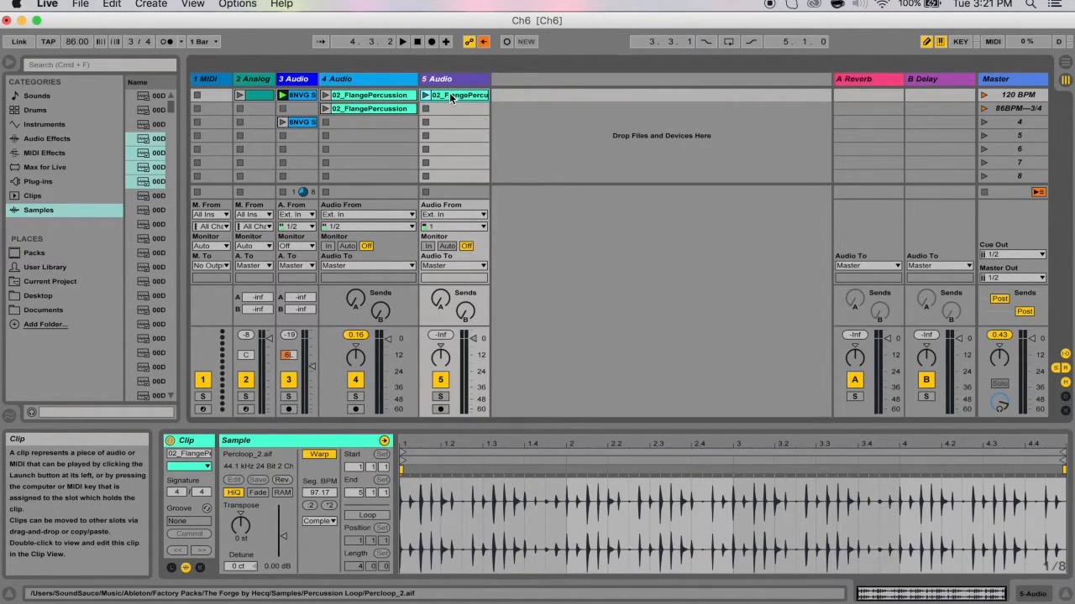
Cut the 02_FlangePercussion clip from track 4's 86BPM---3/4 slot and paste it into track 5's slot in scene 4.
{"action": "left_click", "coordinate": [403, 119]}
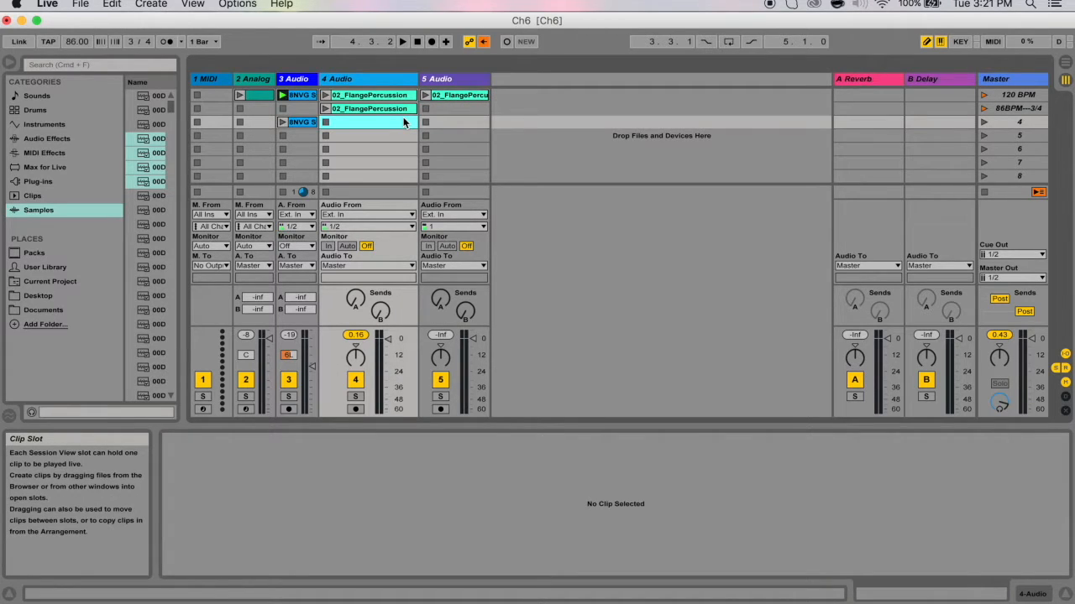
{"action": "left_click", "coordinate": [401, 109]}
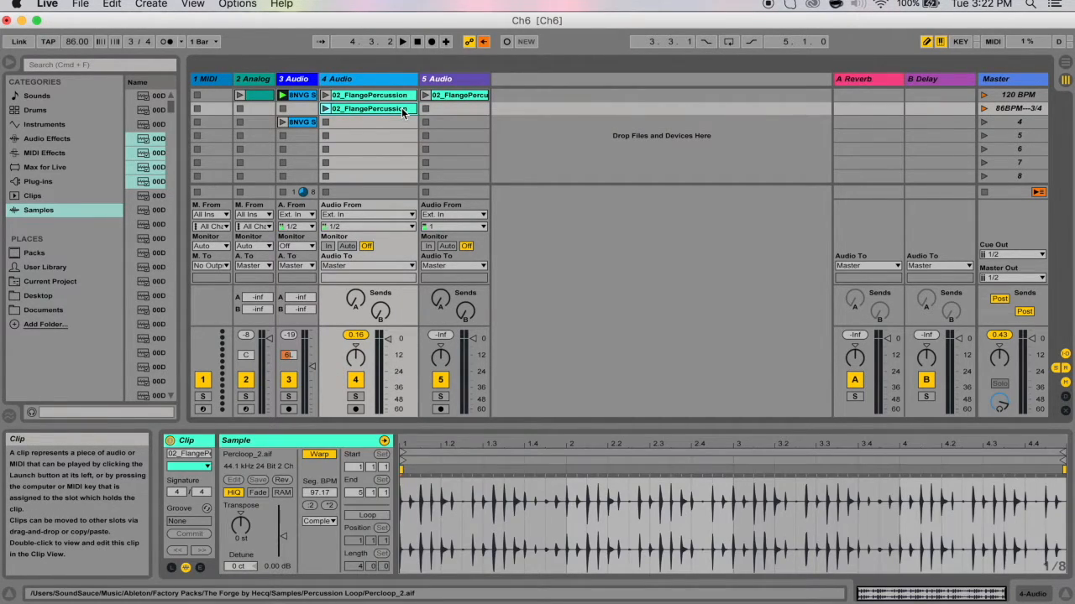
{"action": "key", "text": "Delete"}
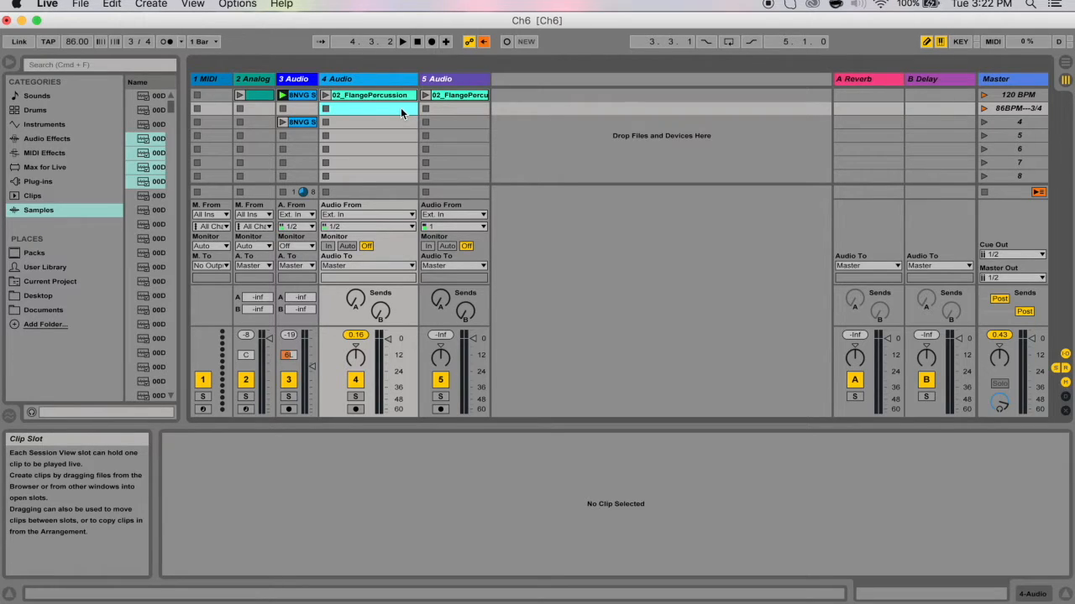
{"action": "left_click", "coordinate": [445, 123]}
{"action": "key", "text": "super+v"}
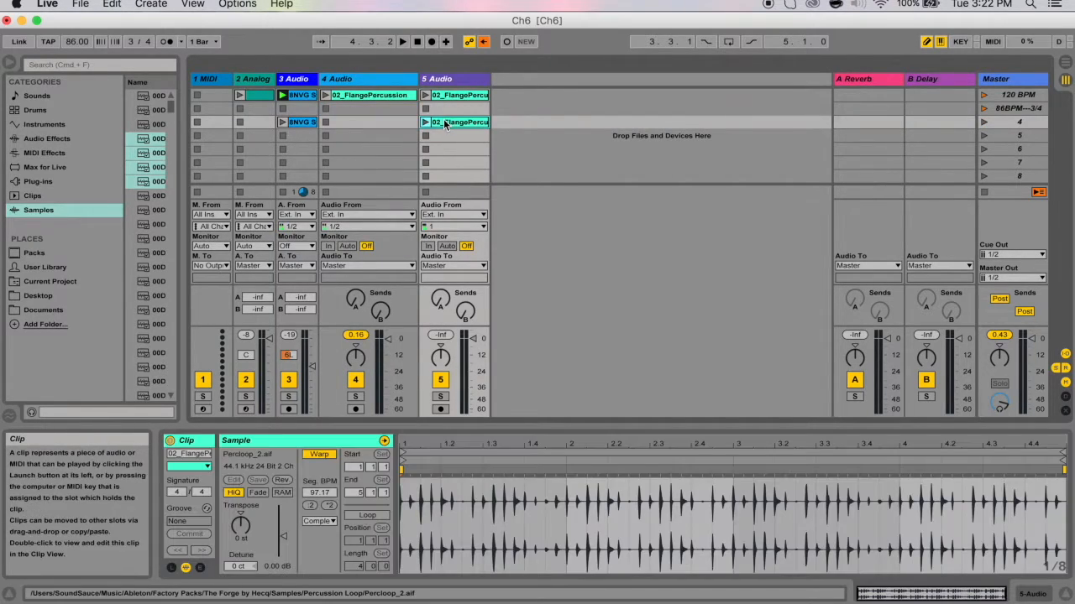
Try pasting track 4's first 02_FlangePercussion clip into track 5's slot in scene 6, and undo the clip moves and copies on both tracks.
{"action": "left_click", "coordinate": [383, 94]}
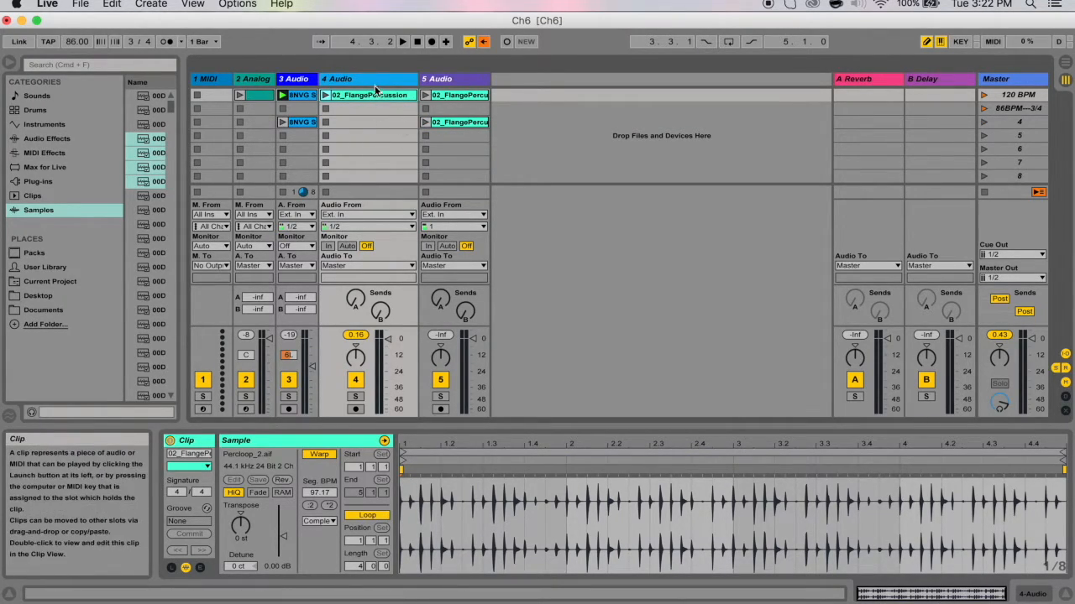
{"action": "left_click", "coordinate": [443, 153]}
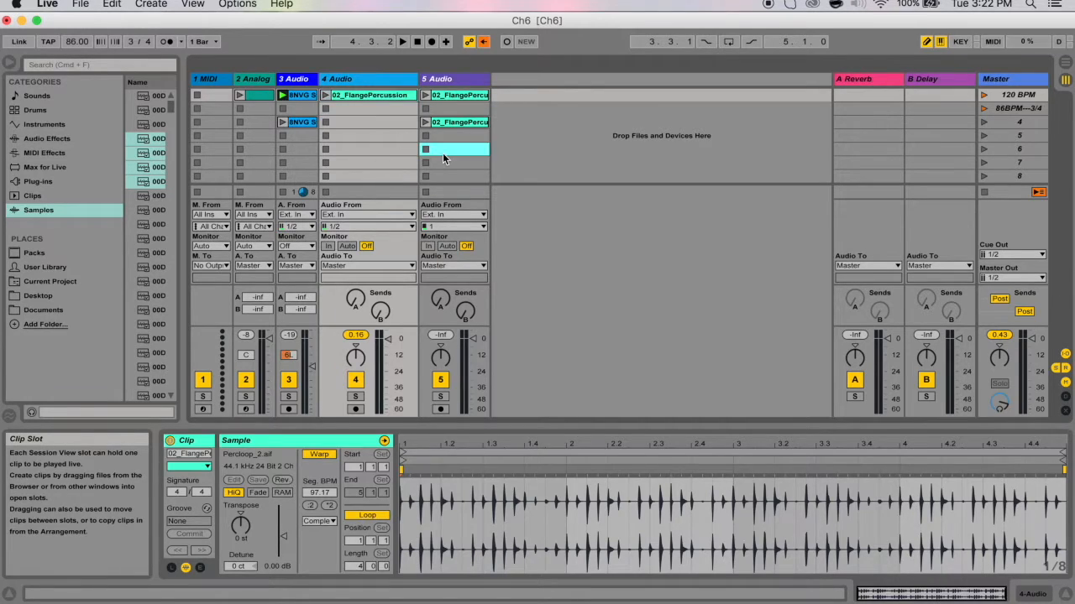
{"action": "key", "text": "super+v"}
{"action": "key", "text": "super+z"}
{"action": "key", "text": "super+z"}
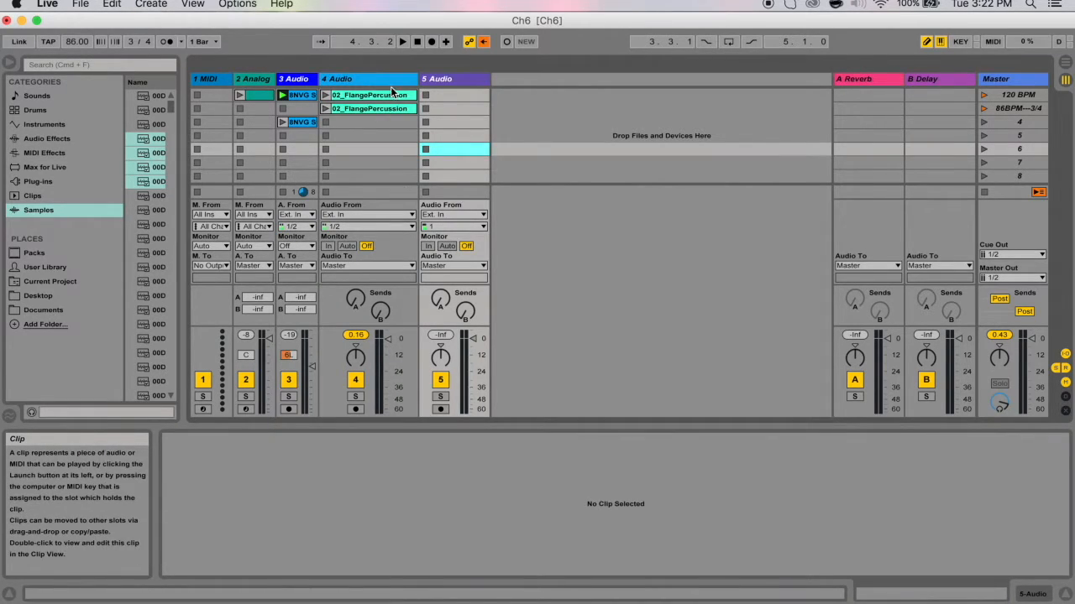
Duplicate track 4's second 02_FlangePercussion clip into scenes 4 and 5, and clear every clip on the track except the first.
{"action": "left_click", "coordinate": [390, 117]}
{"action": "left_click", "coordinate": [391, 86]}
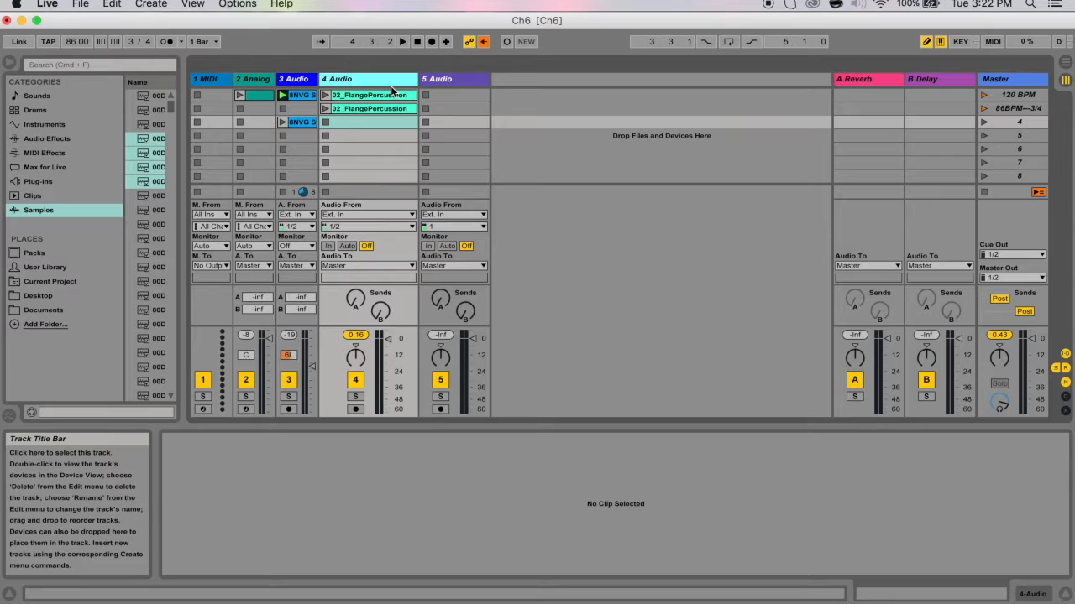
{"action": "left_click", "coordinate": [383, 147]}
{"action": "left_click", "coordinate": [379, 109]}
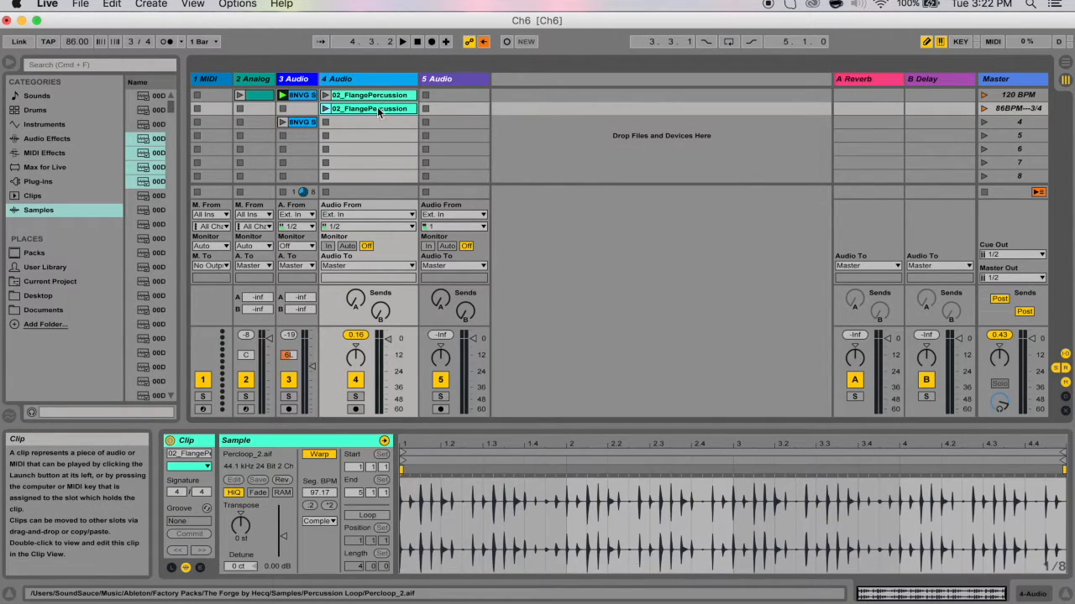
{"action": "key", "text": "super+d"}
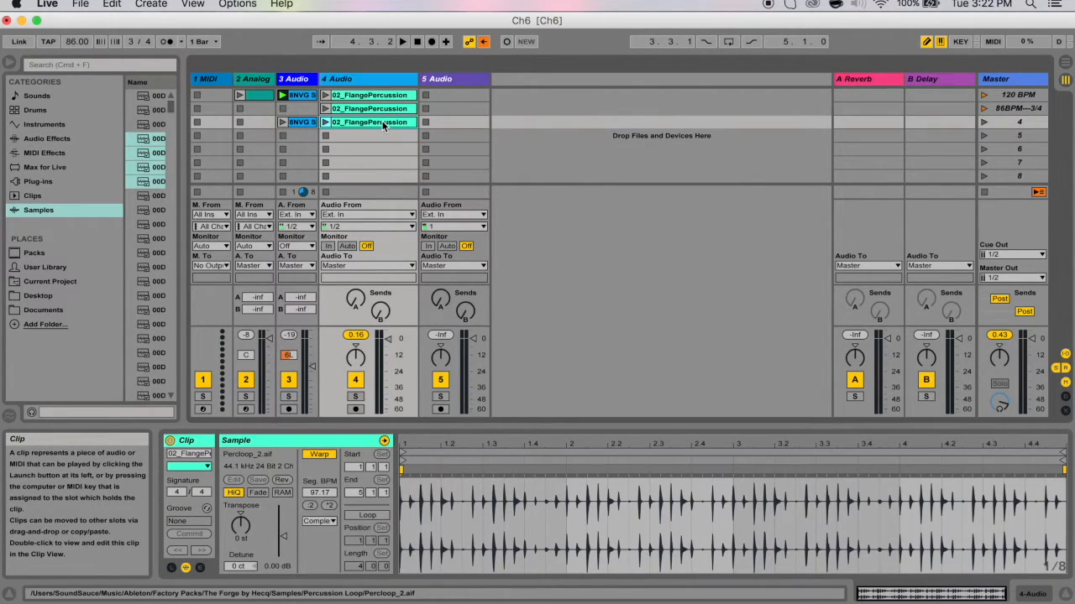
{"action": "key", "text": "super+d"}
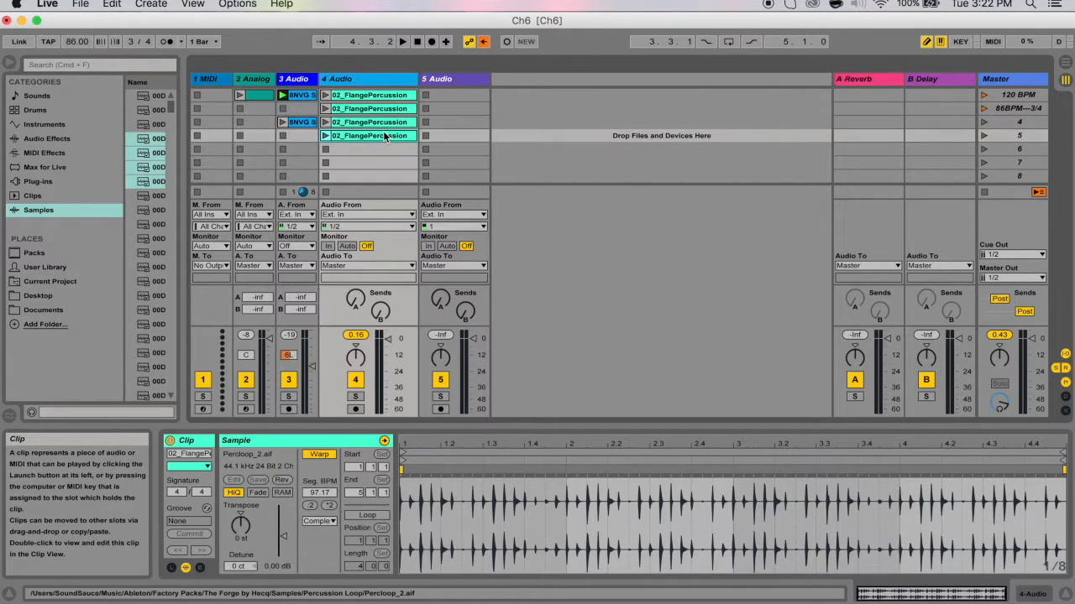
{"action": "left_click_drag", "start_coordinate": [383, 139], "coordinate": [392, 152]}
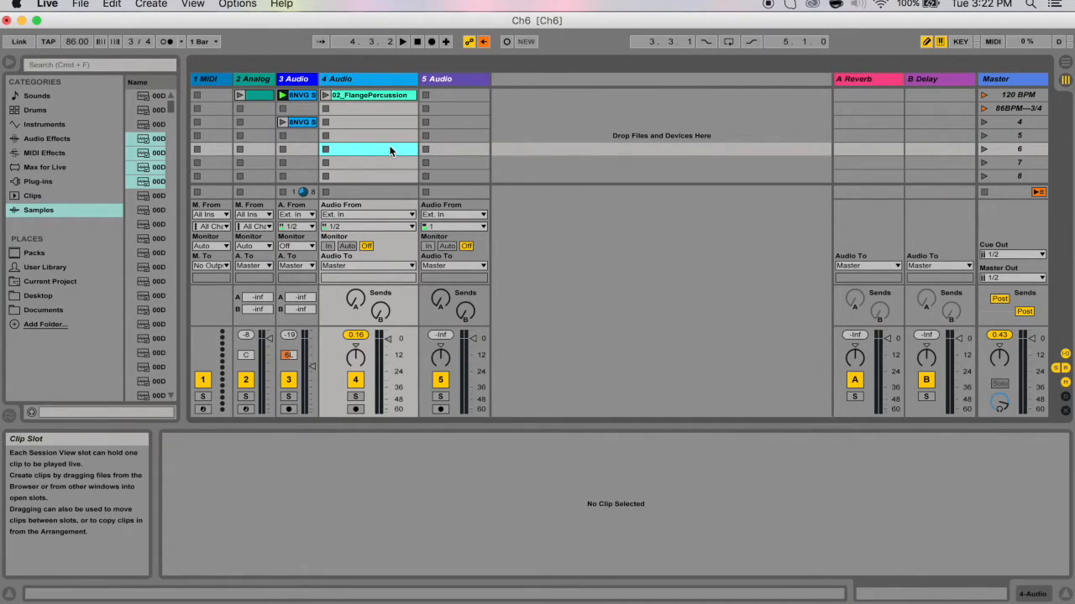
Insert an empty scene directly below the 120 BPM scene.
{"action": "left_click", "coordinate": [215, 95]}
{"action": "left_click", "coordinate": [150, 4]}
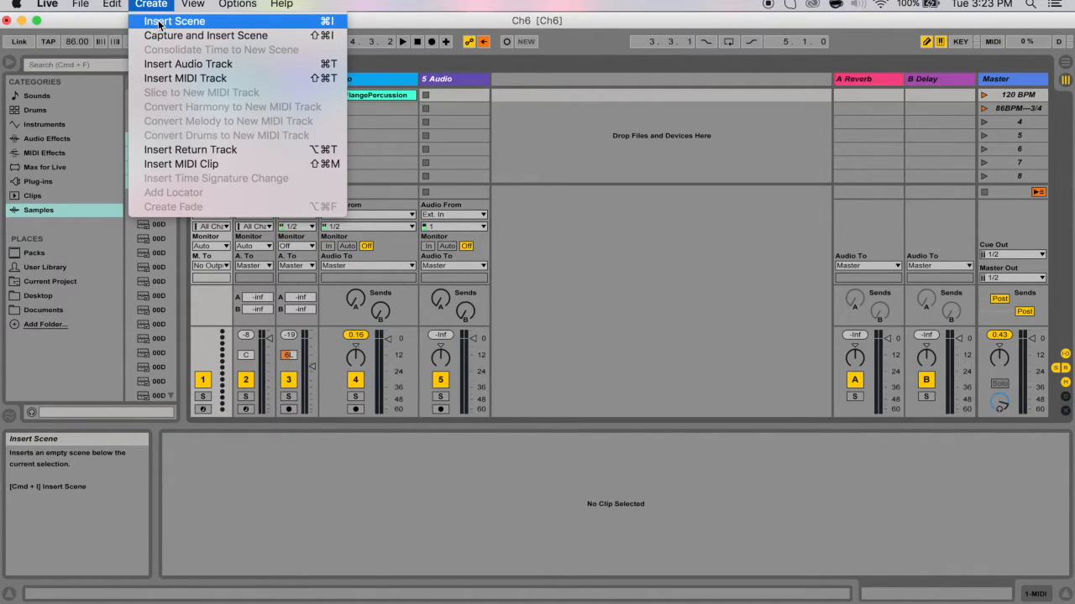
{"action": "left_click", "coordinate": [159, 22]}
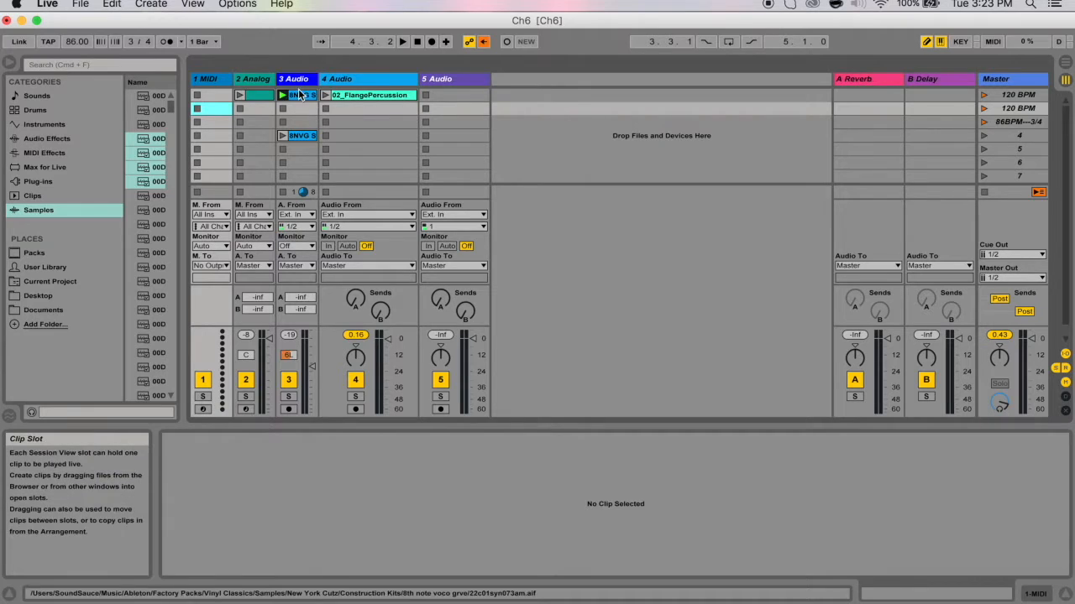
Launch the first 120 BPM scene to play its clips on tracks 2, 3 and 4.
{"action": "left_click", "coordinate": [221, 90]}
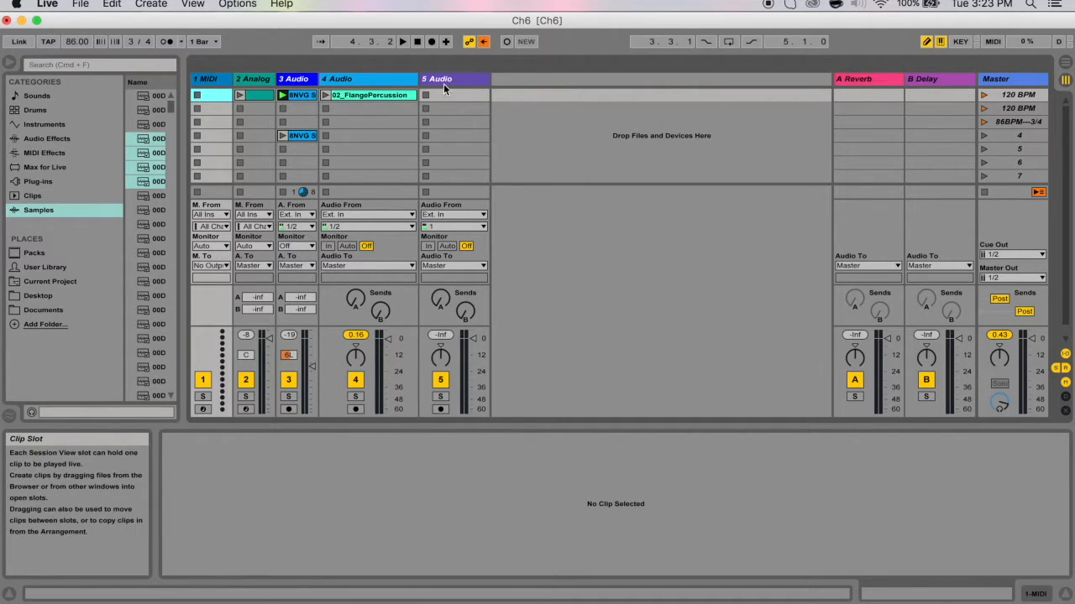
{"action": "left_click", "coordinate": [470, 94]}
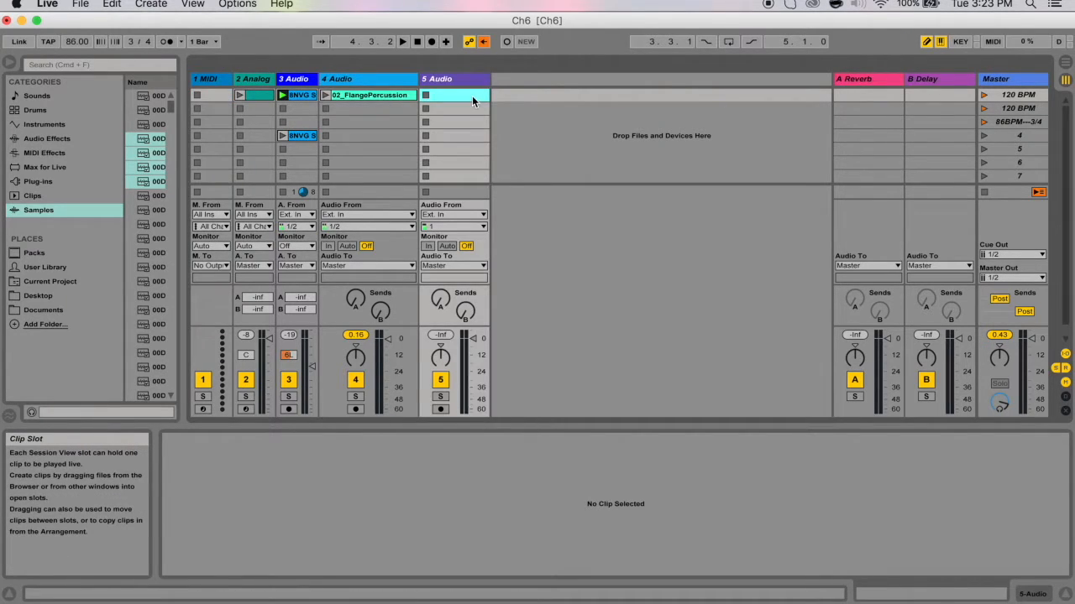
{"action": "left_click", "coordinate": [984, 95]}
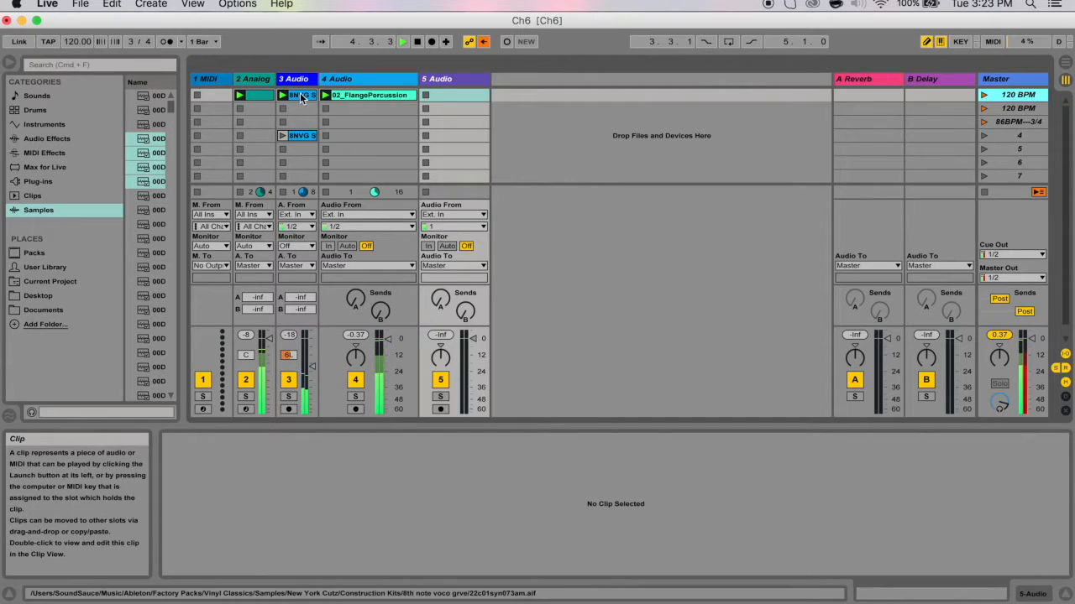
Capture the currently playing clips into a new scene inserted below scene 6.
{"action": "left_click", "coordinate": [462, 122]}
{"action": "left_click", "coordinate": [448, 161]}
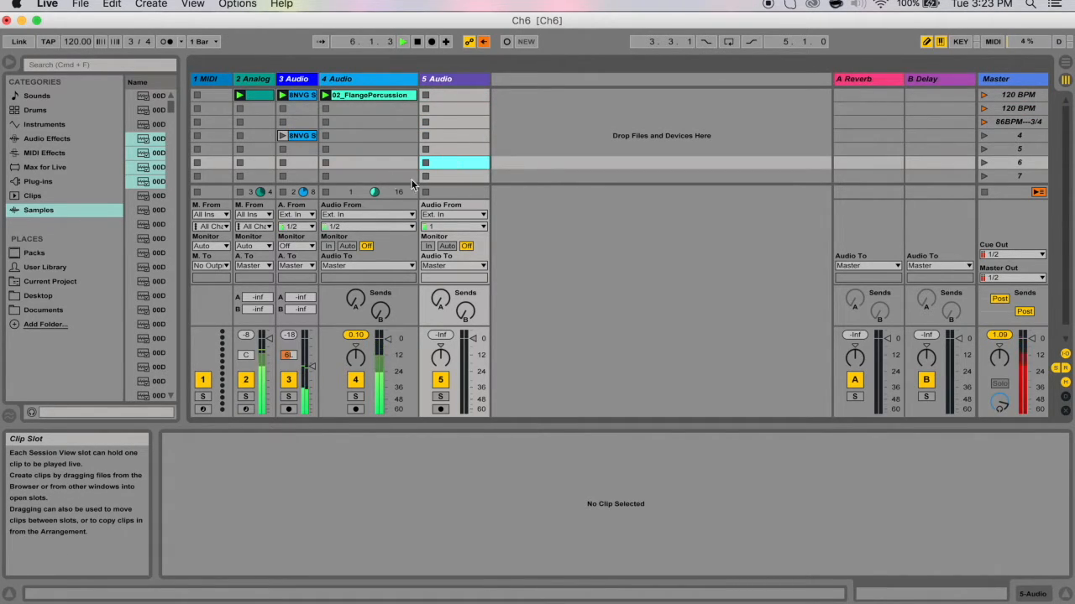
{"action": "left_click", "coordinate": [160, 4]}
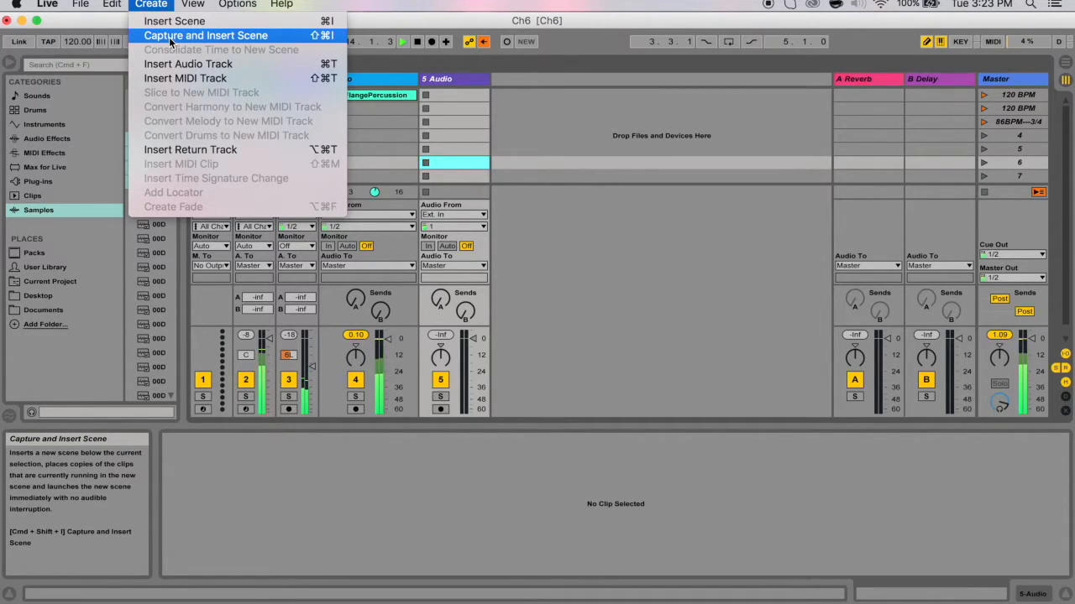
{"action": "left_click", "coordinate": [177, 35]}
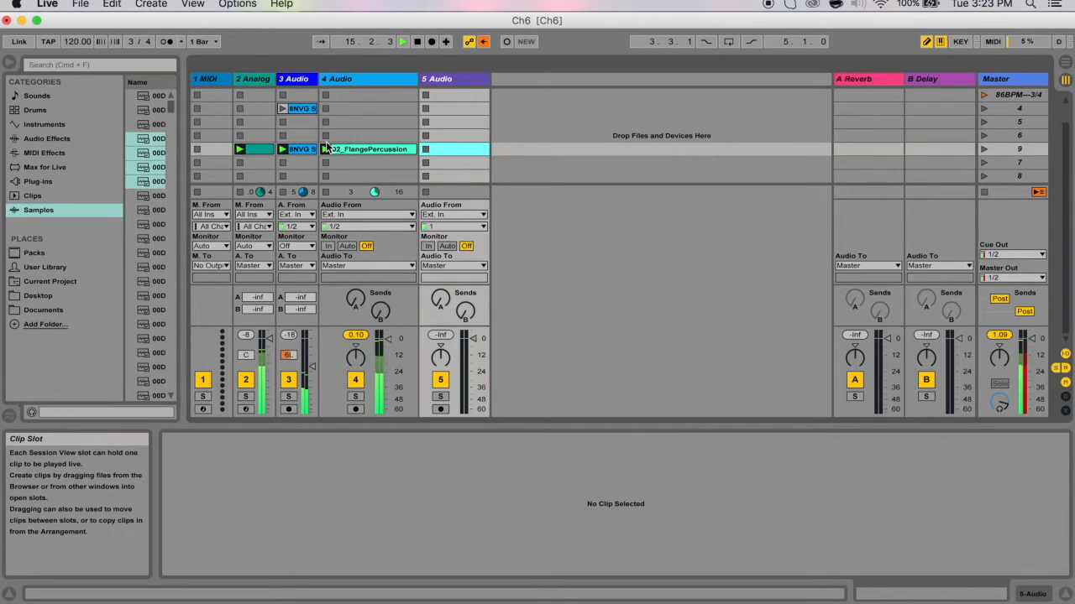
{"action": "scroll", "coordinate": [368, 135], "scroll_direction": "up", "scroll_amount": 2}
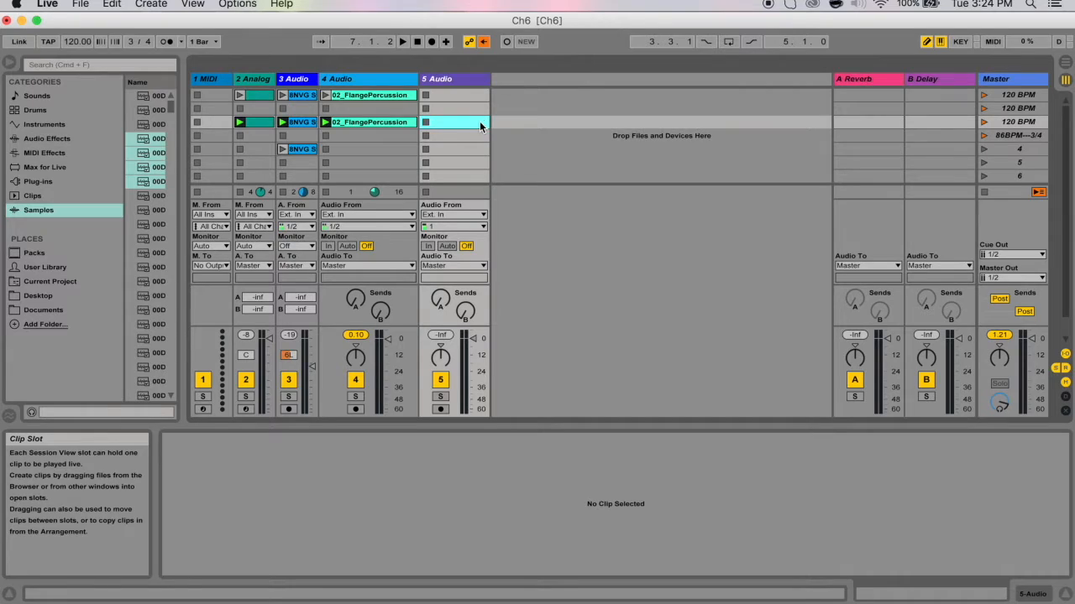
Start recording into the Arrangement while launching the first-row clips on tracks 4 and 3, followed by the first 120 BPM scene.
{"action": "left_click", "coordinate": [565, 153]}
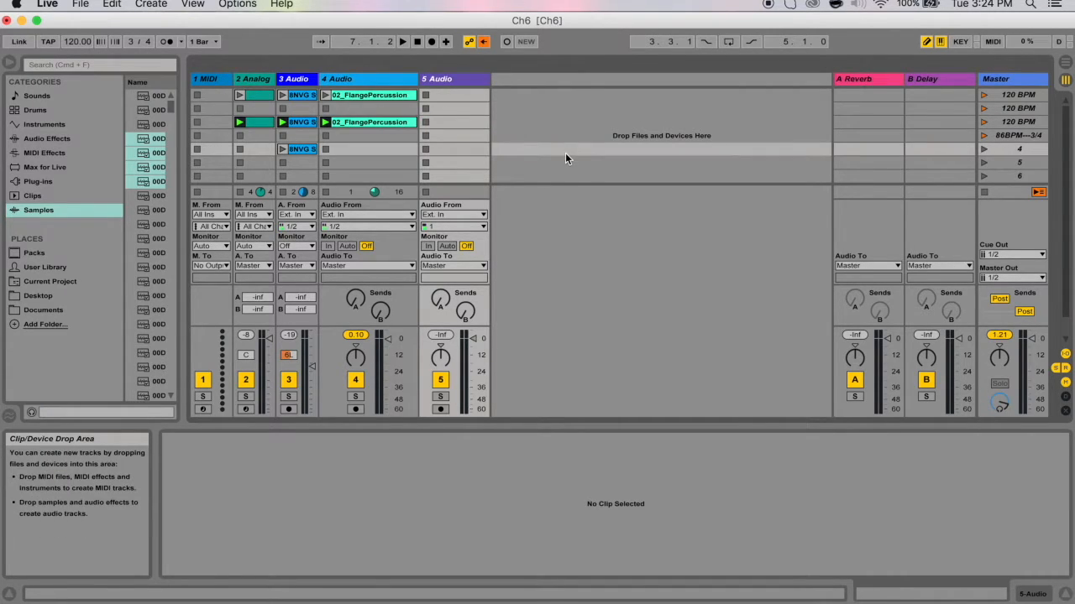
{"action": "left_click", "coordinate": [431, 41]}
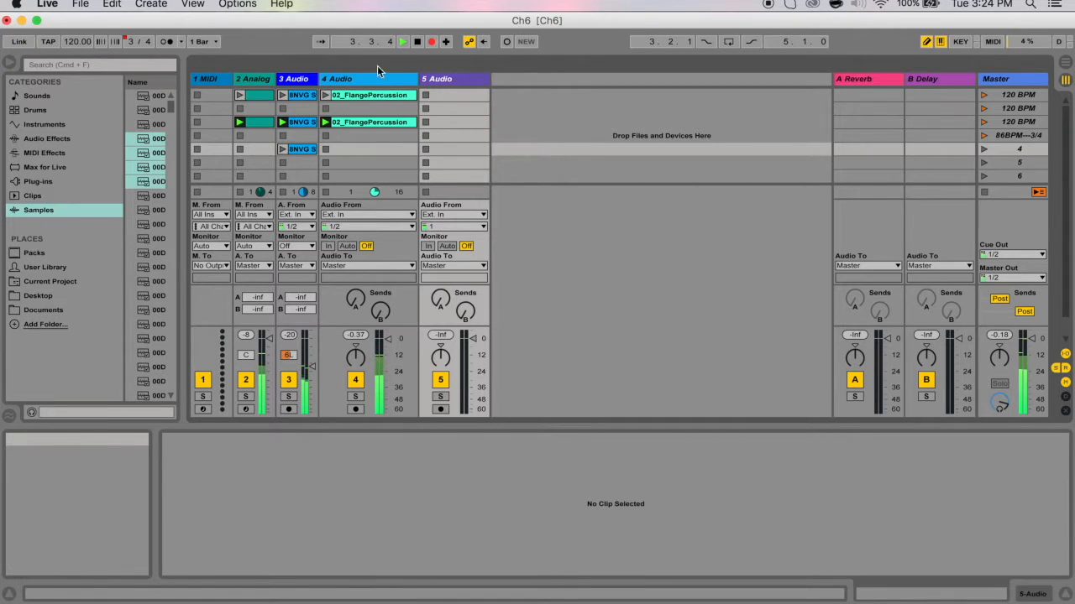
{"action": "left_click", "coordinate": [328, 97]}
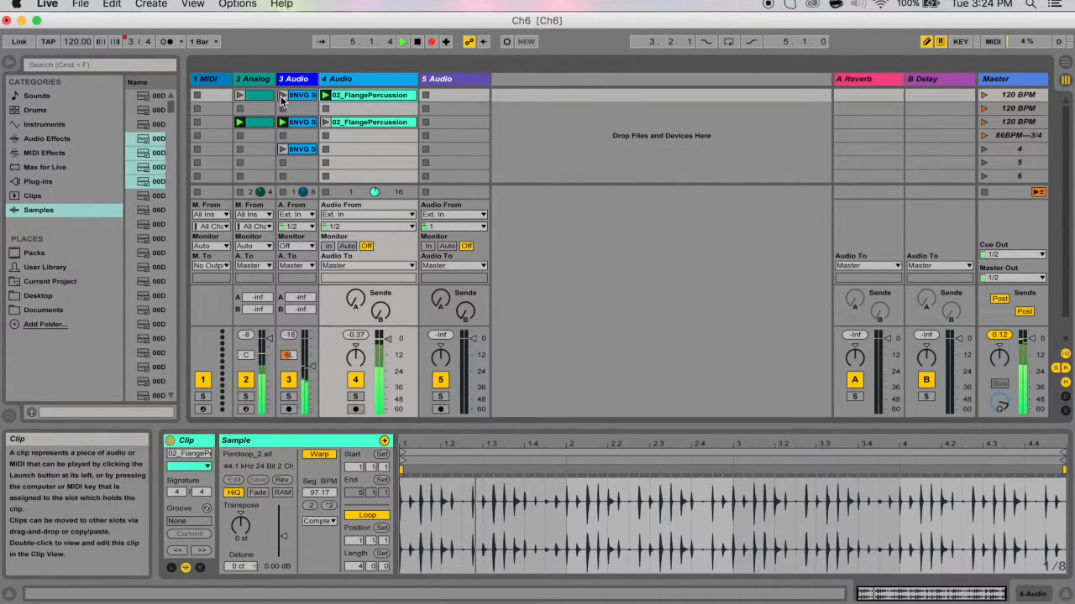
{"action": "left_click", "coordinate": [283, 97]}
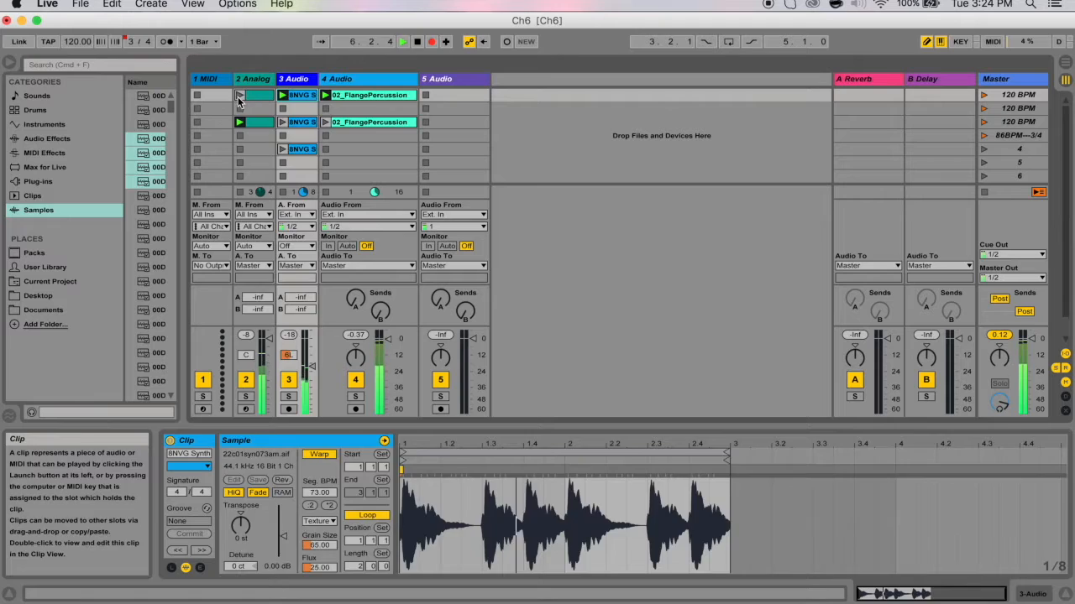
{"action": "left_click", "coordinate": [984, 95]}
Launch track 4's second 02_FlangePercussion clip during the recording, check it in the Arrangement, and stop with the song position returned to 1.1.1.
{"action": "key", "text": "Tab"}
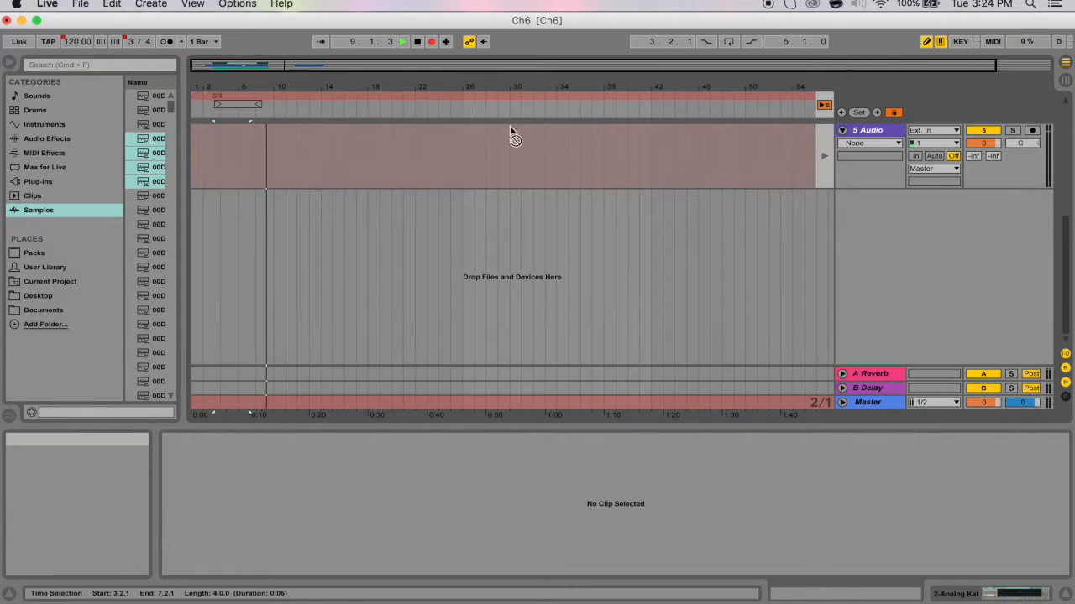
{"action": "key", "text": "Tab"}
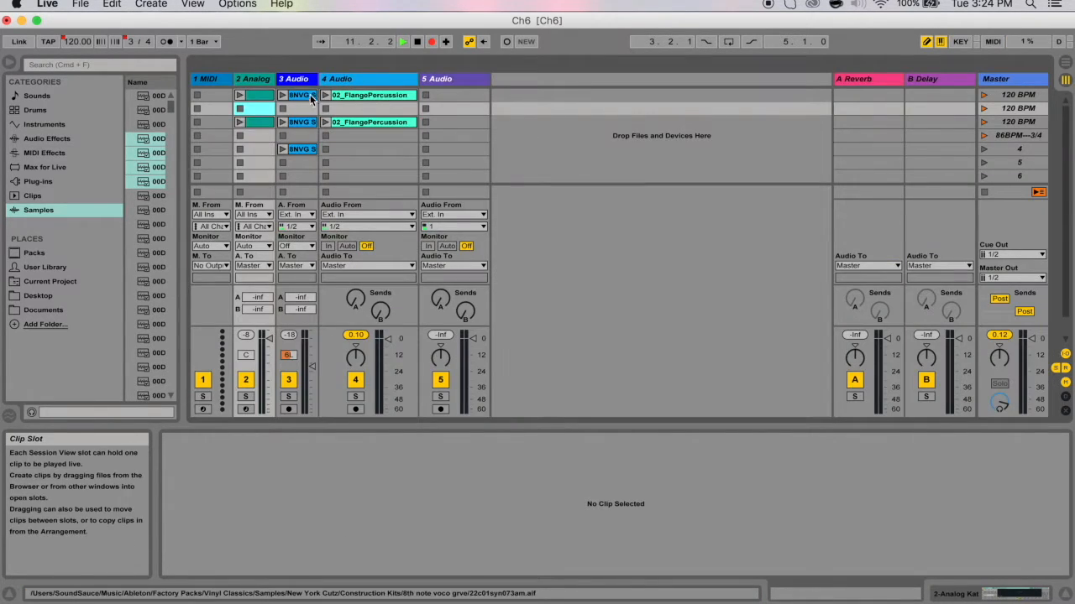
{"action": "left_click", "coordinate": [327, 122]}
{"action": "key", "text": "Tab"}
{"action": "left_click_drag", "start_coordinate": [326, 122], "coordinate": [319, 272]}
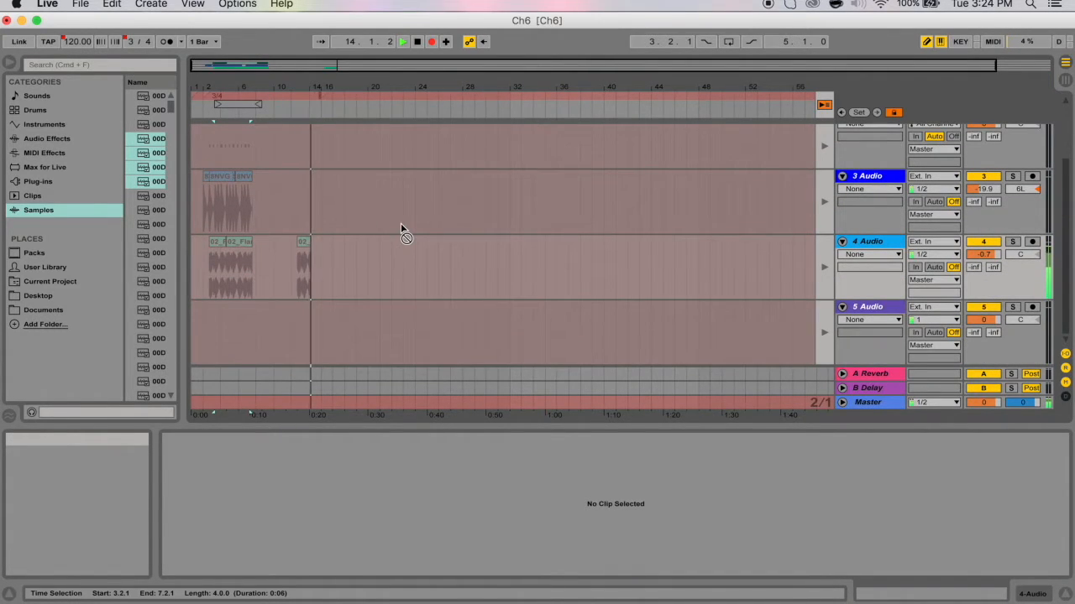
{"action": "left_click", "coordinate": [418, 42]}
{"action": "left_click", "coordinate": [419, 48]}
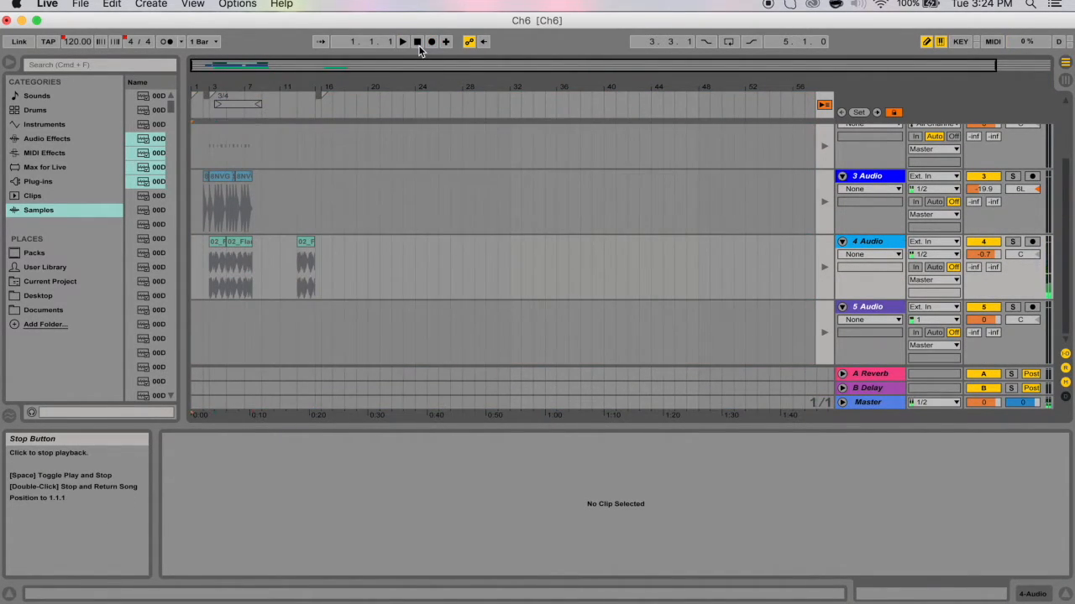
Lower track 5's volume to -13 dB, and record track 4's volume fader moves into the Arrangement as automation.
{"action": "key", "text": "Tab"}
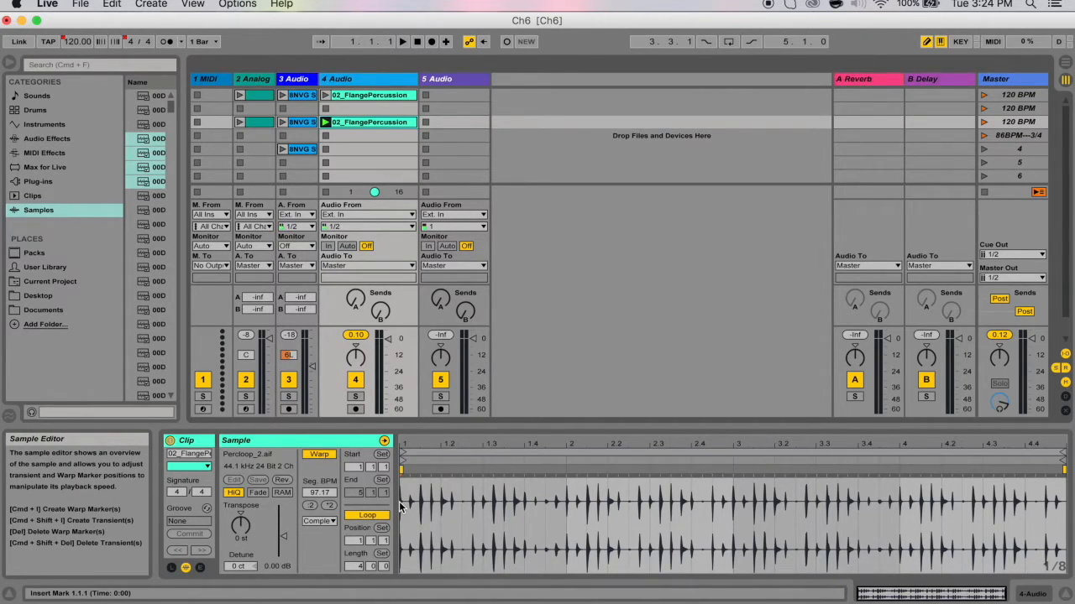
{"action": "left_click_drag", "start_coordinate": [475, 339], "coordinate": [475, 354]}
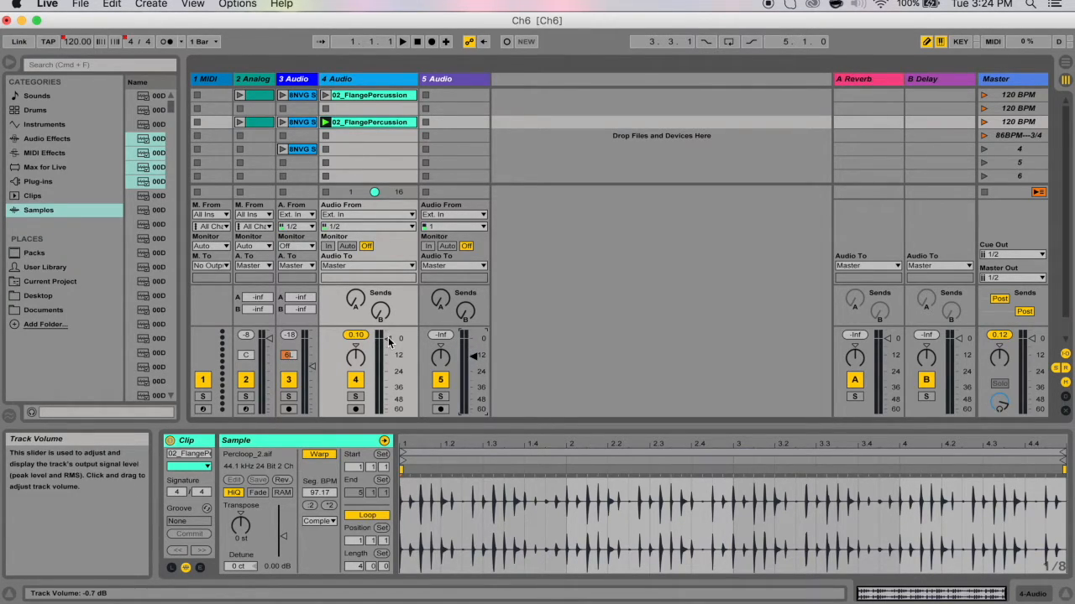
{"action": "left_click", "coordinate": [431, 44]}
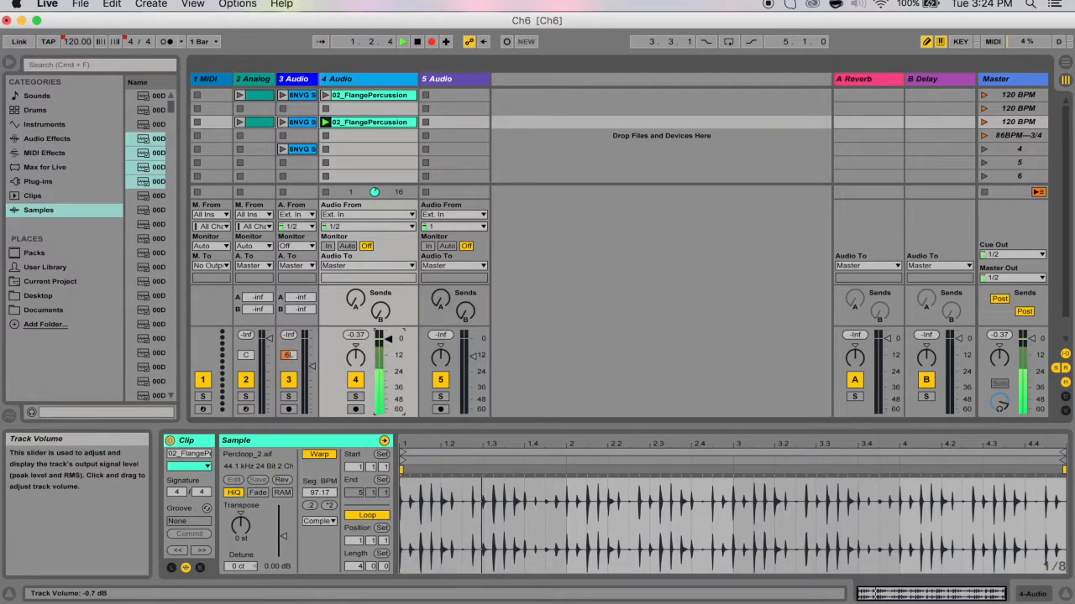
{"action": "key", "text": "Tab"}
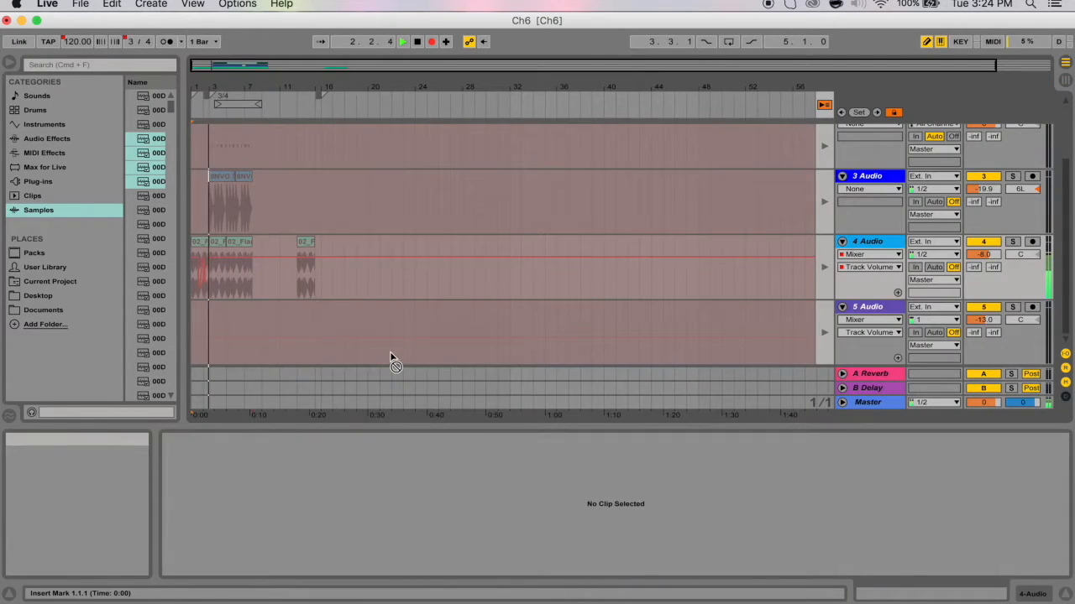
{"action": "key", "text": "space"}
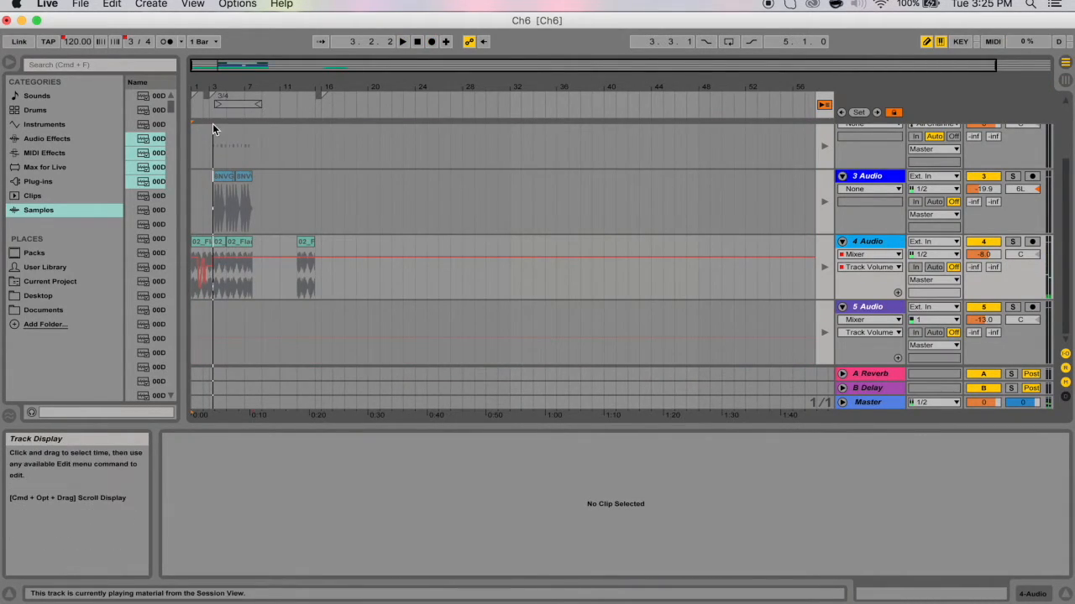
{"action": "mouse_move", "coordinate": [233, 81]}
{"action": "left_mouse_down"}
{"action": "mouse_move", "coordinate": [470, 503]}
{"action": "mouse_move", "coordinate": [613, 512]}
{"action": "left_mouse_up"}
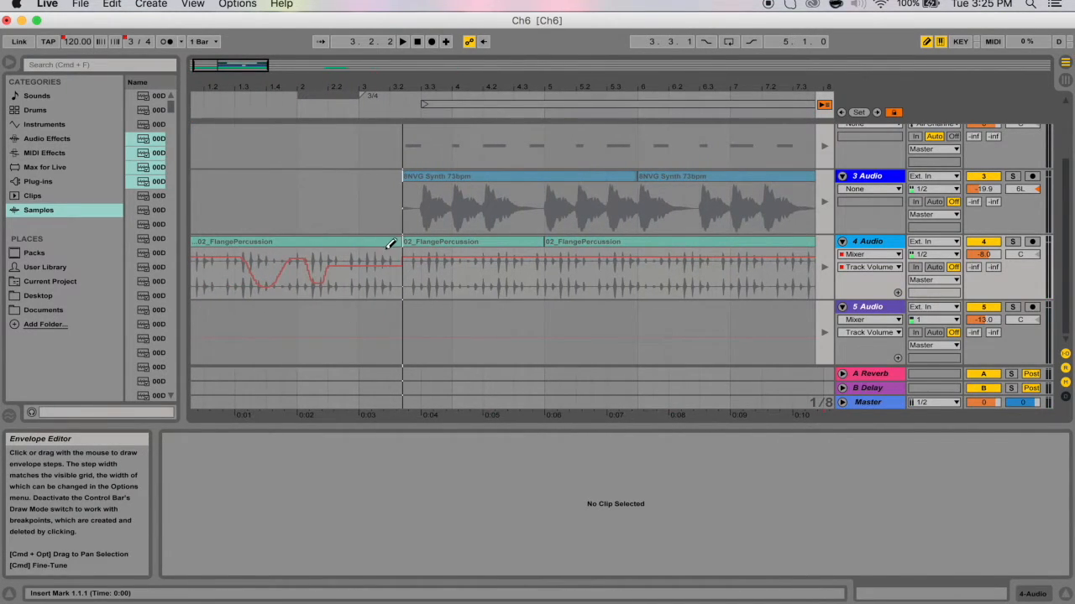
Lower track 5's volume to -19 dB, and launch the first 120 BPM scene to record its clips into the Arrangement.
{"action": "key", "text": "Tab"}
{"action": "left_click_drag", "start_coordinate": [473, 358], "coordinate": [474, 365]}
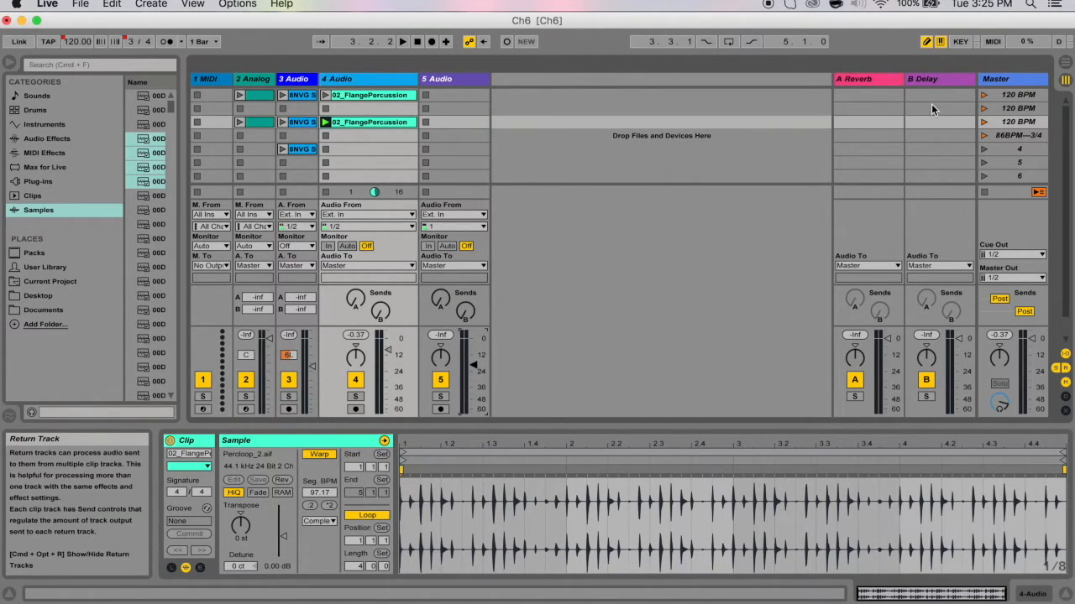
{"action": "left_click", "coordinate": [989, 93]}
{"action": "key", "text": "Tab"}
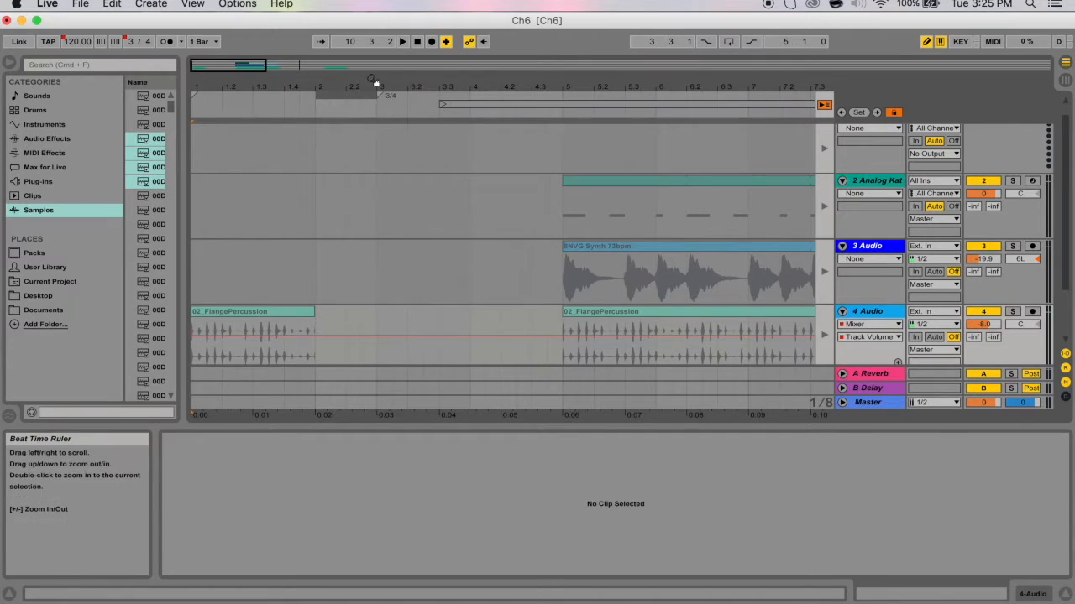
{"action": "scroll", "coordinate": [486, 171], "scroll_direction": "right", "scroll_amount": 10}
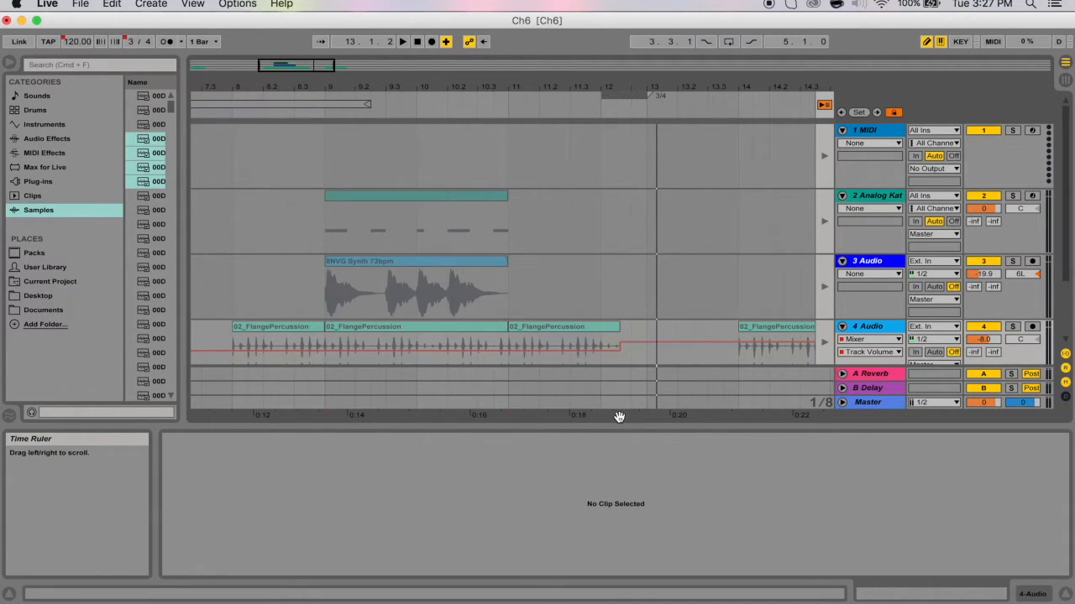
Play the Arrangement from bar 9, and stop all clips from the Session View.
{"action": "left_click", "coordinate": [289, 111]}
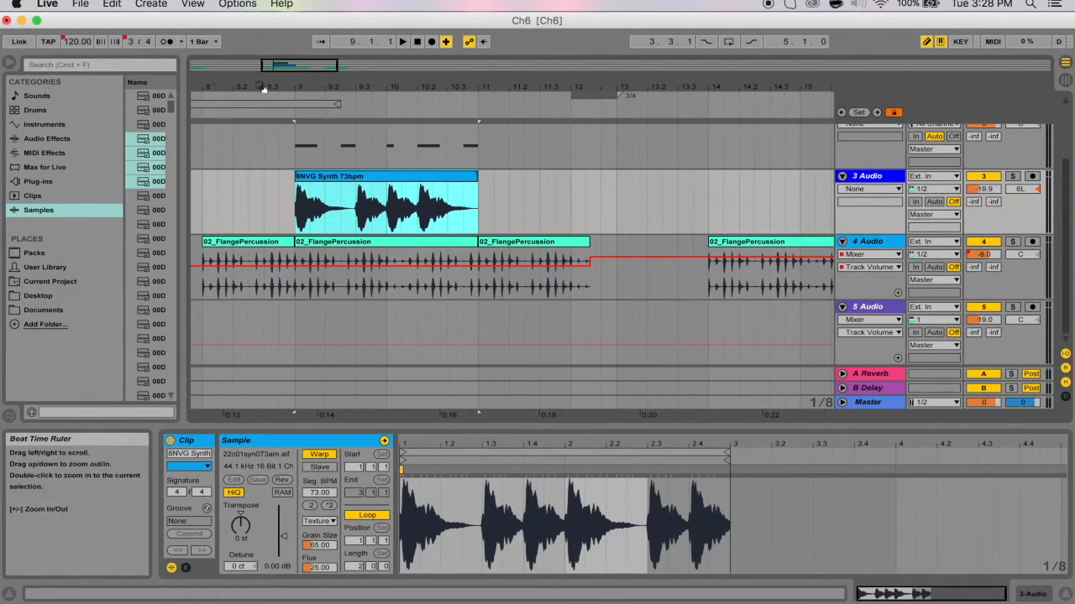
{"action": "key", "text": "space"}
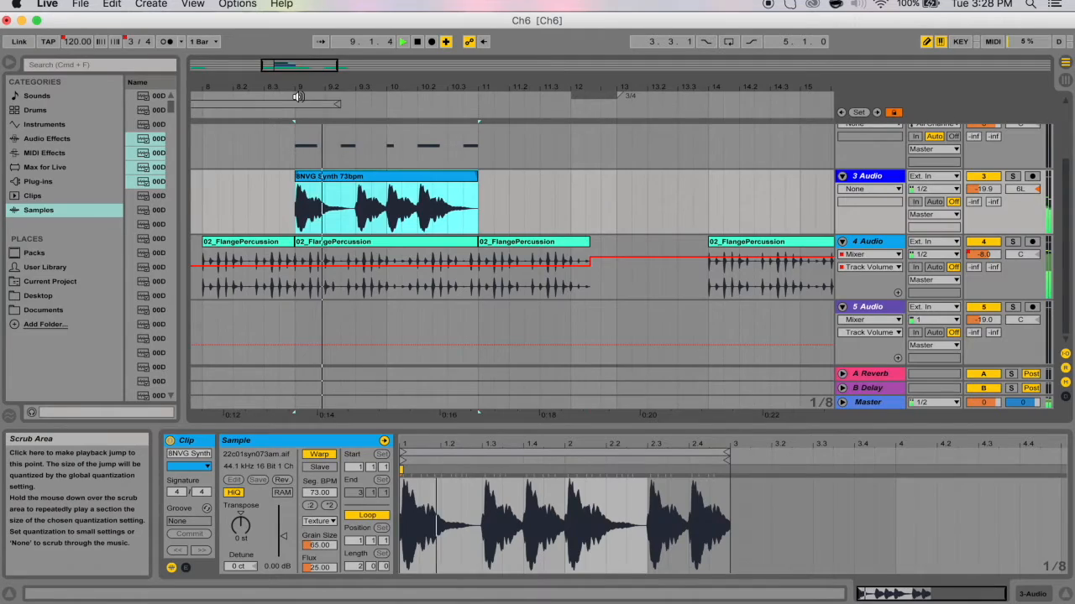
{"action": "key", "text": "Tab"}
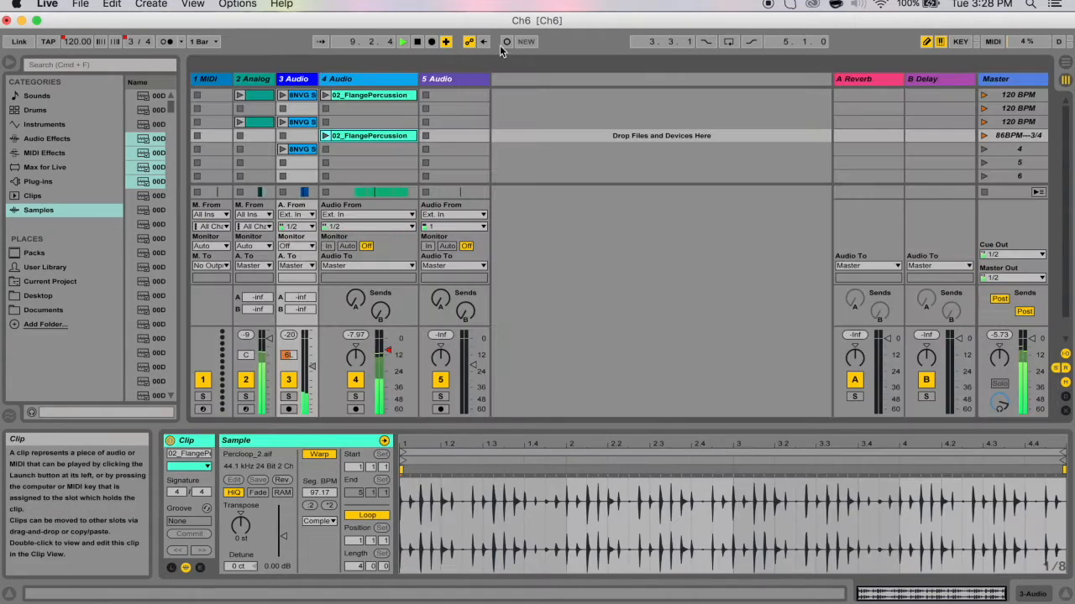
{"action": "left_click", "coordinate": [986, 191]}
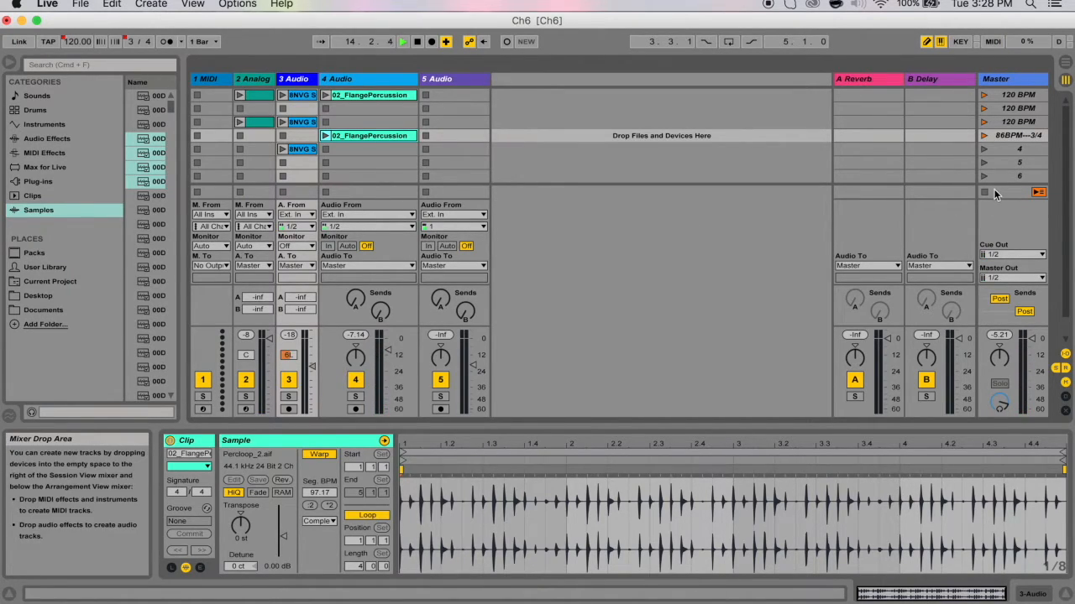
Resume Arrangement playback from around bar 8, compare it in both views, and stop all clips again.
{"action": "key", "text": "Tab"}
{"action": "left_click", "coordinate": [516, 118]}
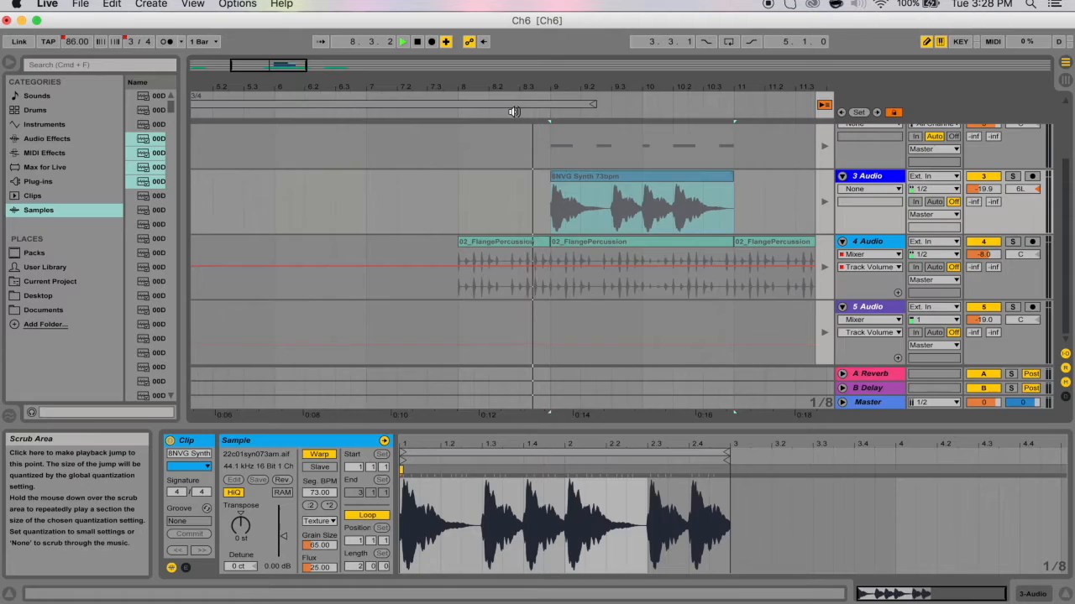
{"action": "key", "text": "Tab"}
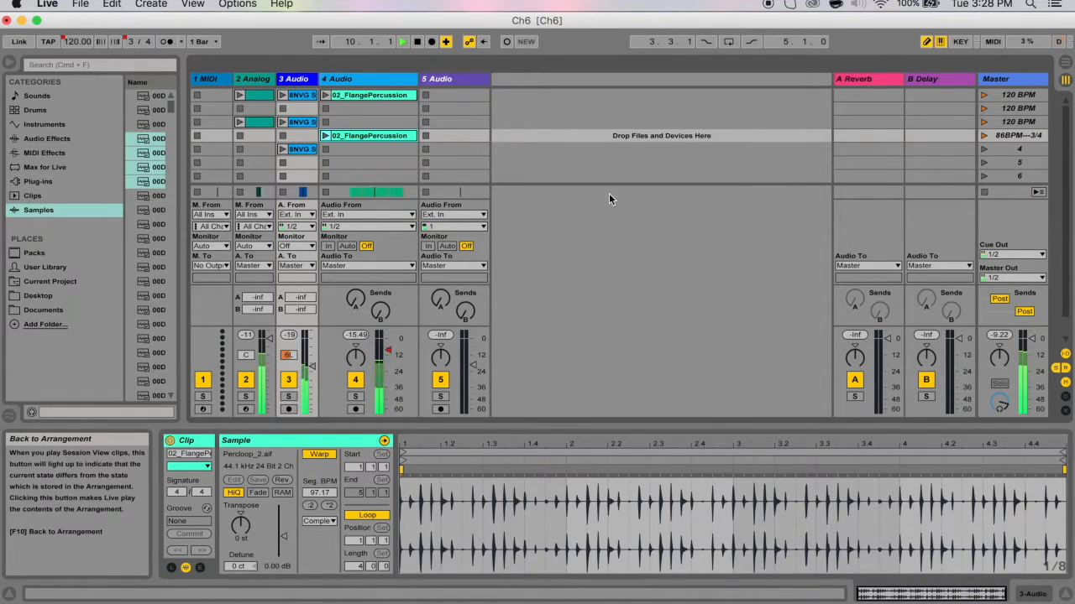
{"action": "key", "text": "Tab"}
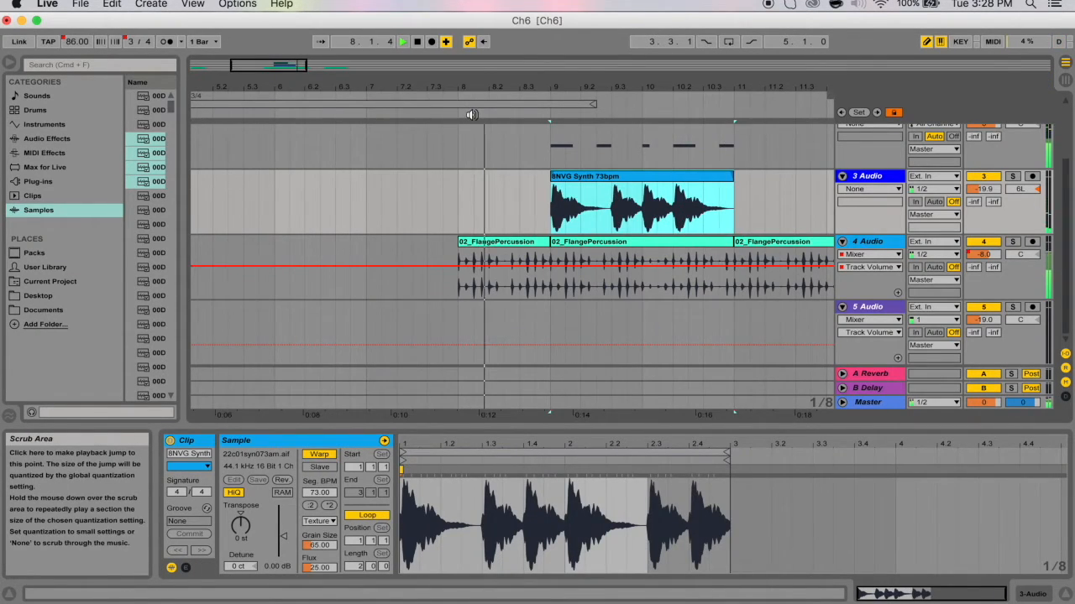
{"action": "key", "text": "Tab"}
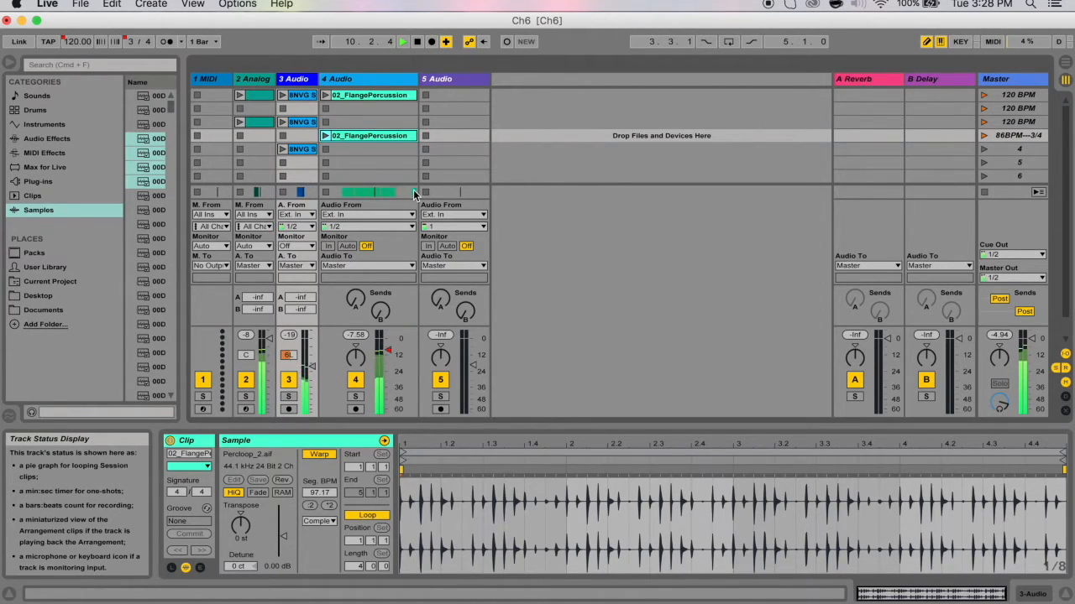
{"action": "left_click", "coordinate": [986, 193]}
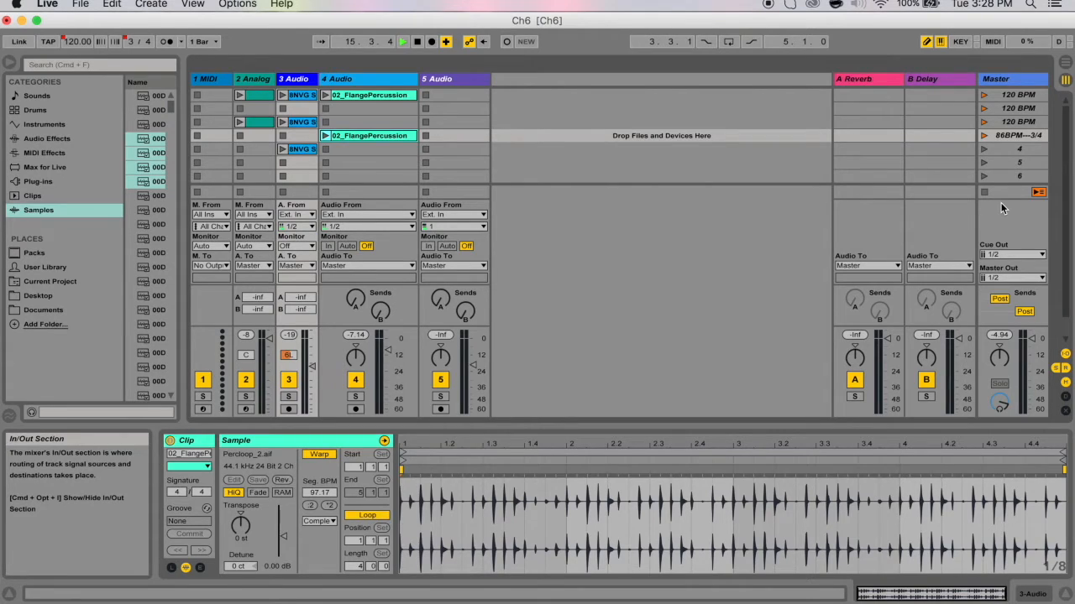
Use Back to Arrangement to reactivate the greyed-out Arrangement clips.
{"action": "key", "text": "Tab"}
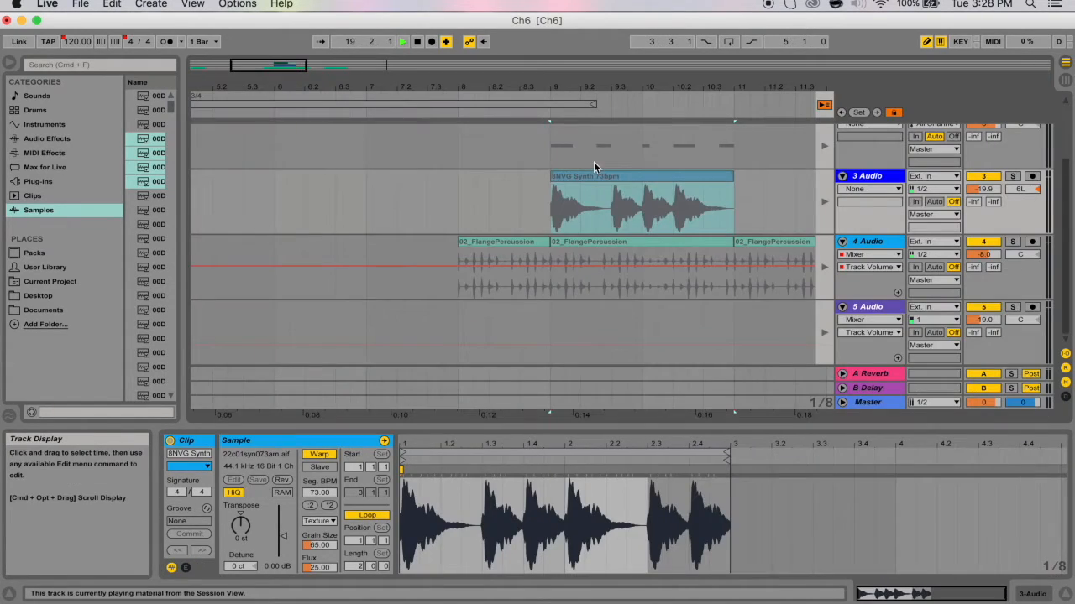
{"action": "scroll", "coordinate": [736, 203], "scroll_direction": "up", "scroll_amount": 1}
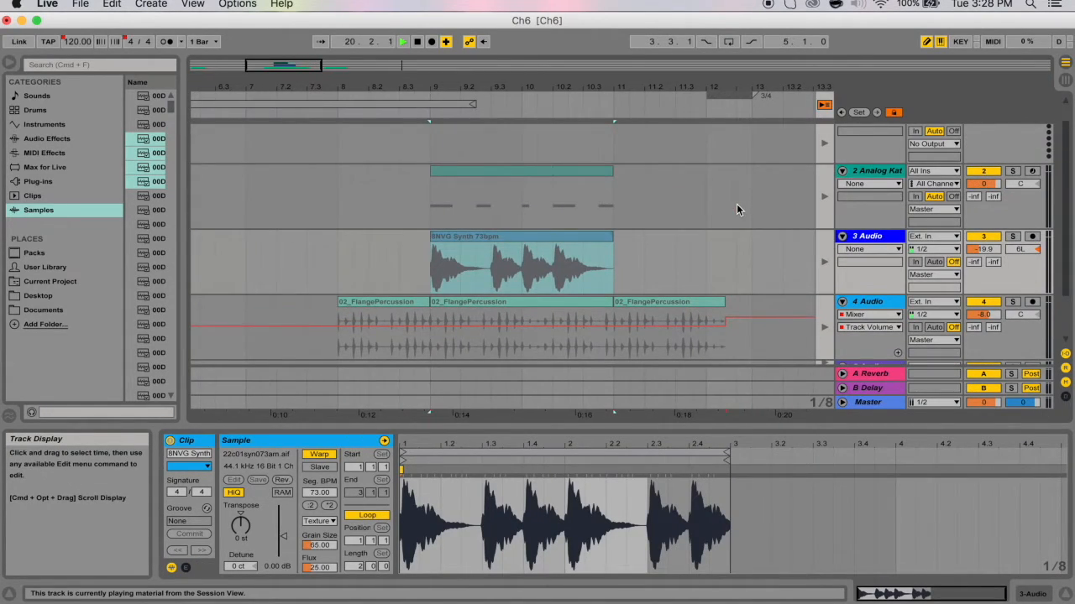
{"action": "left_click", "coordinate": [632, 233]}
{"action": "left_click", "coordinate": [590, 234]}
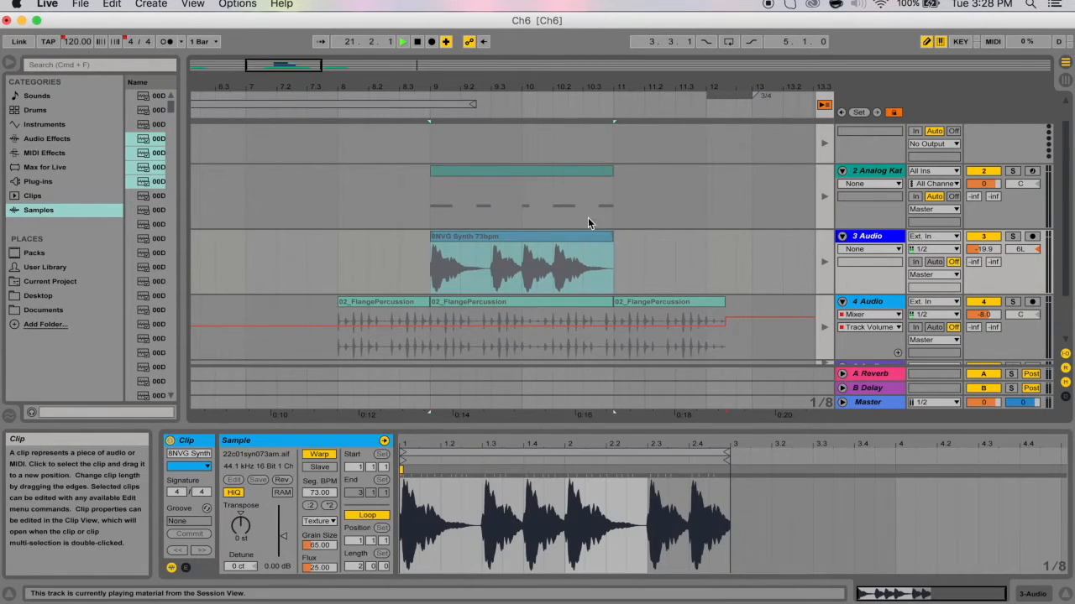
{"action": "left_click", "coordinate": [824, 104]}
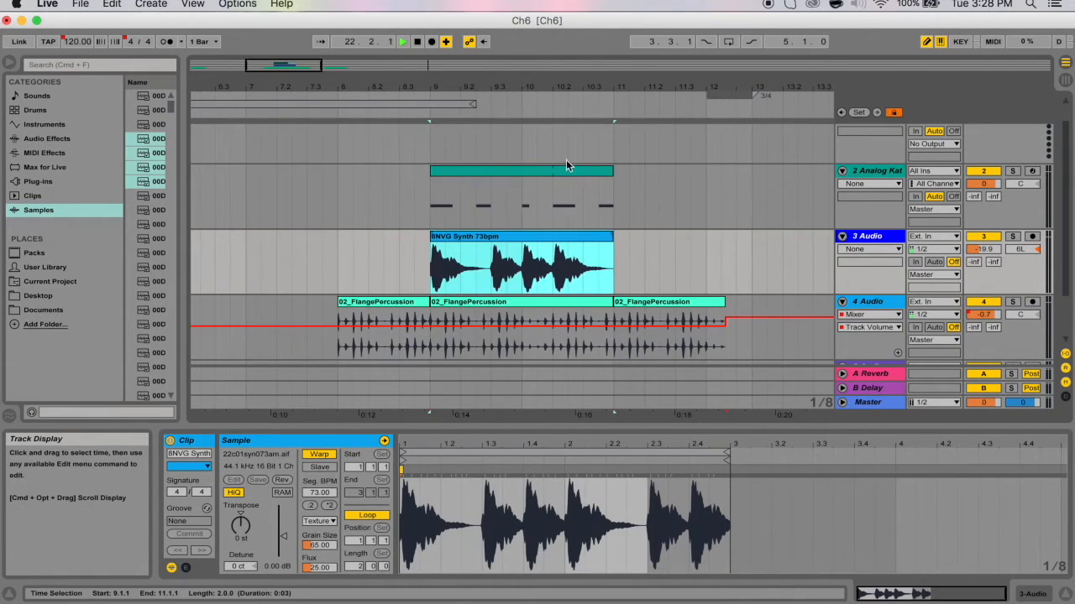
Select the Arrangement time range from 7.3.3 to 13.1.3 across tracks 1 to 5.
{"action": "left_click", "coordinate": [599, 148]}
{"action": "left_click", "coordinate": [604, 148]}
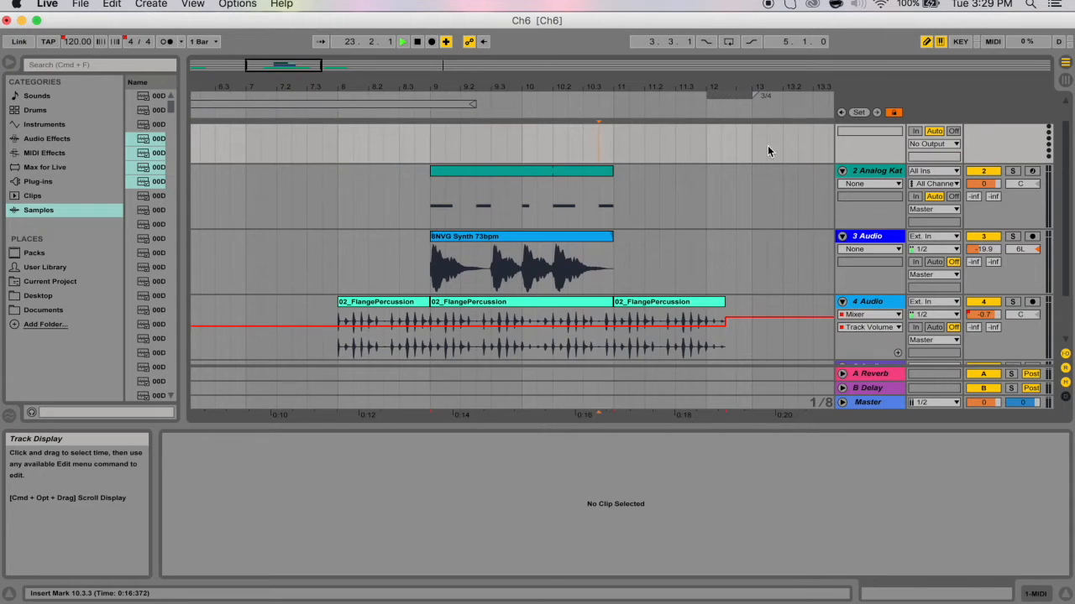
{"action": "left_click_drag", "start_coordinate": [767, 149], "coordinate": [328, 352]}
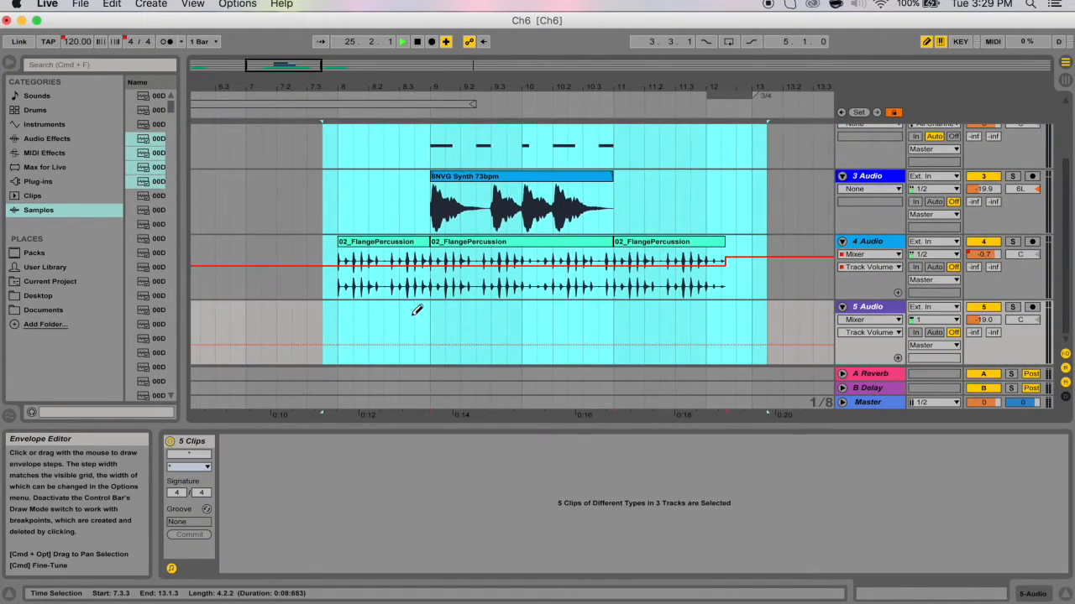
{"action": "scroll", "coordinate": [417, 311], "scroll_direction": "up", "scroll_amount": 3}
{"action": "scroll", "coordinate": [416, 310], "scroll_direction": "right", "scroll_amount": 2}
Bring the selected Arrangement clips into the Session View, placing them in scene 6 on tracks 2, 3 and 4.
{"action": "left_click_drag", "start_coordinate": [479, 199], "coordinate": [764, 151]}
{"action": "left_click", "coordinate": [1063, 80]}
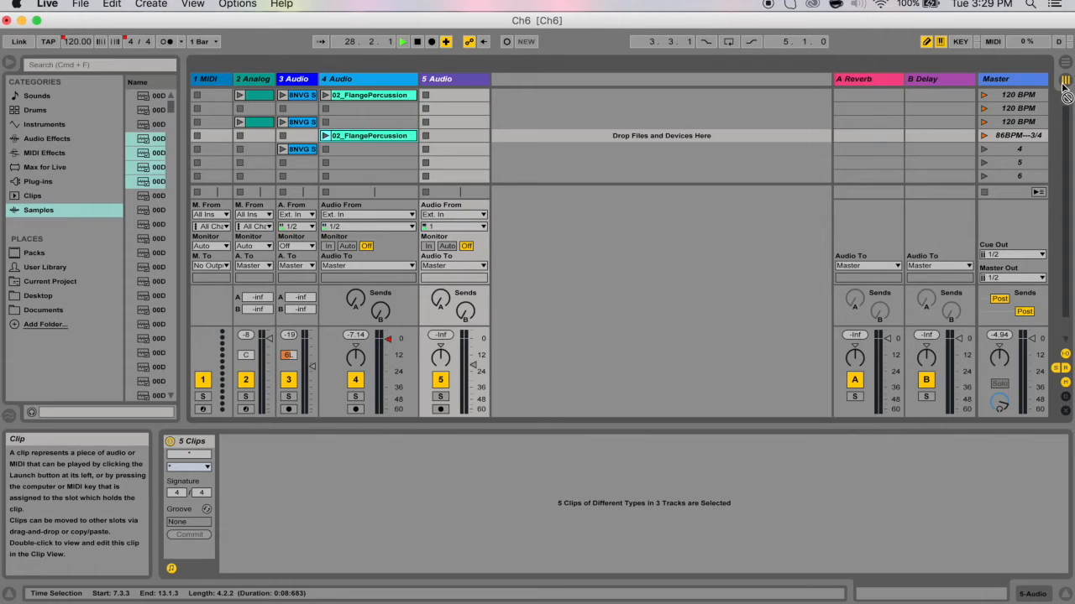
{"action": "left_click_drag", "start_coordinate": [1064, 83], "coordinate": [723, 121]}
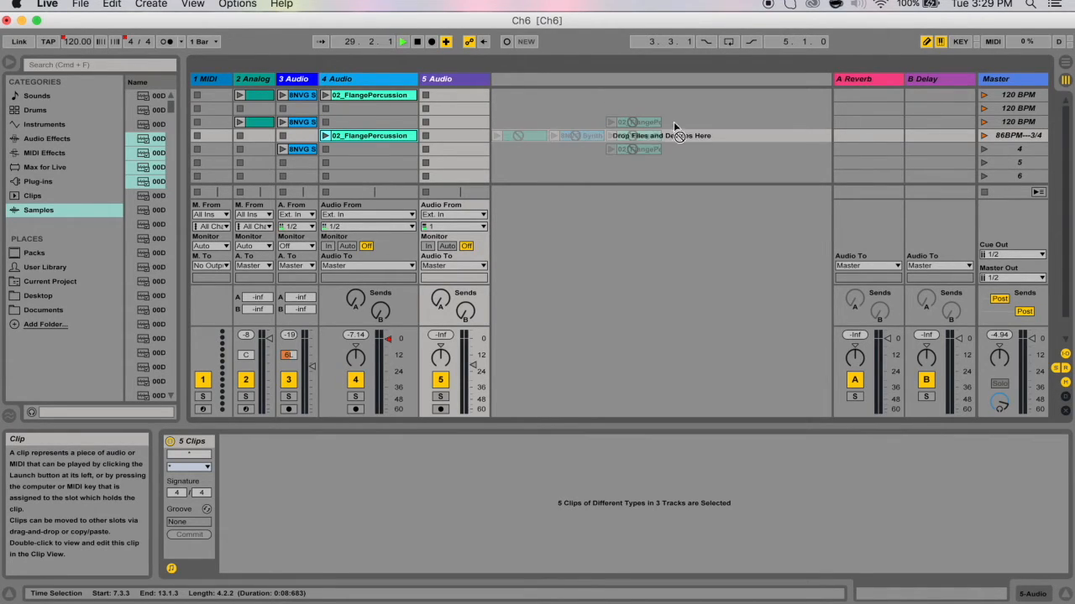
{"action": "left_click_drag", "start_coordinate": [643, 122], "coordinate": [264, 159]}
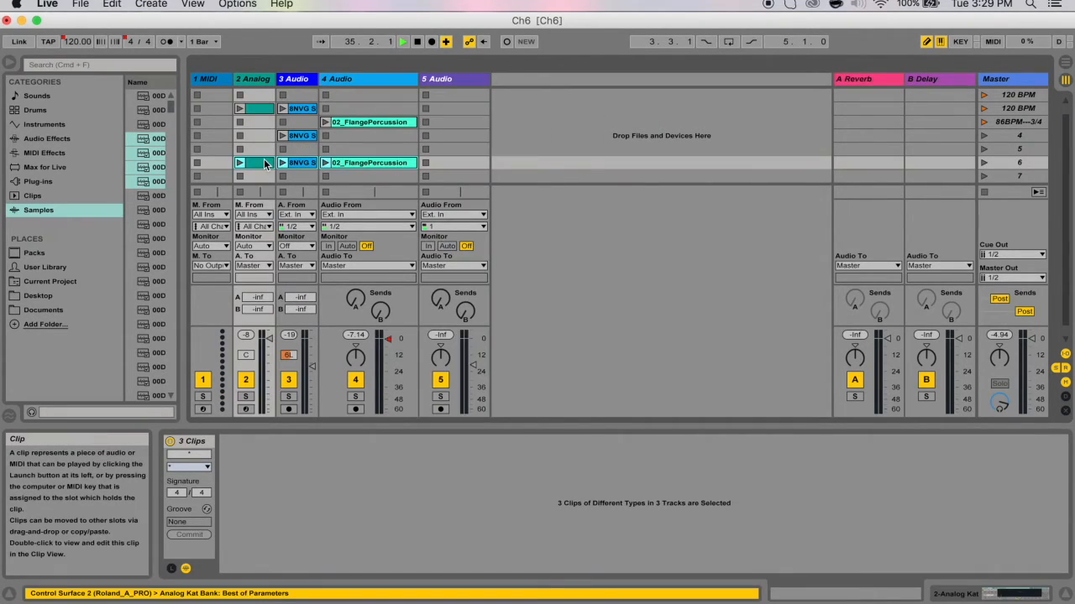
Return to the Arrangement and select the time range from 4.3.3 to 9.2.3 across tracks 1 to 4, enclosing the three clips.
{"action": "left_click", "coordinate": [362, 149]}
{"action": "key", "text": "Tab"}
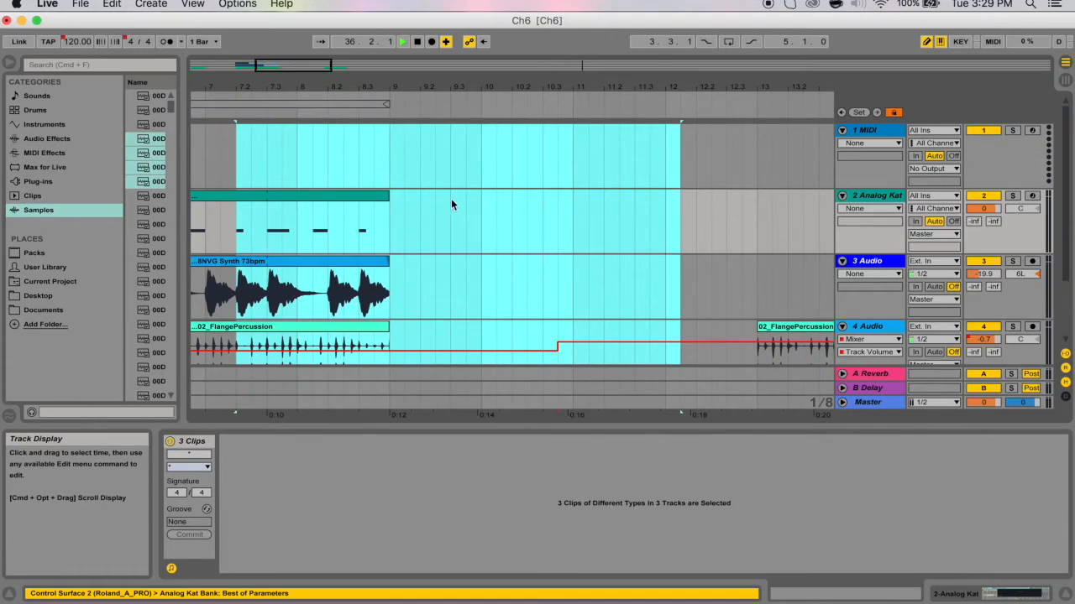
{"action": "scroll", "coordinate": [451, 204], "scroll_direction": "left", "scroll_amount": 5}
{"action": "left_click_drag", "start_coordinate": [215, 157], "coordinate": [502, 275]}
{"action": "scroll", "coordinate": [502, 277], "scroll_direction": "left", "scroll_amount": 5}
{"action": "scroll", "coordinate": [502, 276], "scroll_direction": "down", "scroll_amount": 1}
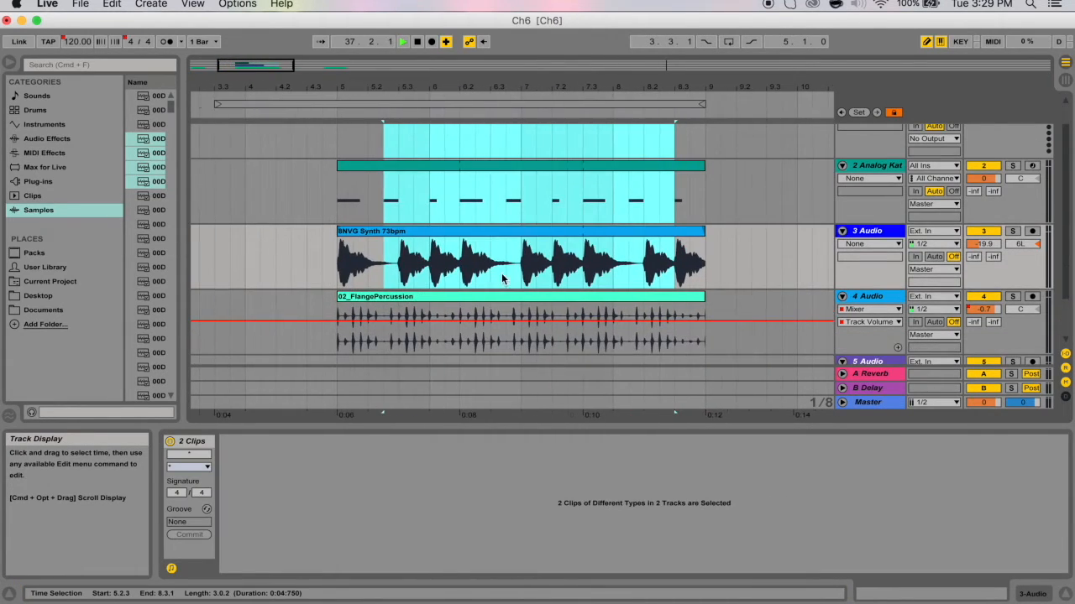
{"action": "left_click_drag", "start_coordinate": [324, 143], "coordinate": [748, 317]}
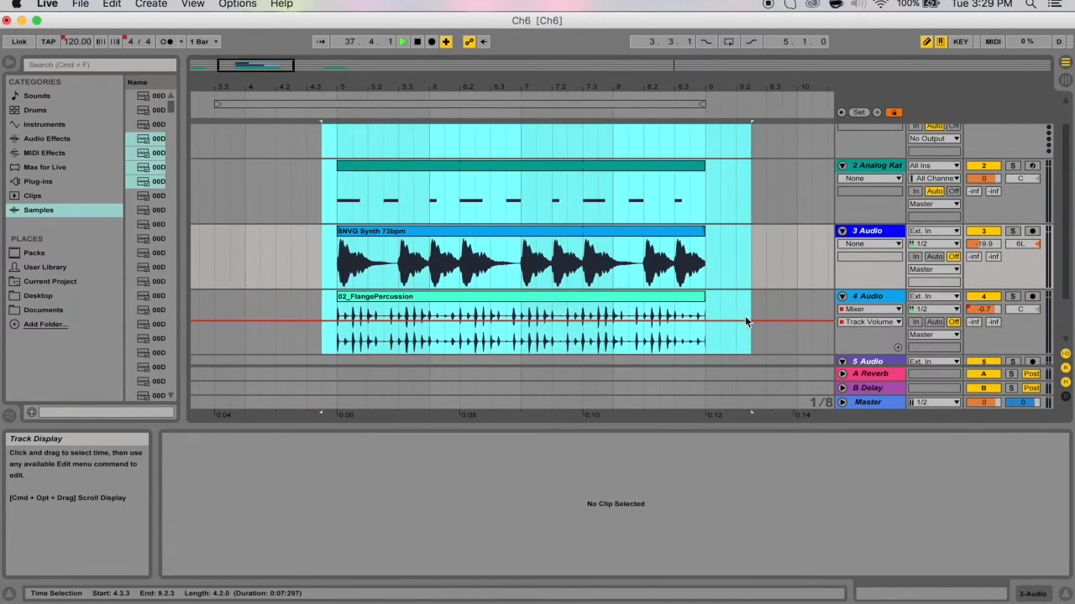
{"action": "left_click", "coordinate": [153, 3]}
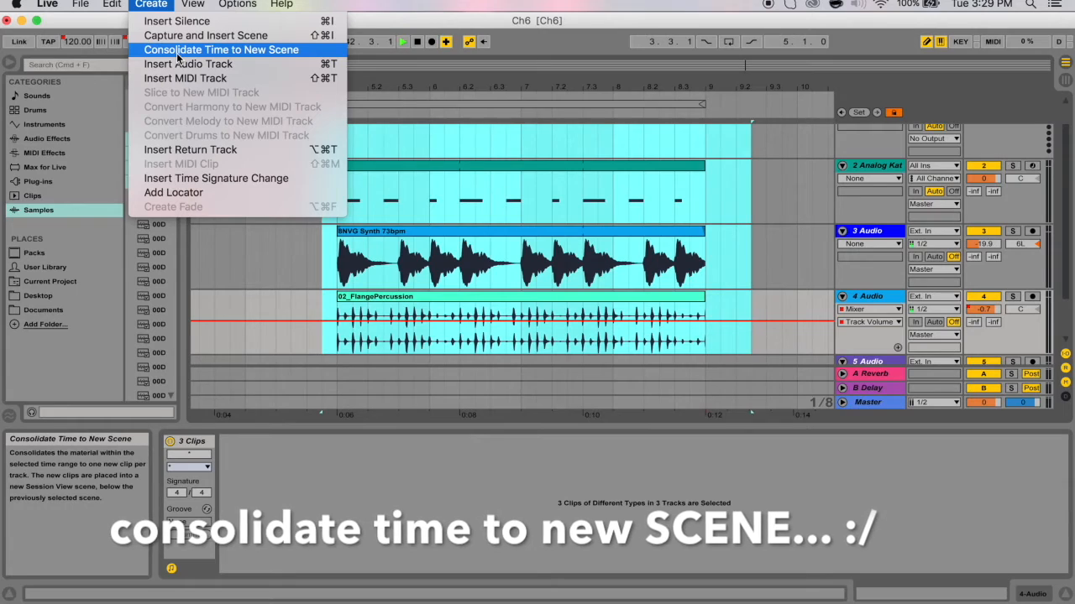
{"action": "left_click", "coordinate": [748, 162]}
{"action": "left_click", "coordinate": [782, 172]}
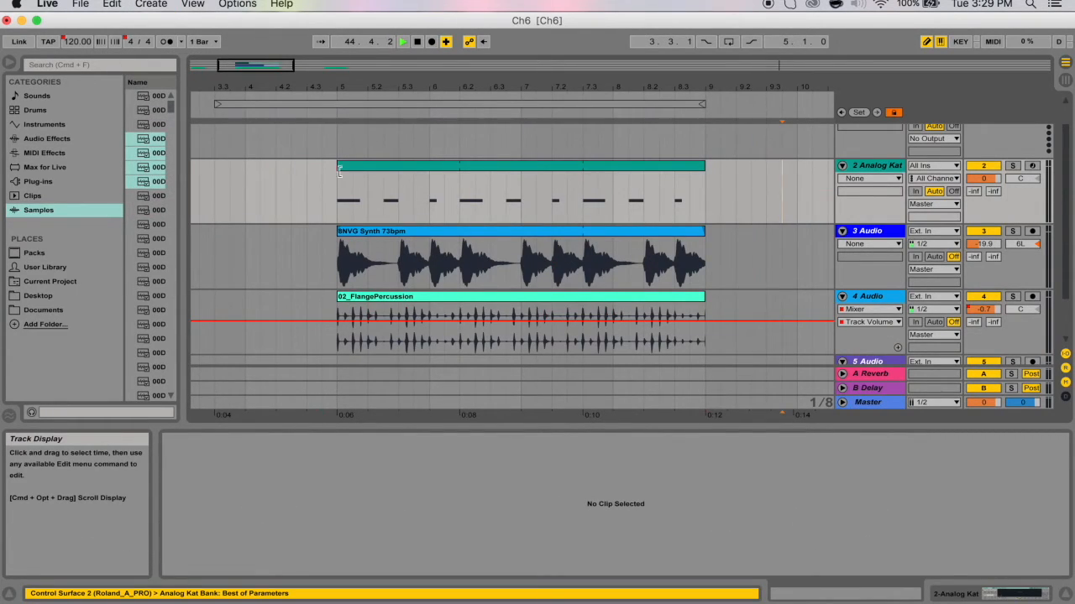
{"action": "left_click", "coordinate": [873, 231]}
{"action": "left_click", "coordinate": [869, 299]}
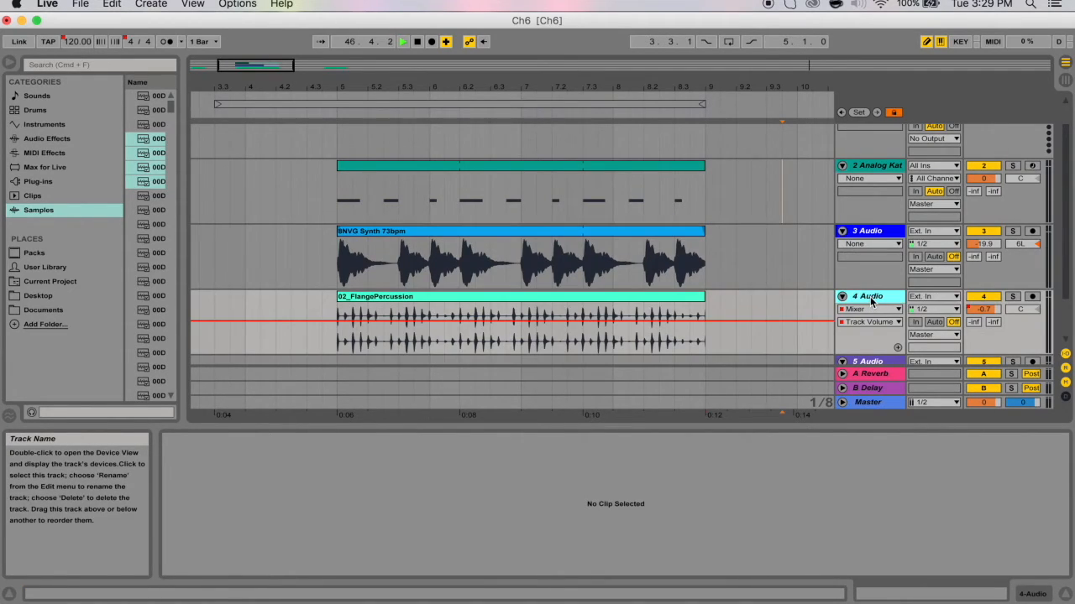
Consolidate the Arrangement time from 4.3.1 to 9.3.3 on tracks 1 to 4 into a new scene and show its percussion clip's details.
{"action": "left_click_drag", "start_coordinate": [308, 143], "coordinate": [784, 303]}
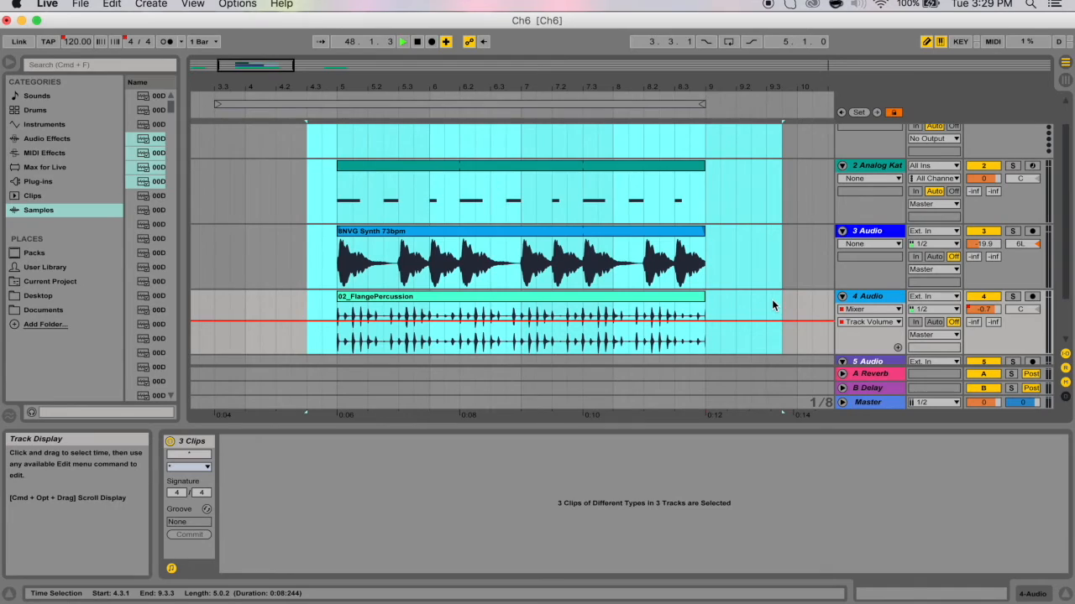
{"action": "left_click", "coordinate": [163, 4]}
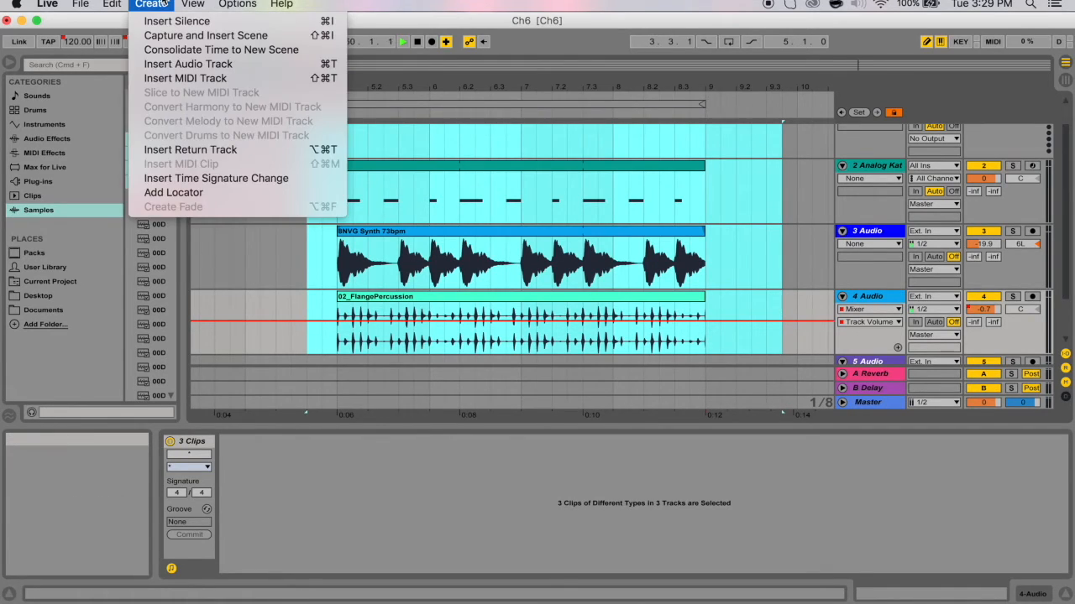
{"action": "left_click", "coordinate": [171, 50]}
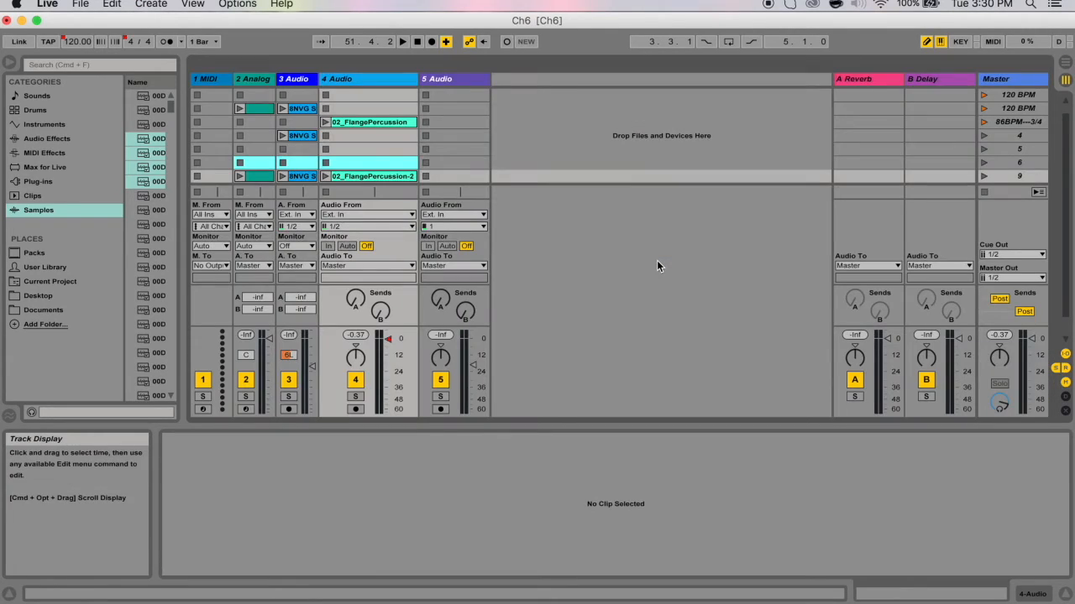
{"action": "scroll", "coordinate": [290, 141], "scroll_direction": "down", "scroll_amount": 2}
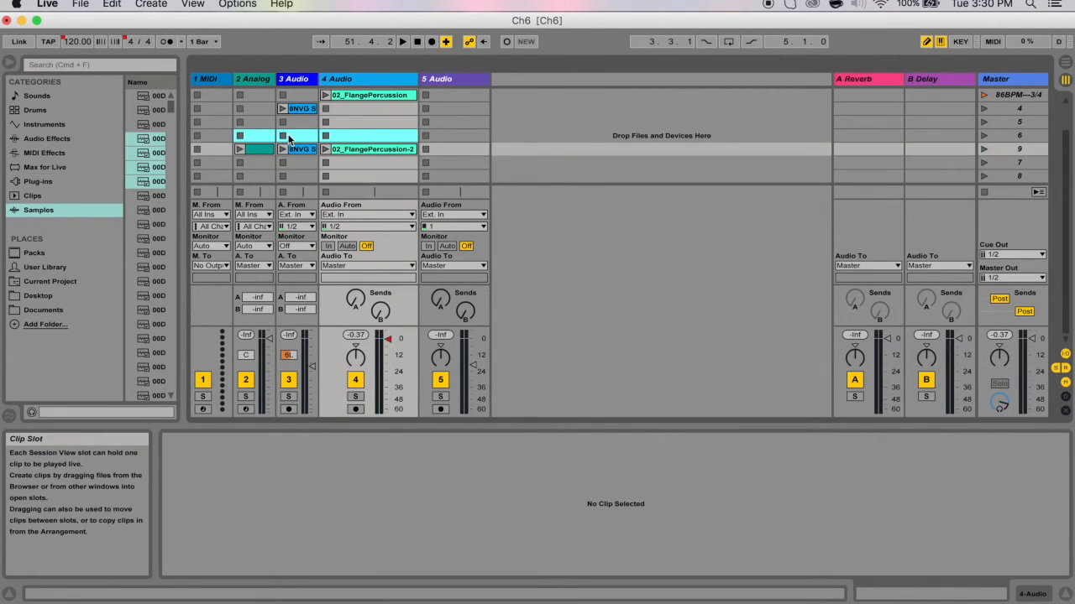
{"action": "left_click", "coordinate": [346, 149]}
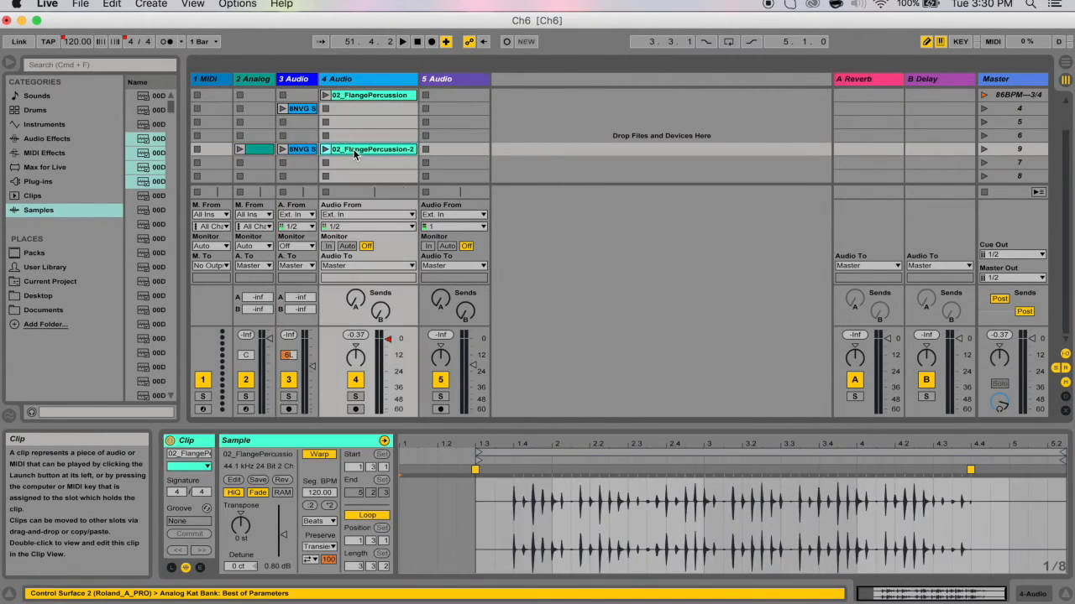